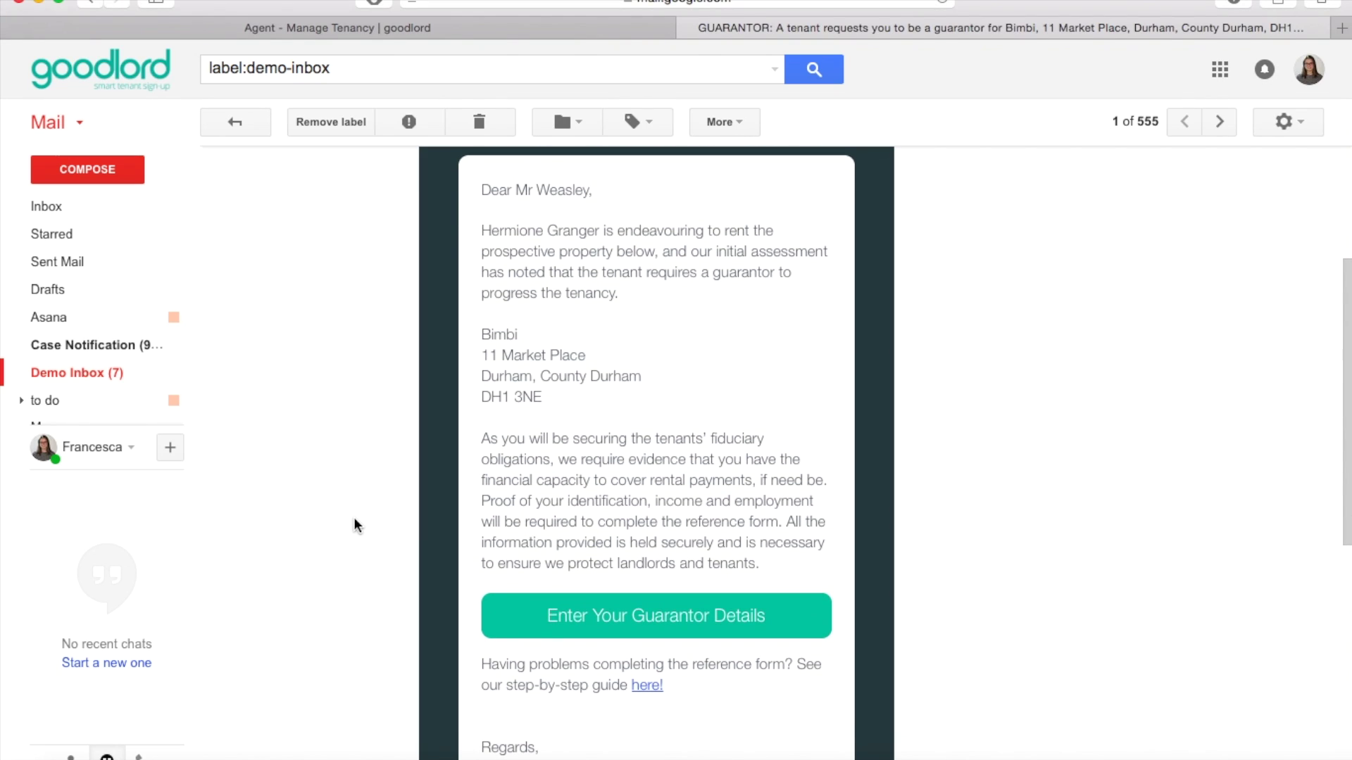
Open the Guarantor References form from the guarantor request email's 'Enter Your Guarantor Details' button.
click(609, 617)
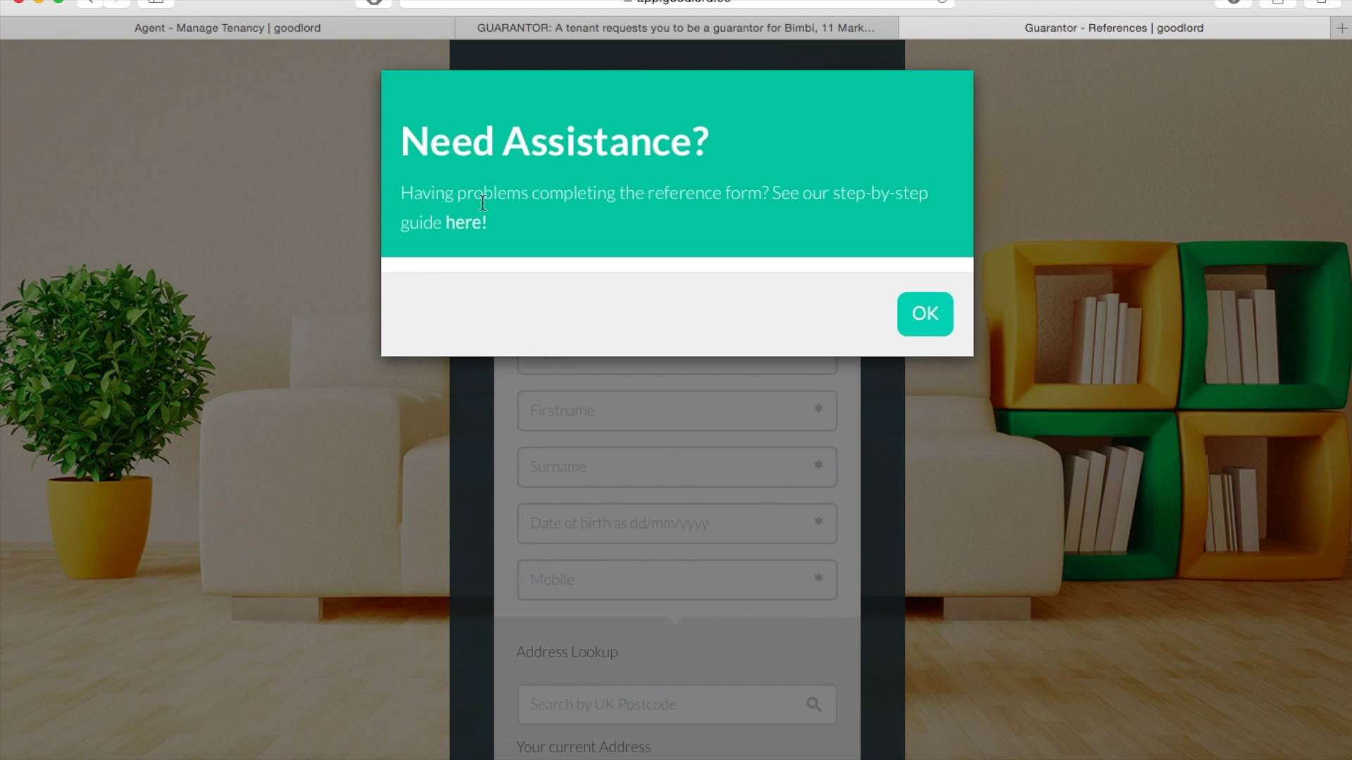
Dismiss the Need Assistance notice and enter title Mr, the guarantor's first name, surname and date of birth.
click(925, 314)
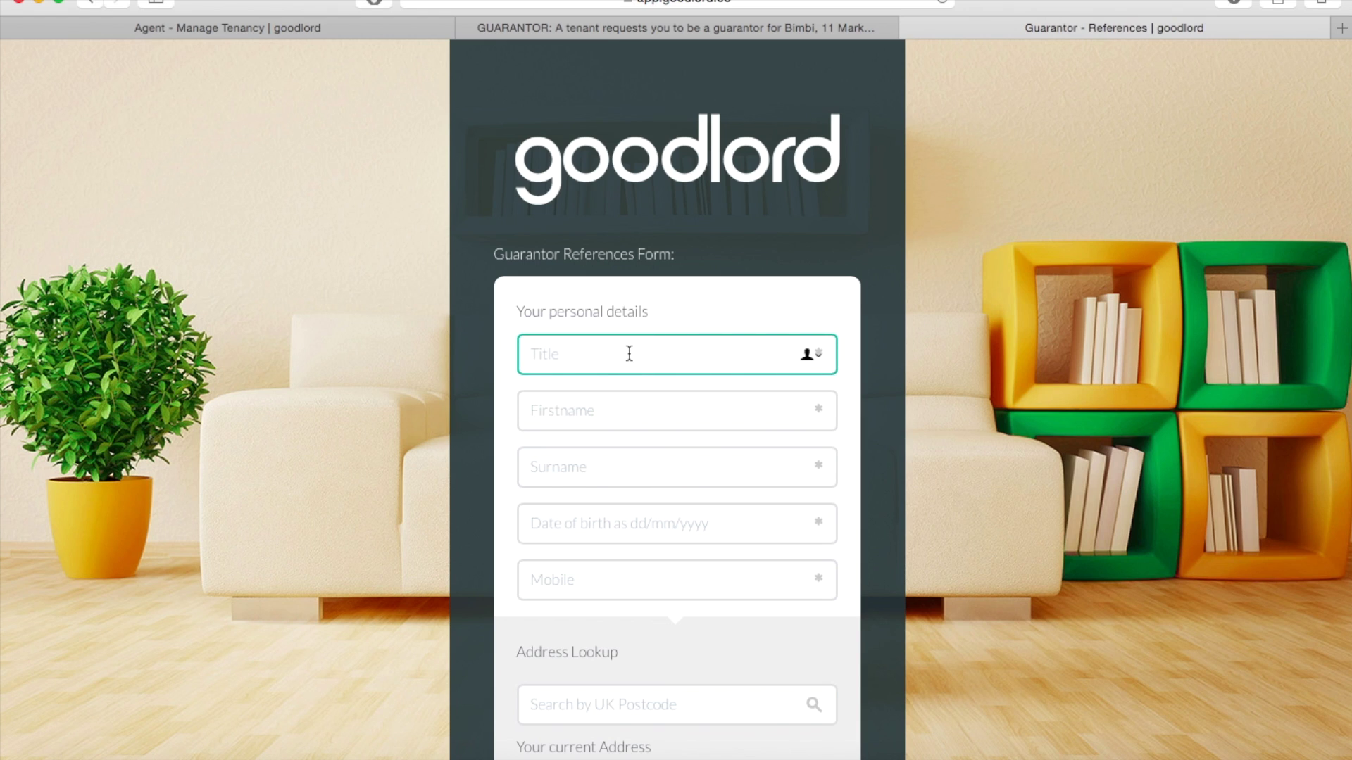
text(Mr)
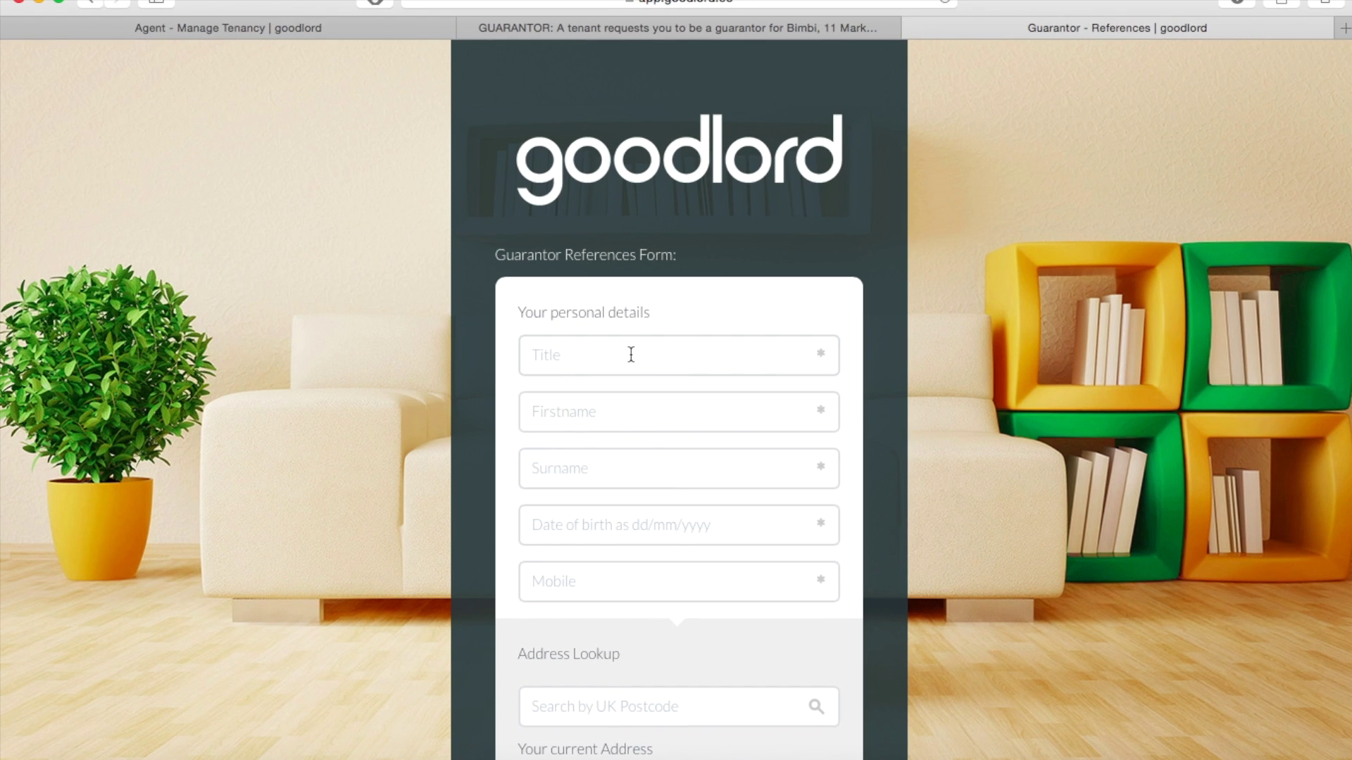
text(Mr)
key(Tab)
text(Ronald)
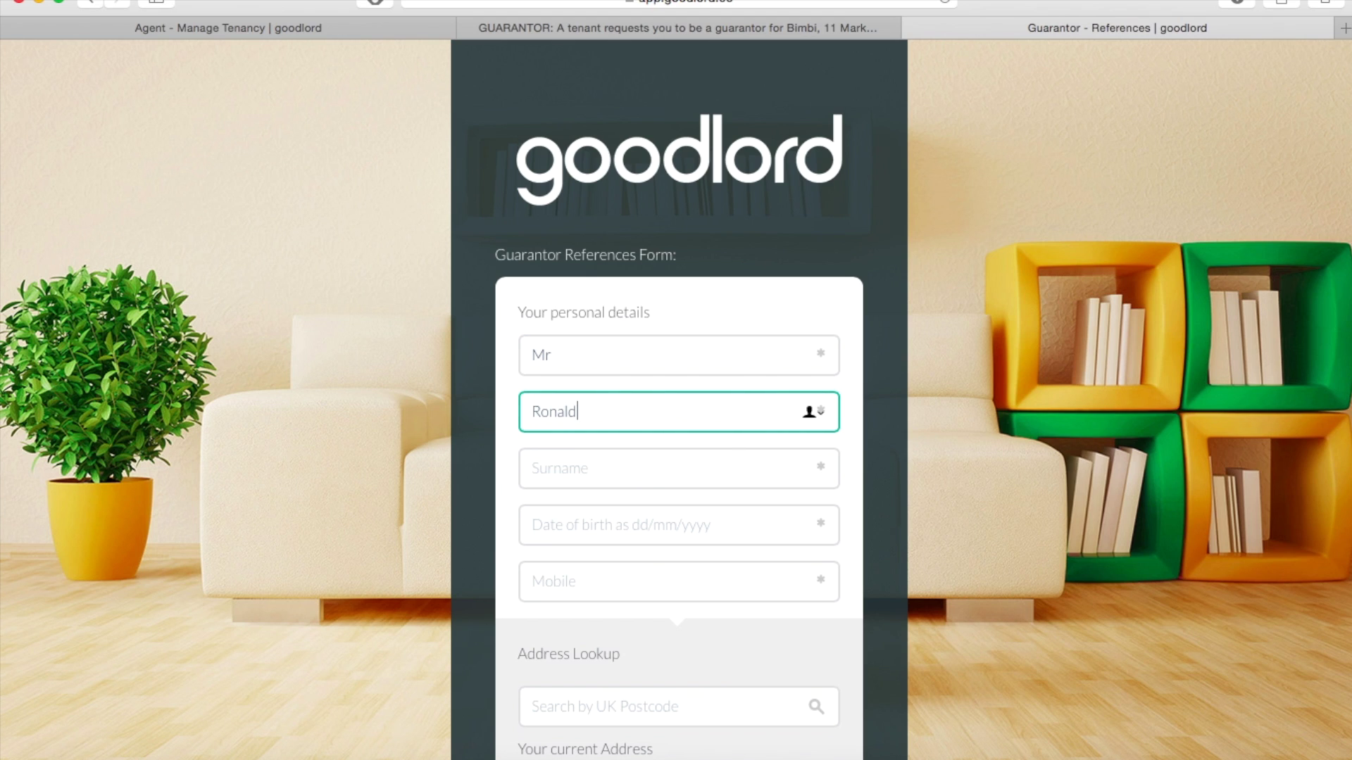
key(Tab)
text(Weasley)
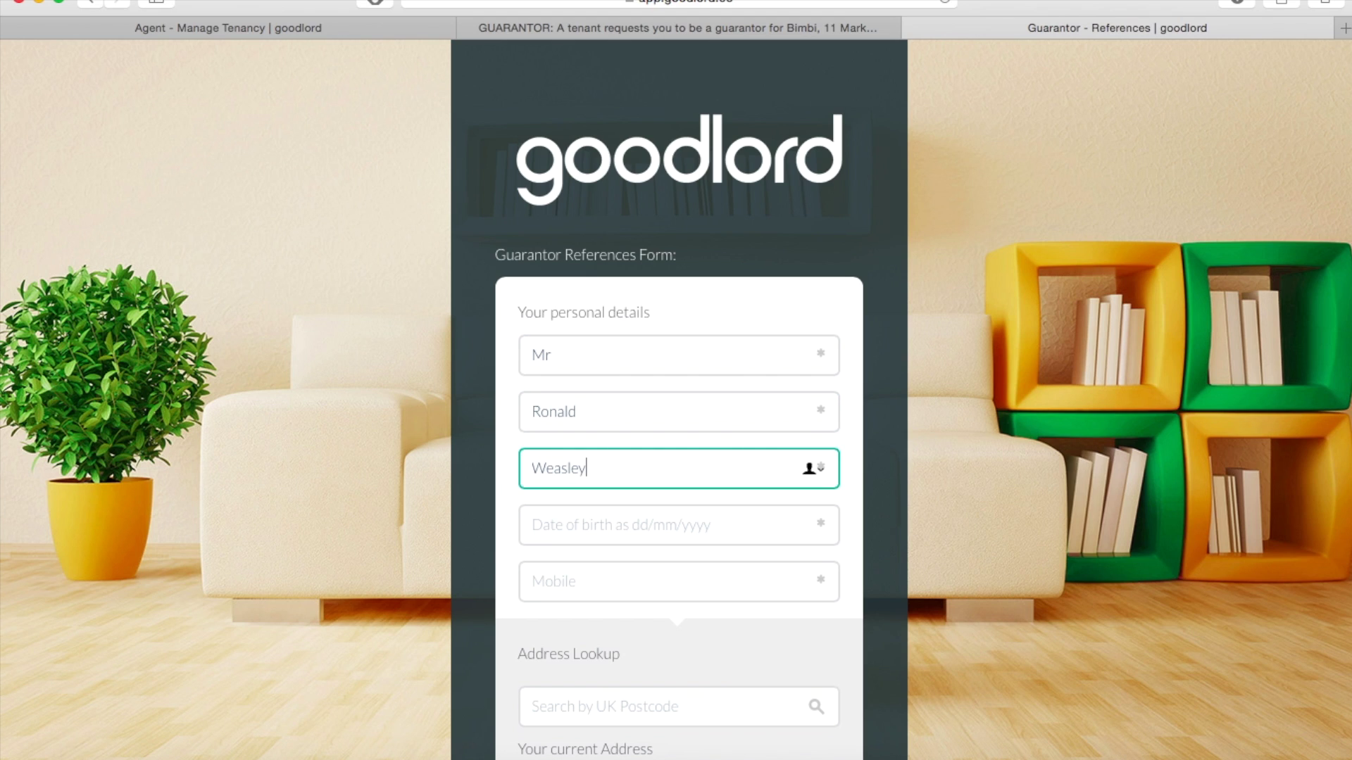
key(Tab)
text(09/08)
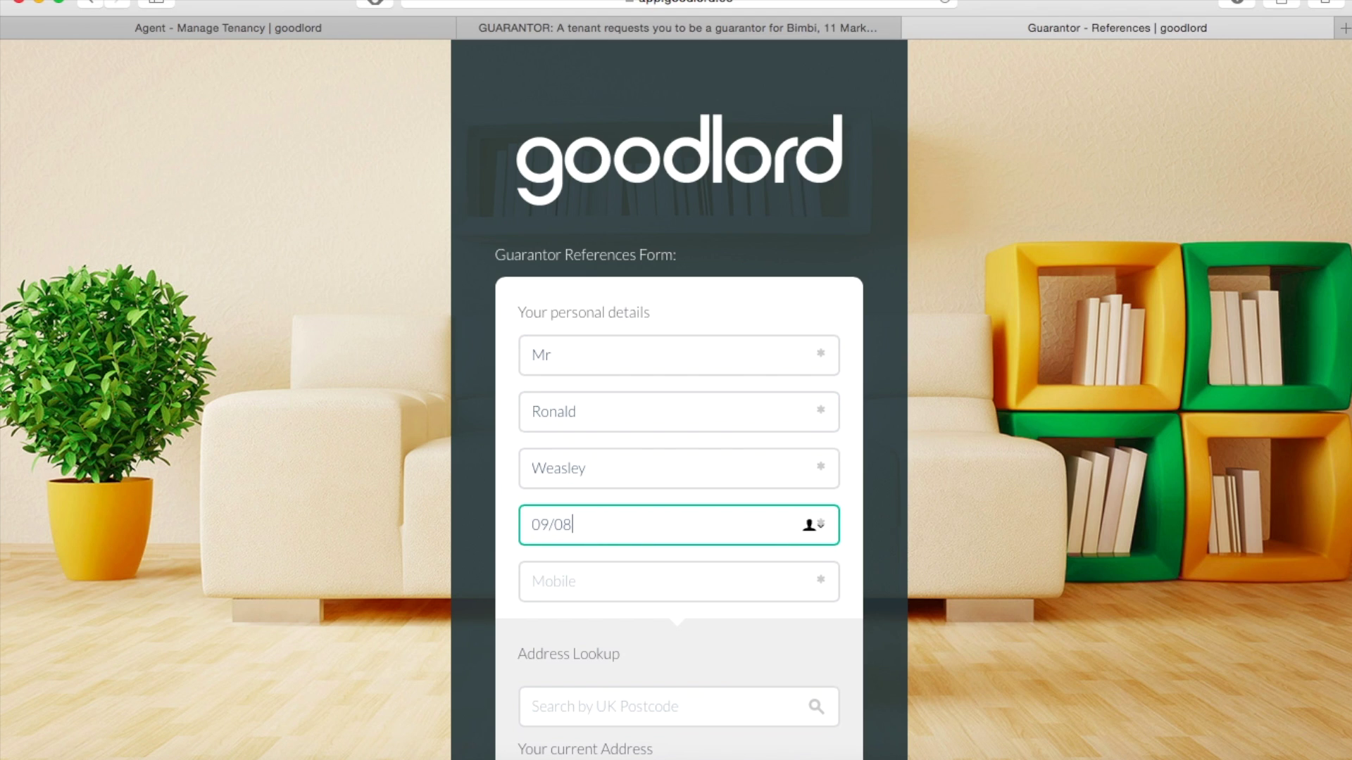
text(/1982)
Enter the guarantor's mobile number.
scroll(1047, 507, down, 3)
click(648, 378)
text(1234567890)
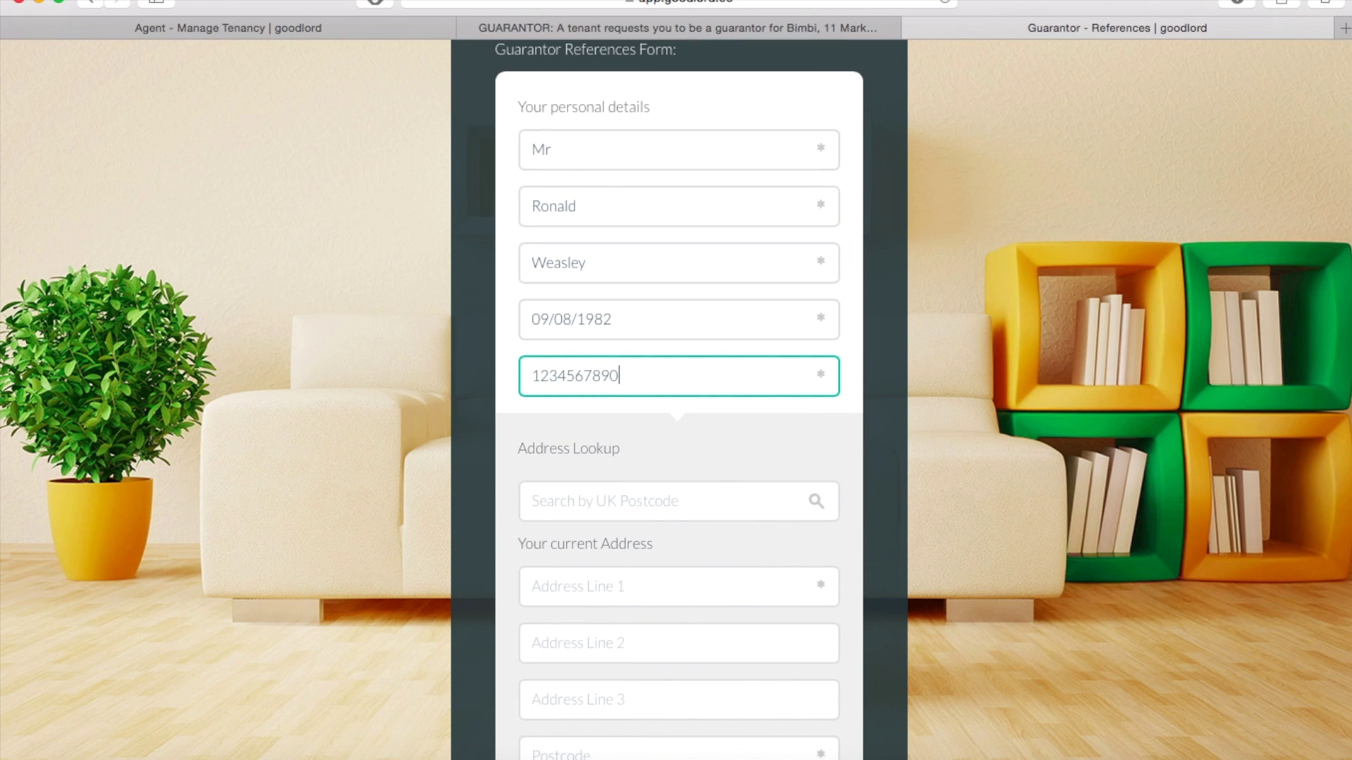
scroll(945, 571, down, 3)
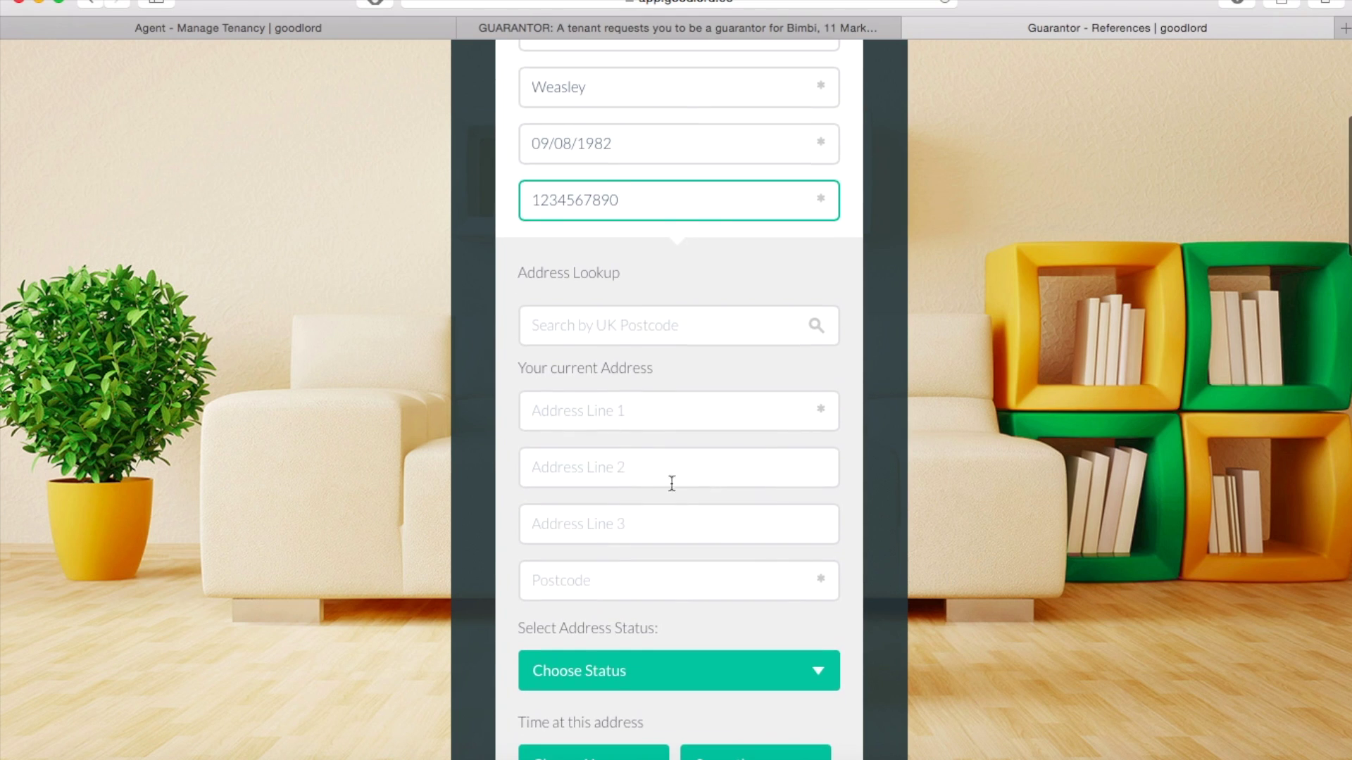
Look up the guarantor's postcode and select the first listed property as the current address.
click(648, 325)
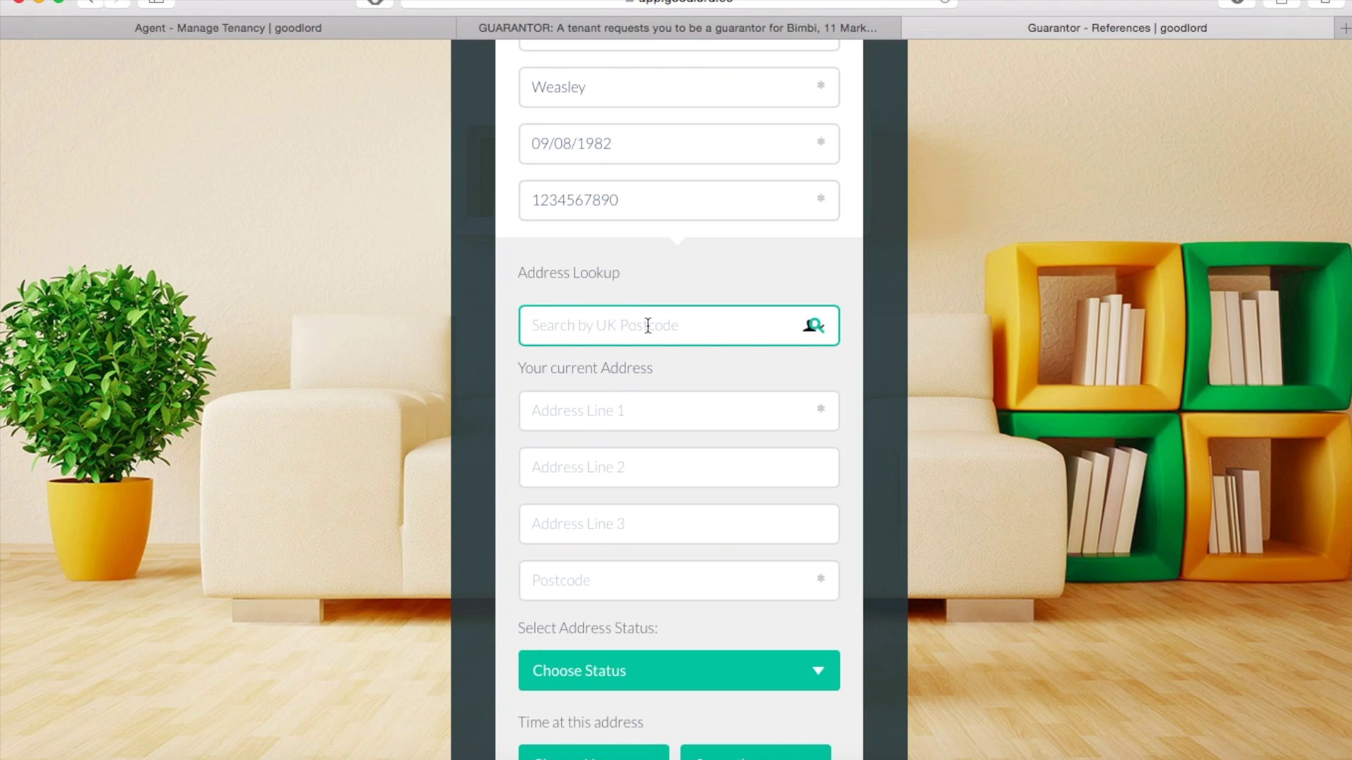
text(rh8 0ey)
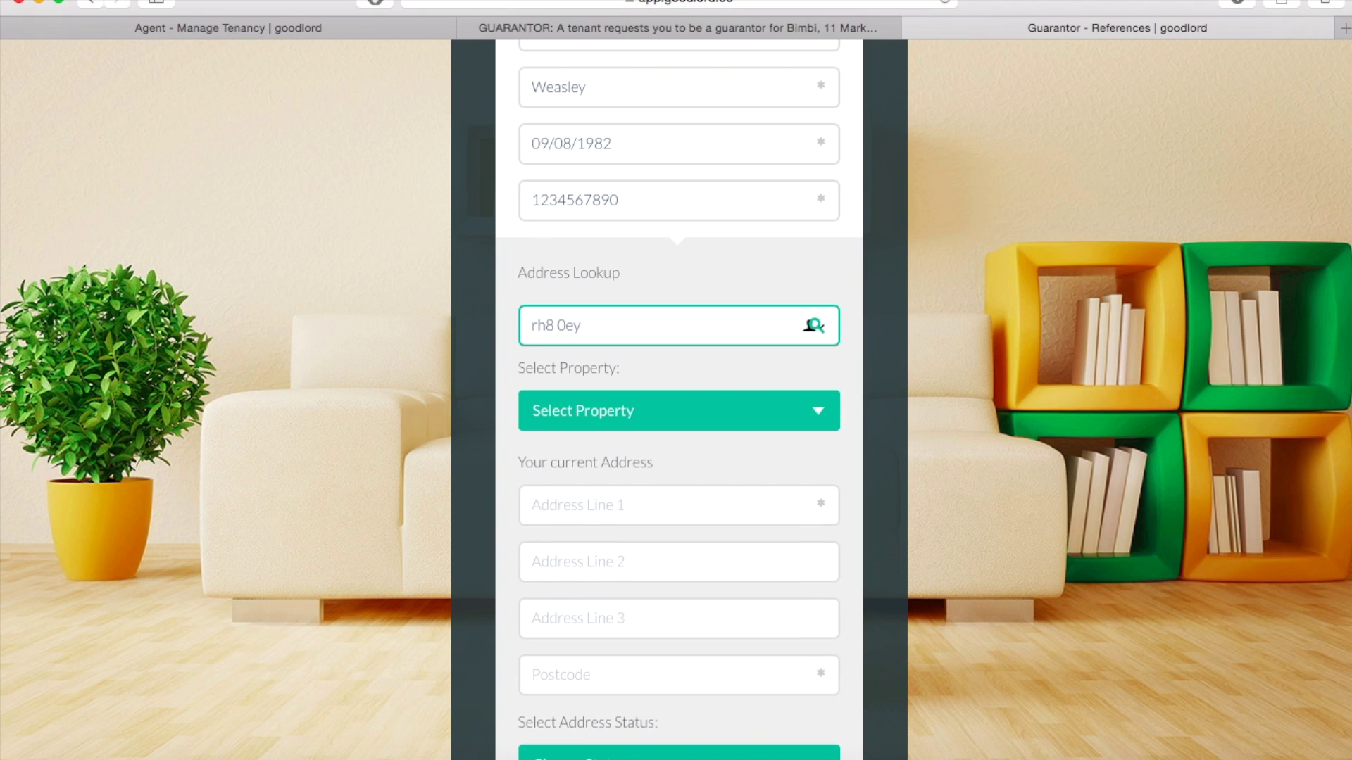
click(801, 418)
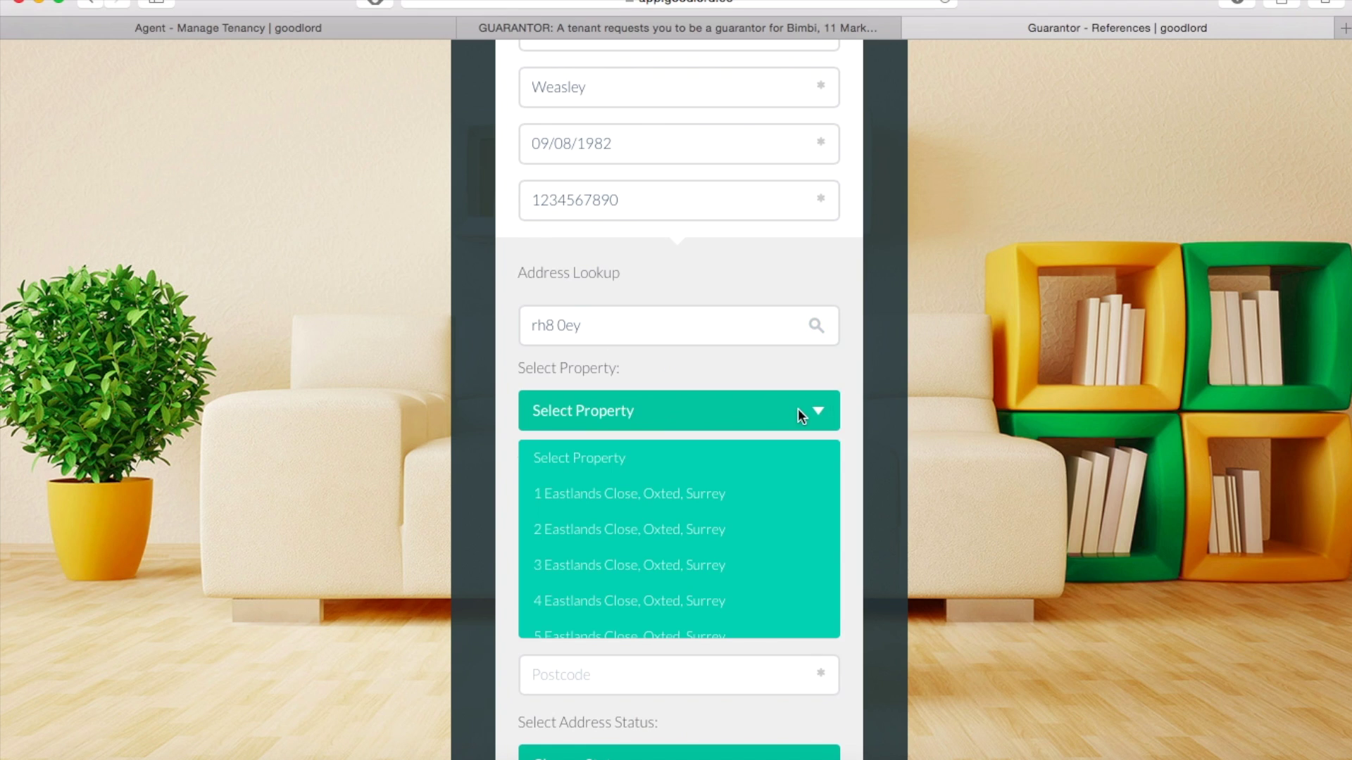
click(739, 496)
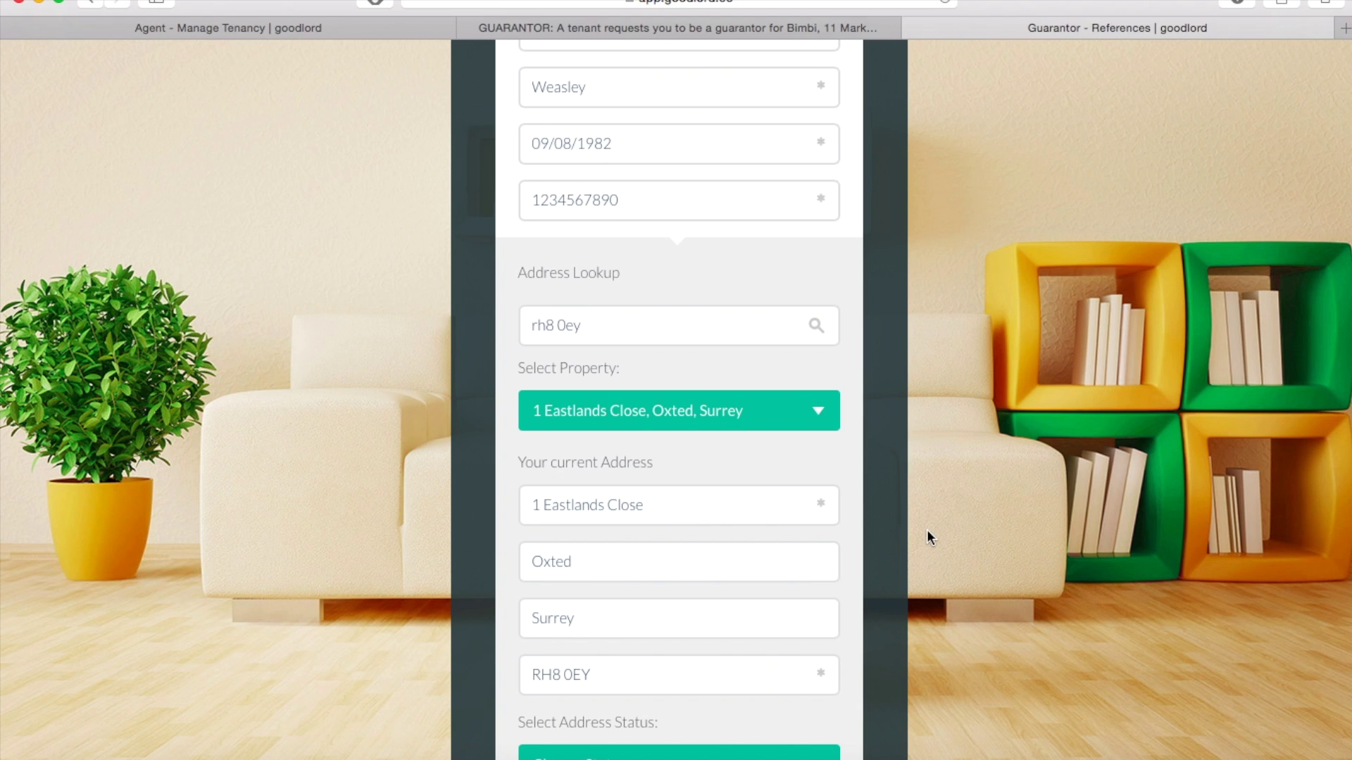
scroll(926, 529, down, 4)
scroll(927, 531, down, 1)
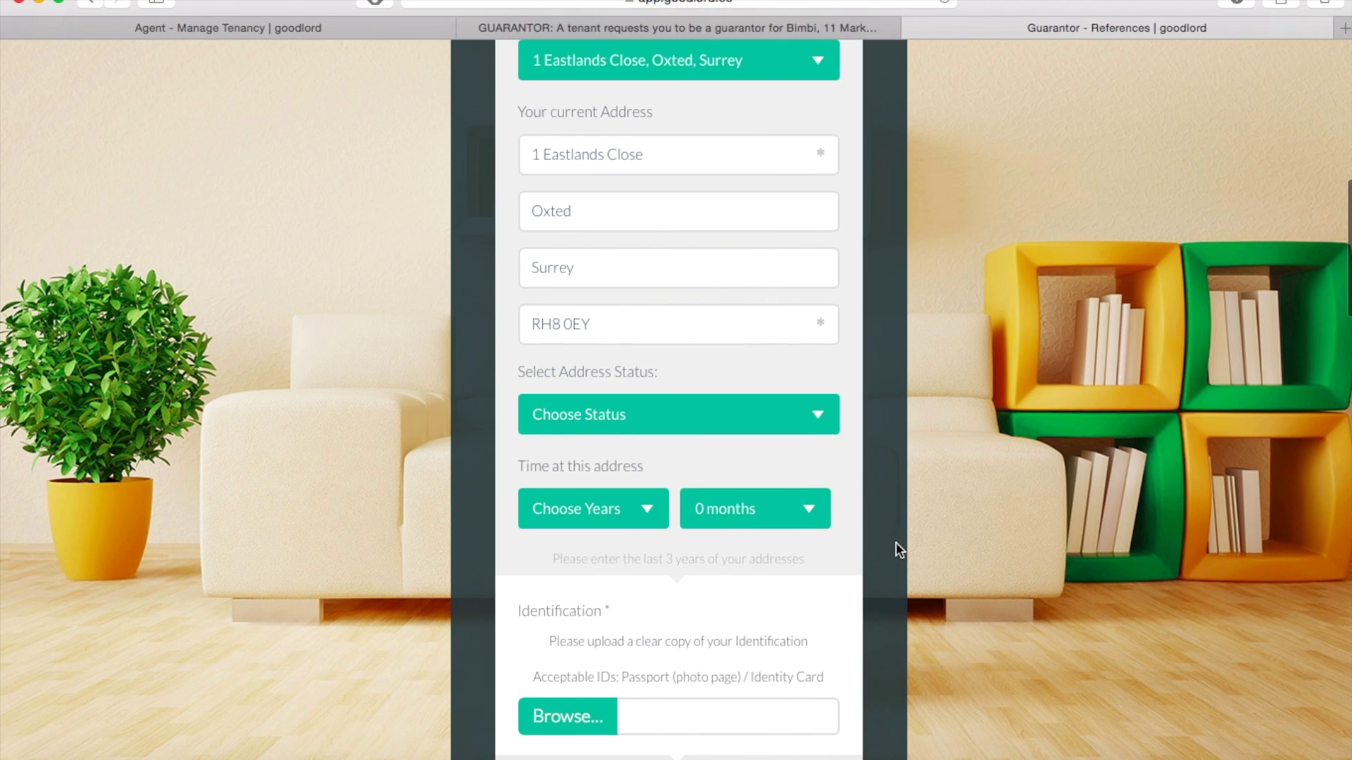
scroll(897, 544, up, 1)
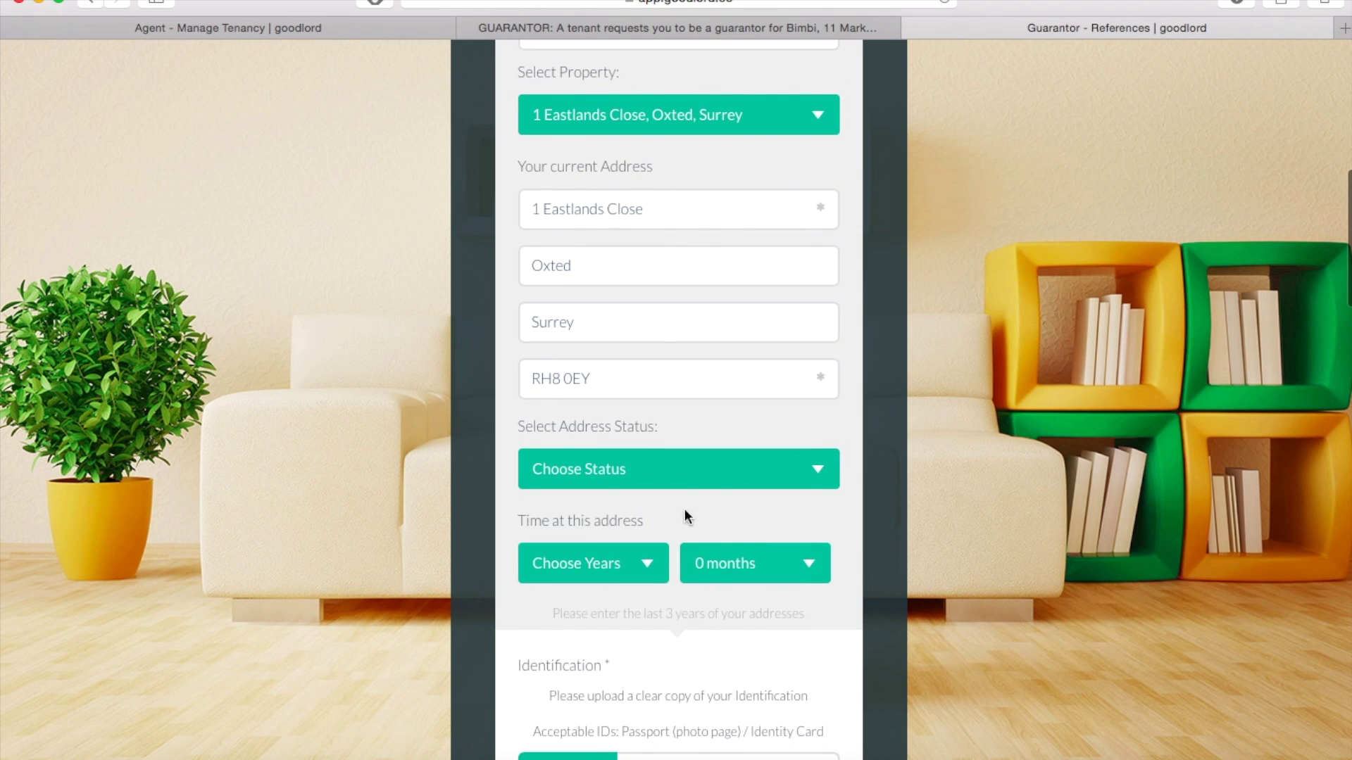
Set the address status to Owned and the time at the address to 8 years.
click(633, 473)
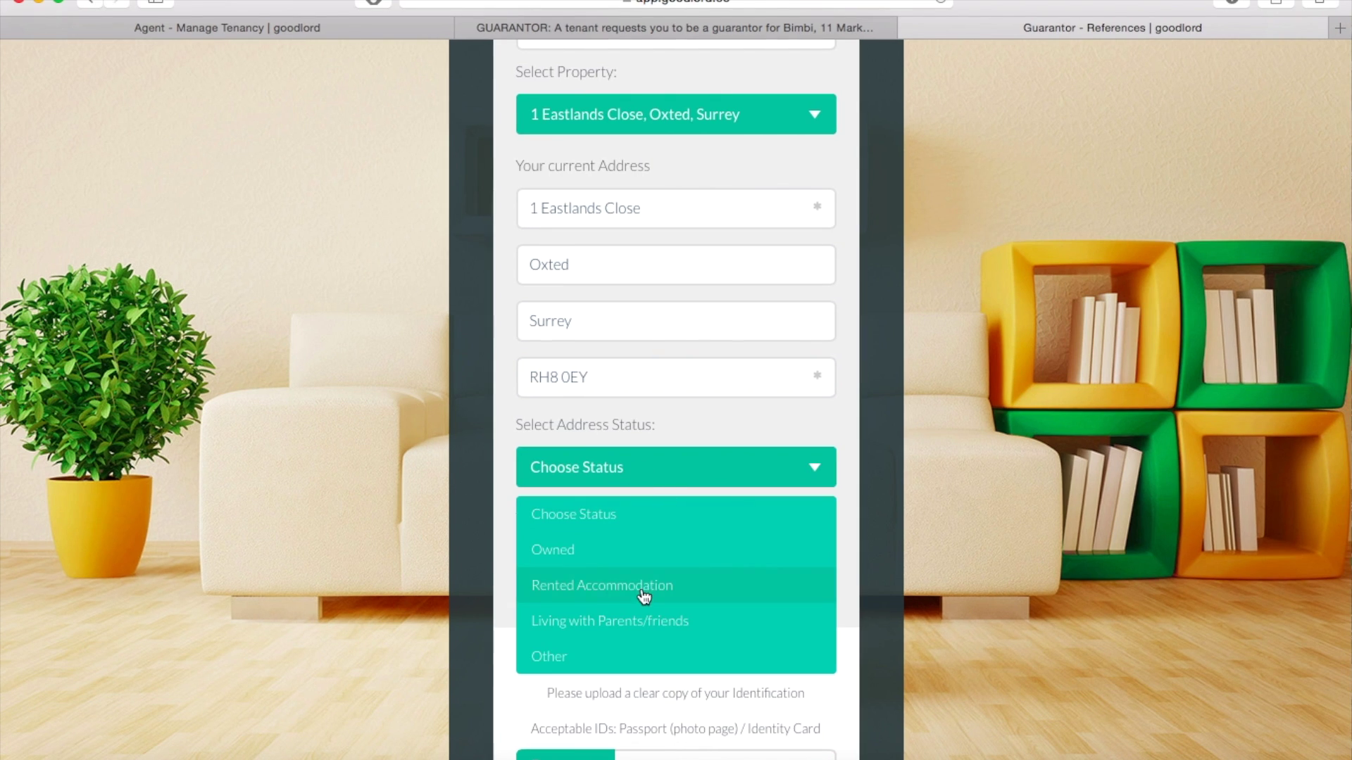
click(597, 549)
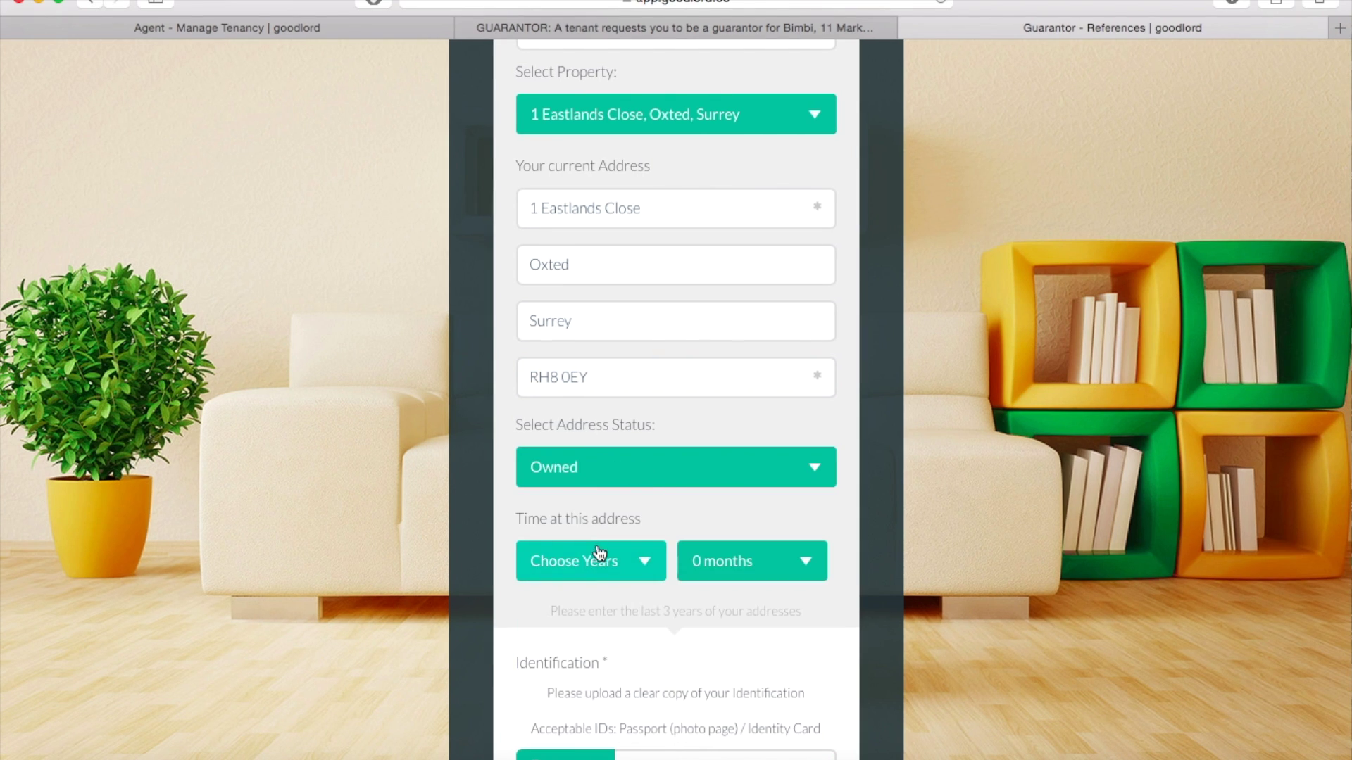
click(608, 564)
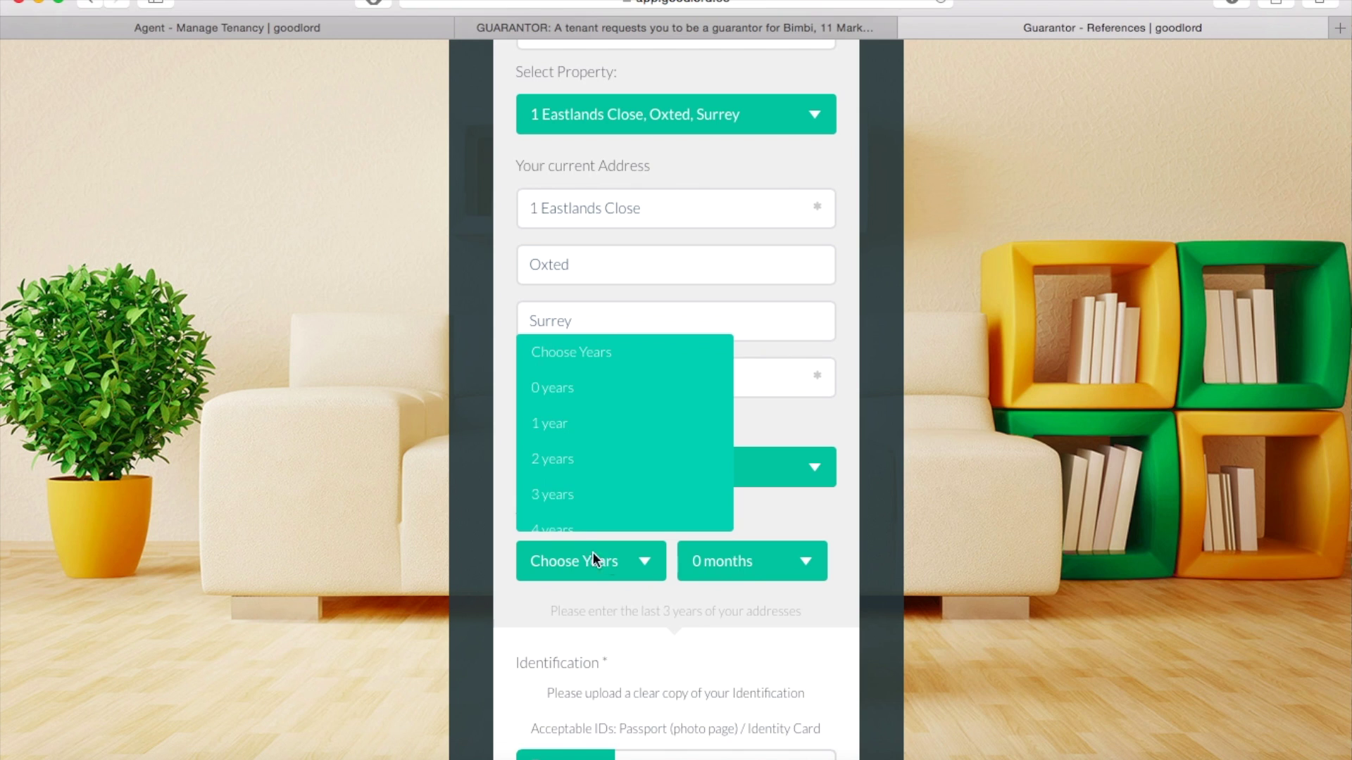
scroll(576, 493, down, 3)
scroll(576, 499, down, 1)
click(576, 498)
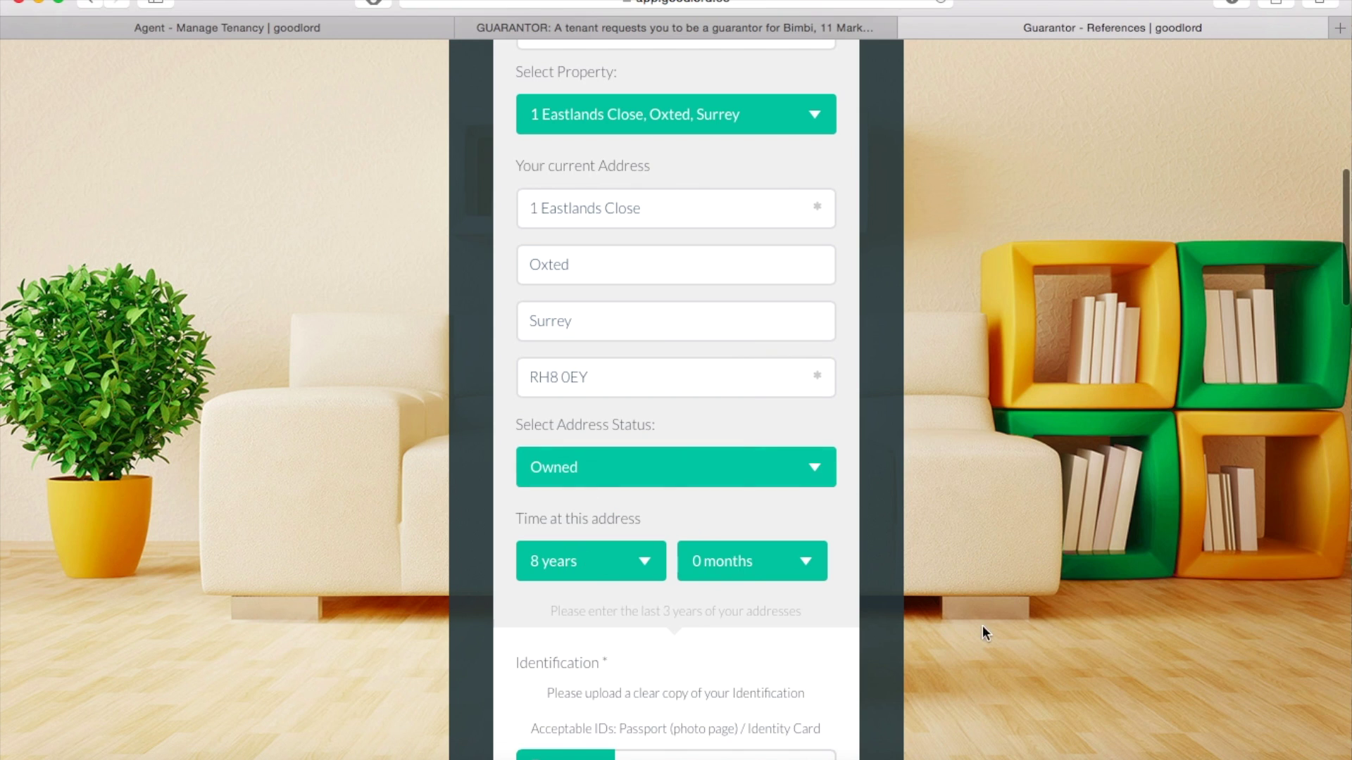
scroll(987, 638, down, 5)
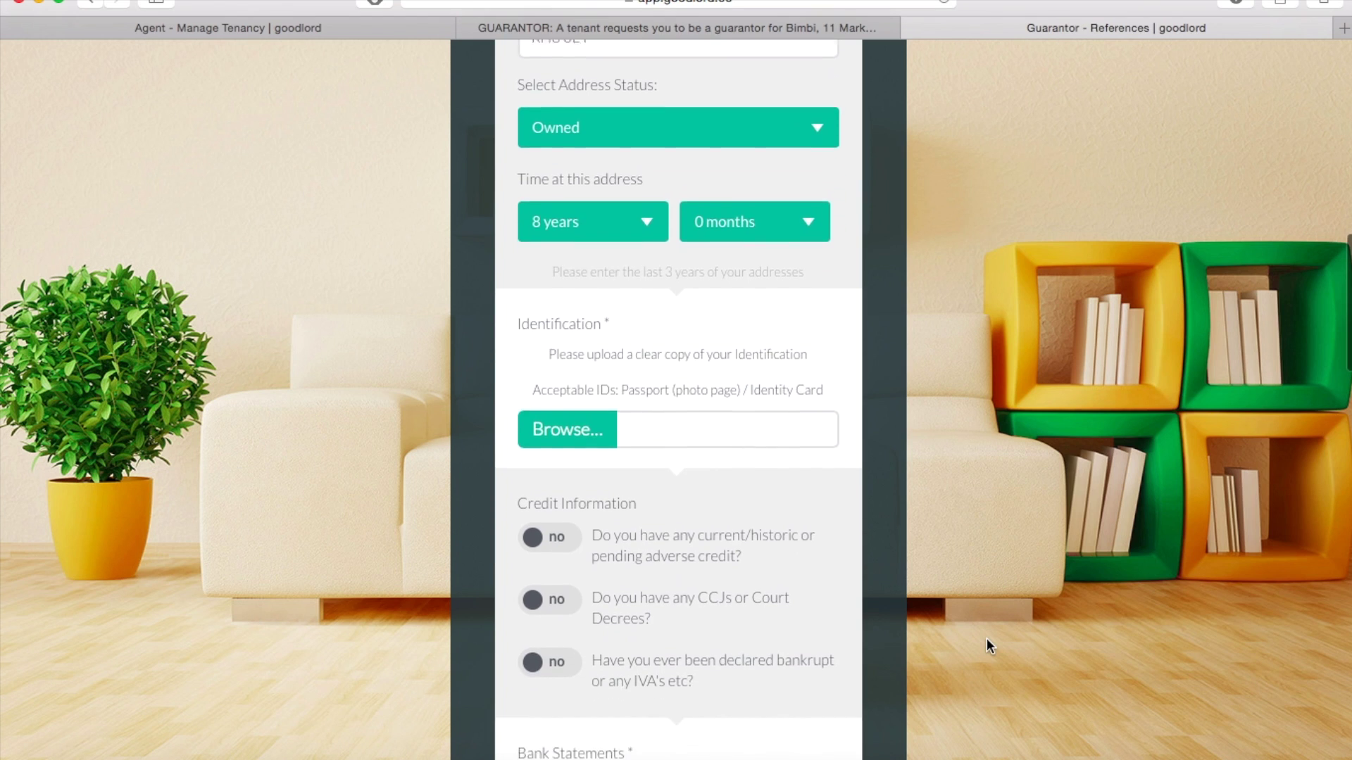
Attach uk-passport-demo.jpg from the Desktop as the identification document.
scroll(986, 645, down, 1)
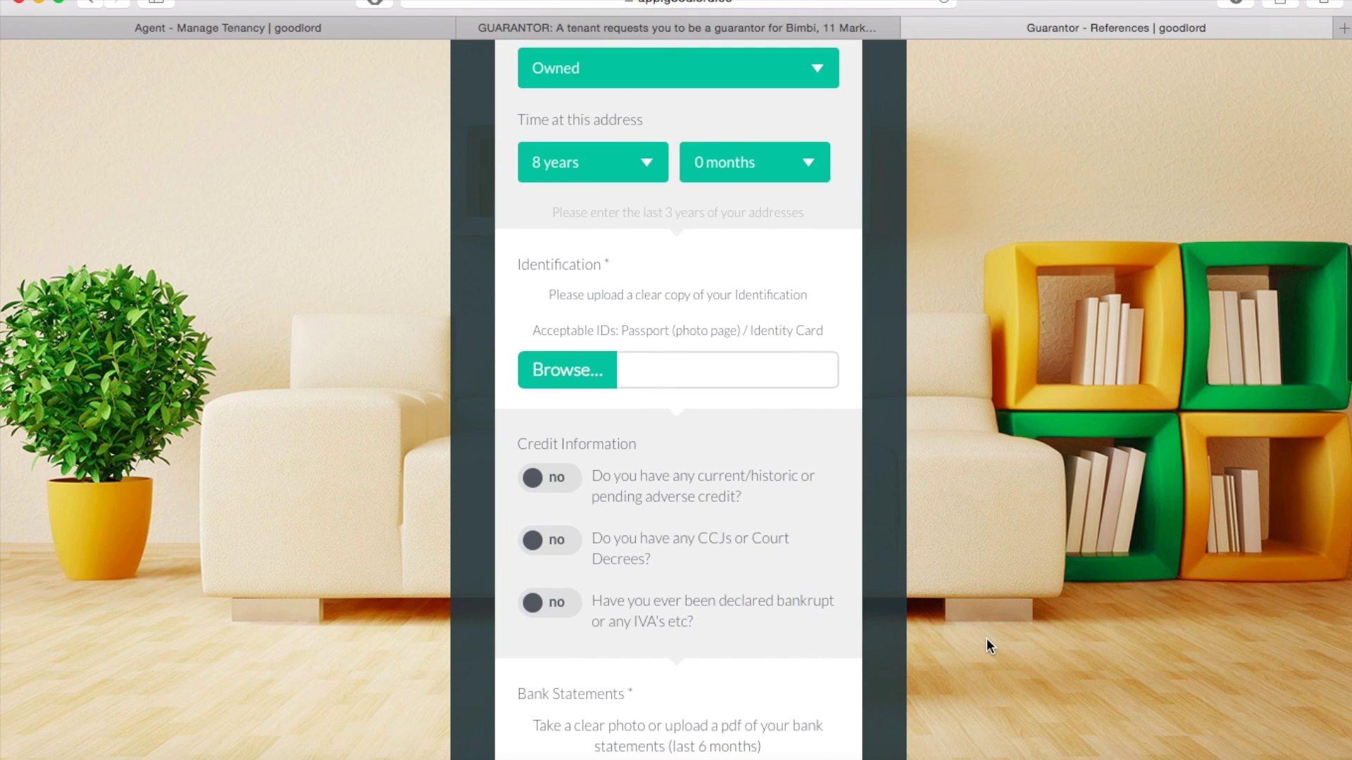
click(590, 382)
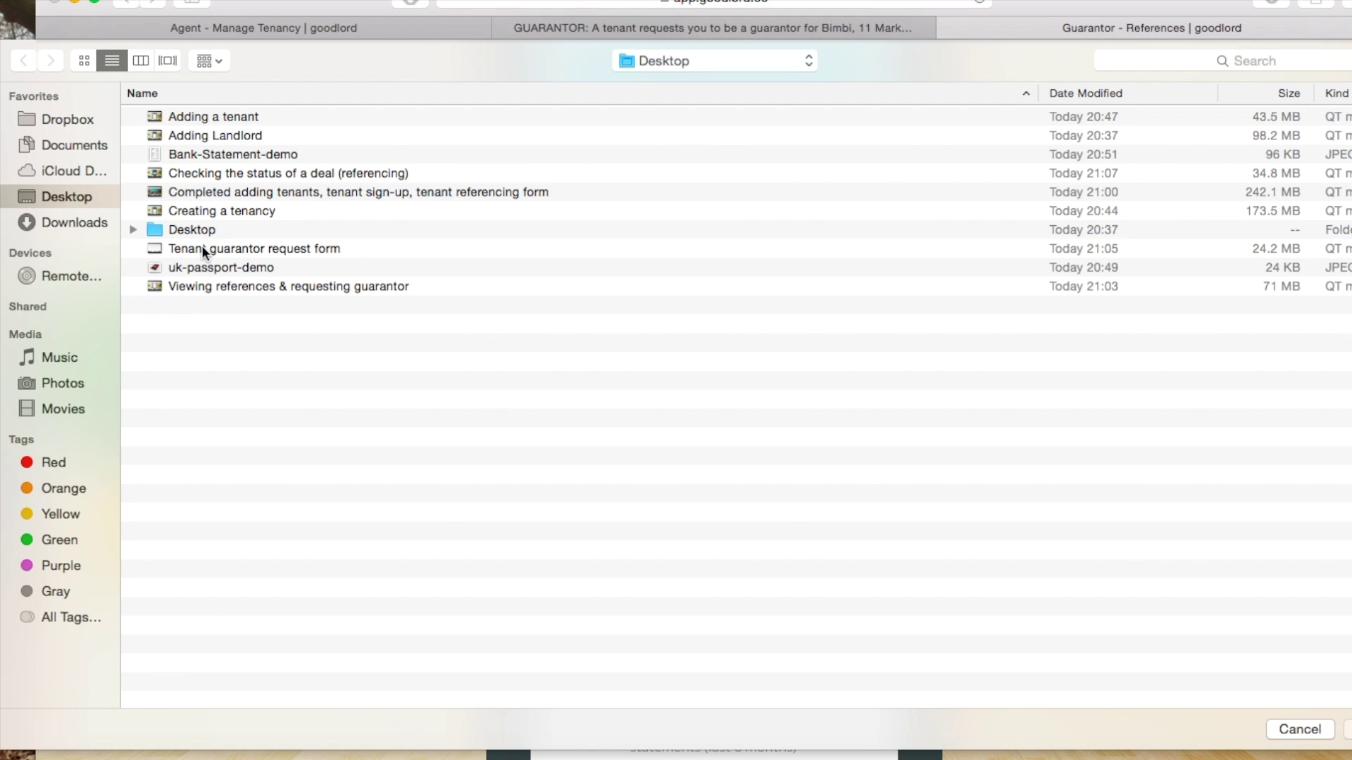
click(206, 266)
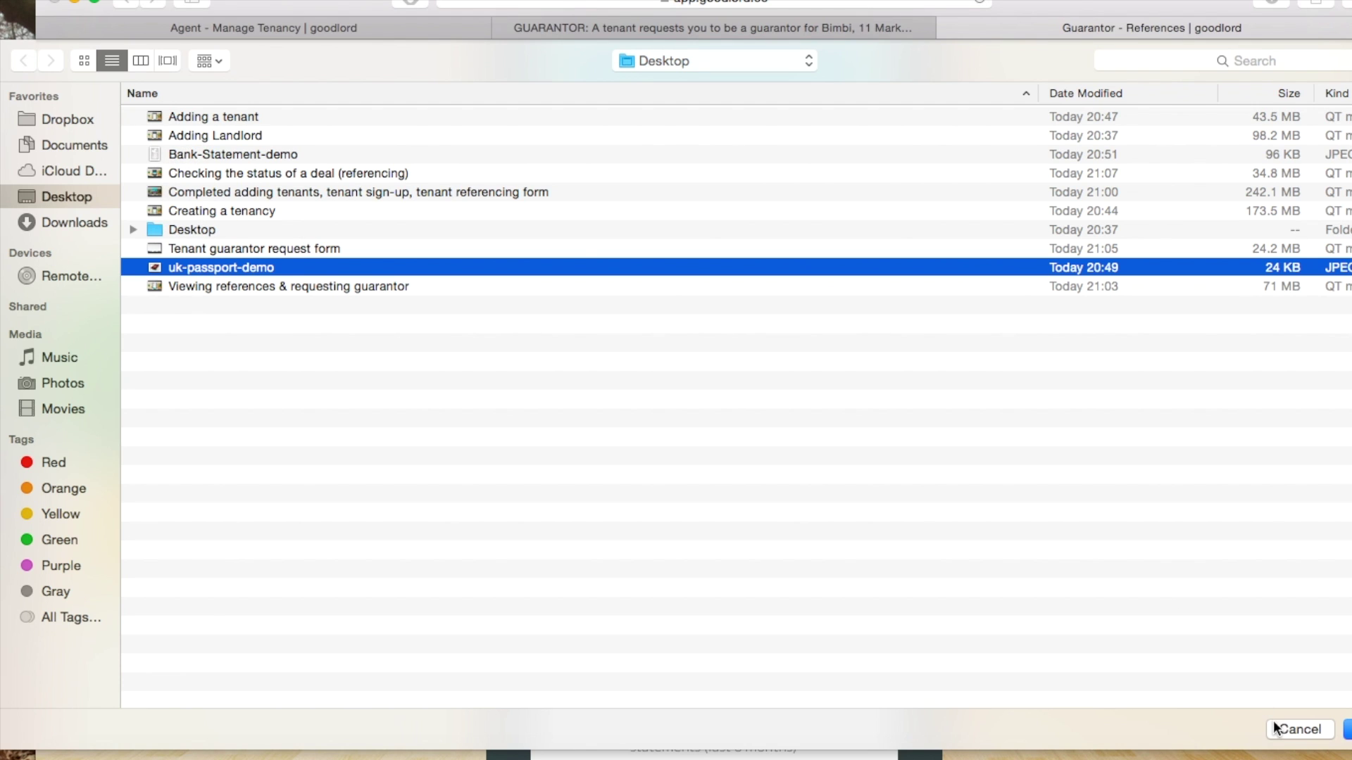
click(1347, 730)
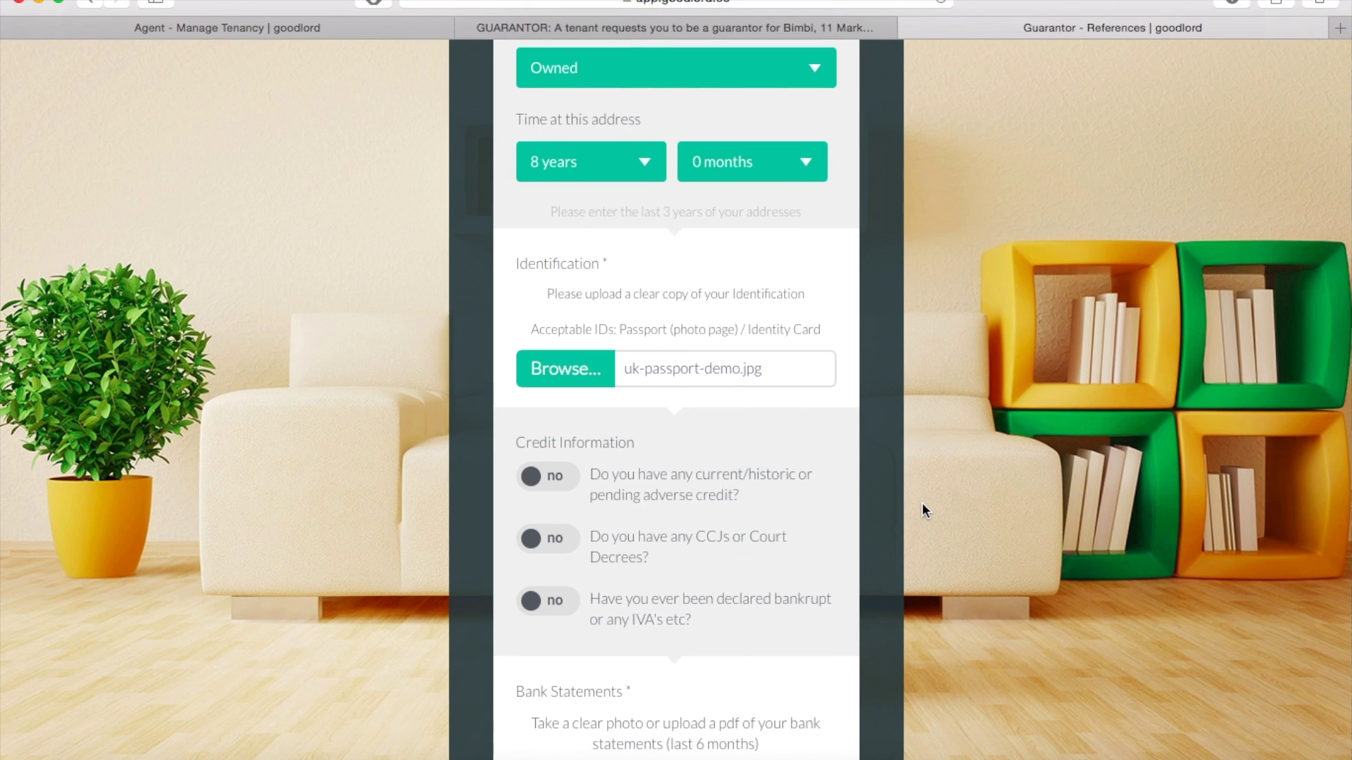
scroll(922, 502, down, 5)
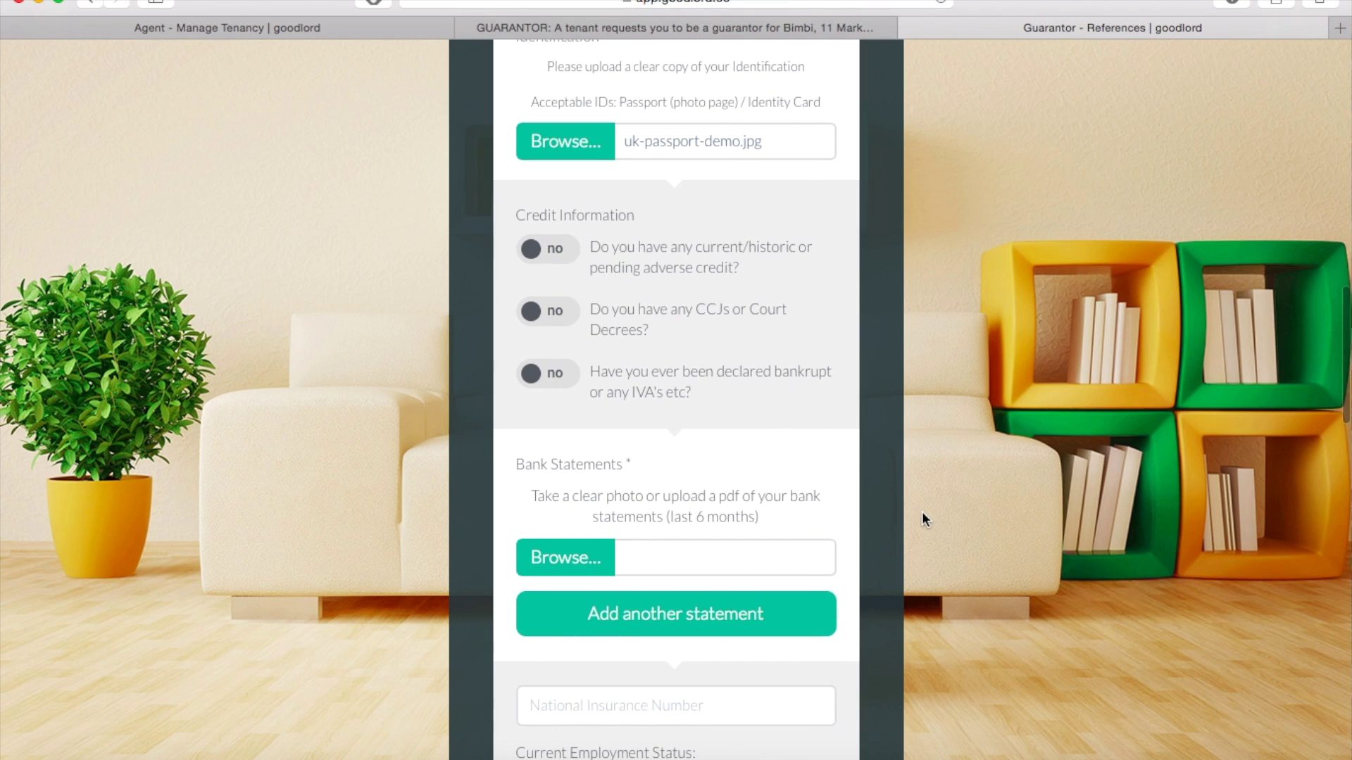
Answer No to the adverse credit and bankruptcy questions.
click(561, 255)
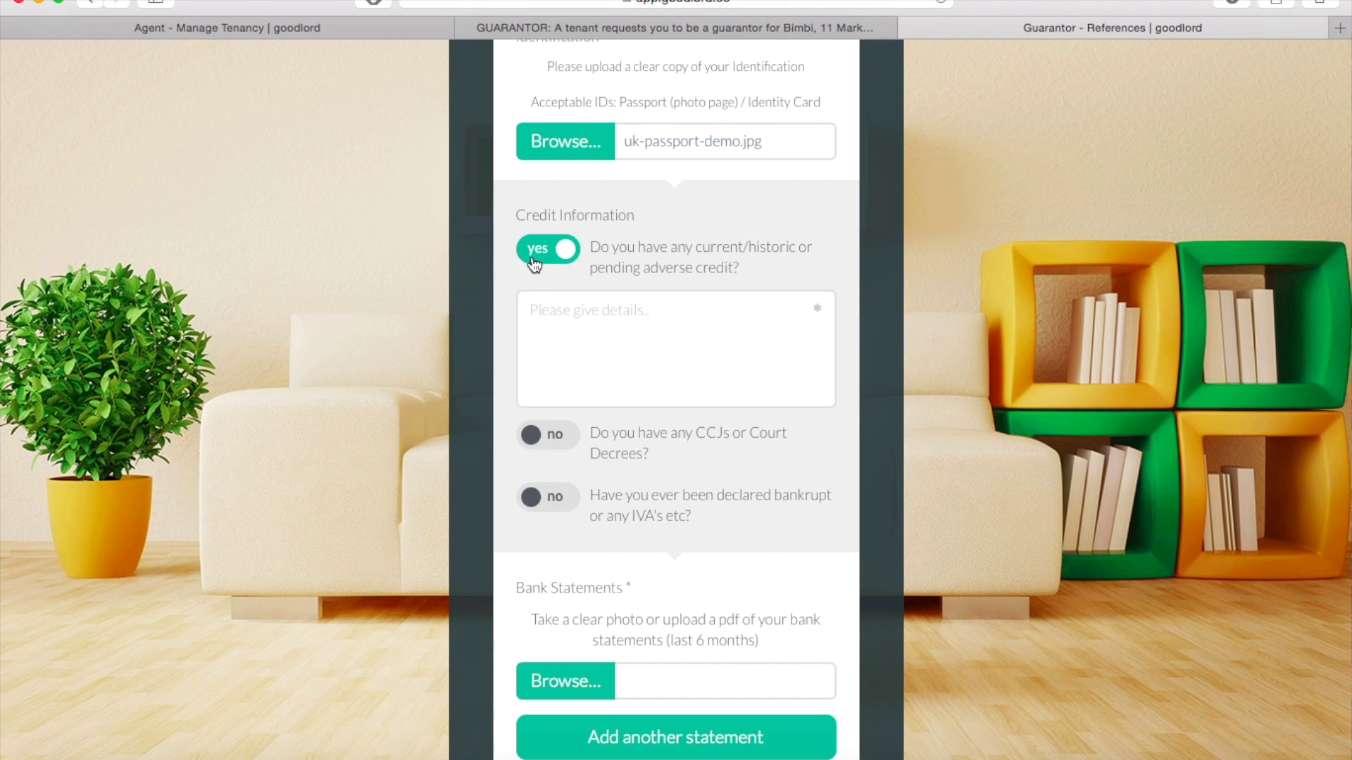
click(533, 263)
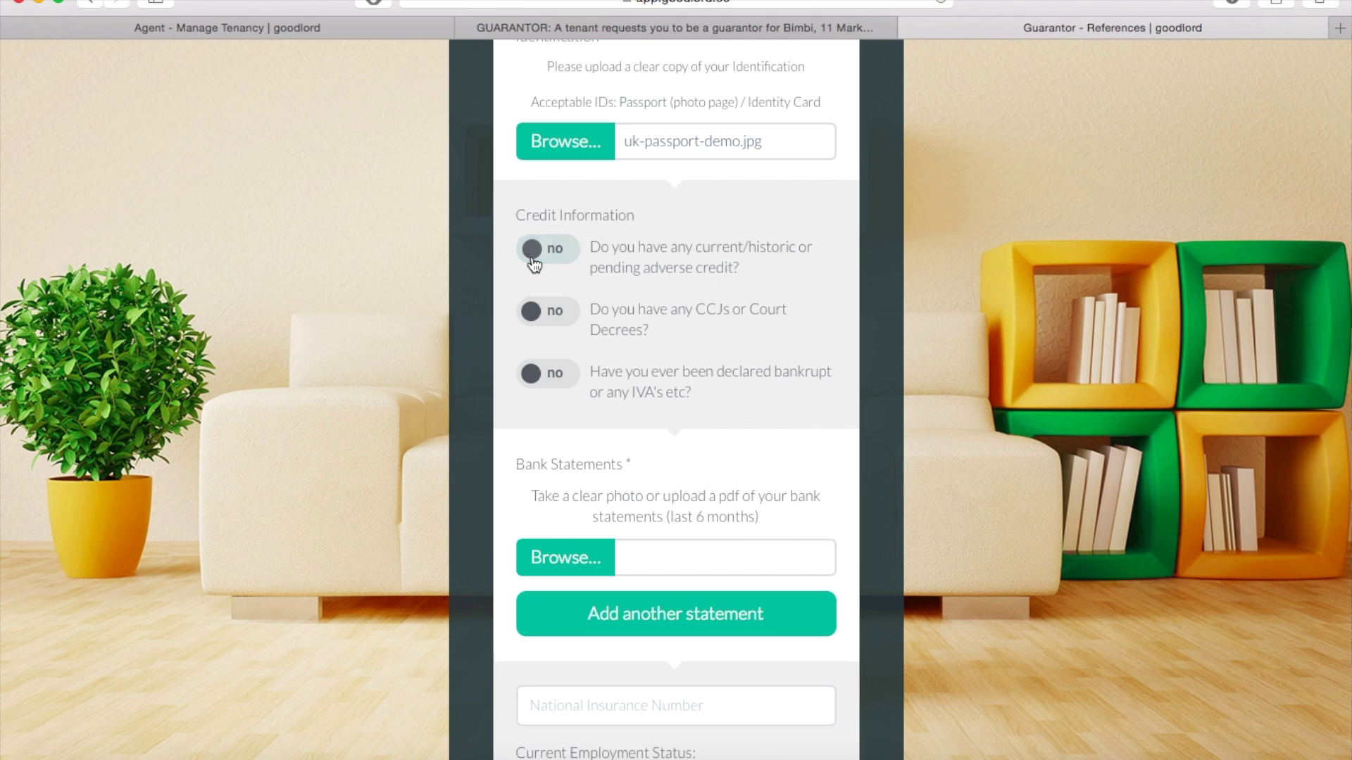
click(563, 381)
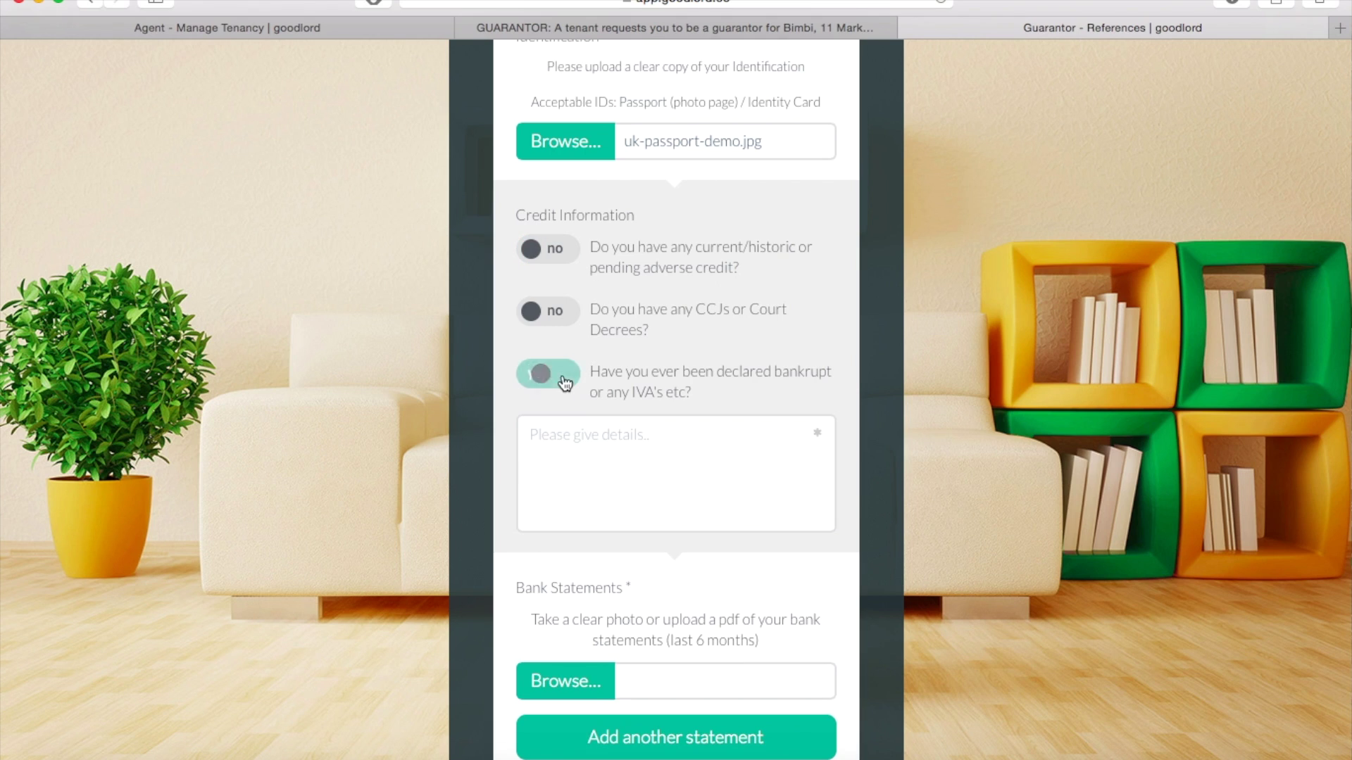
click(565, 381)
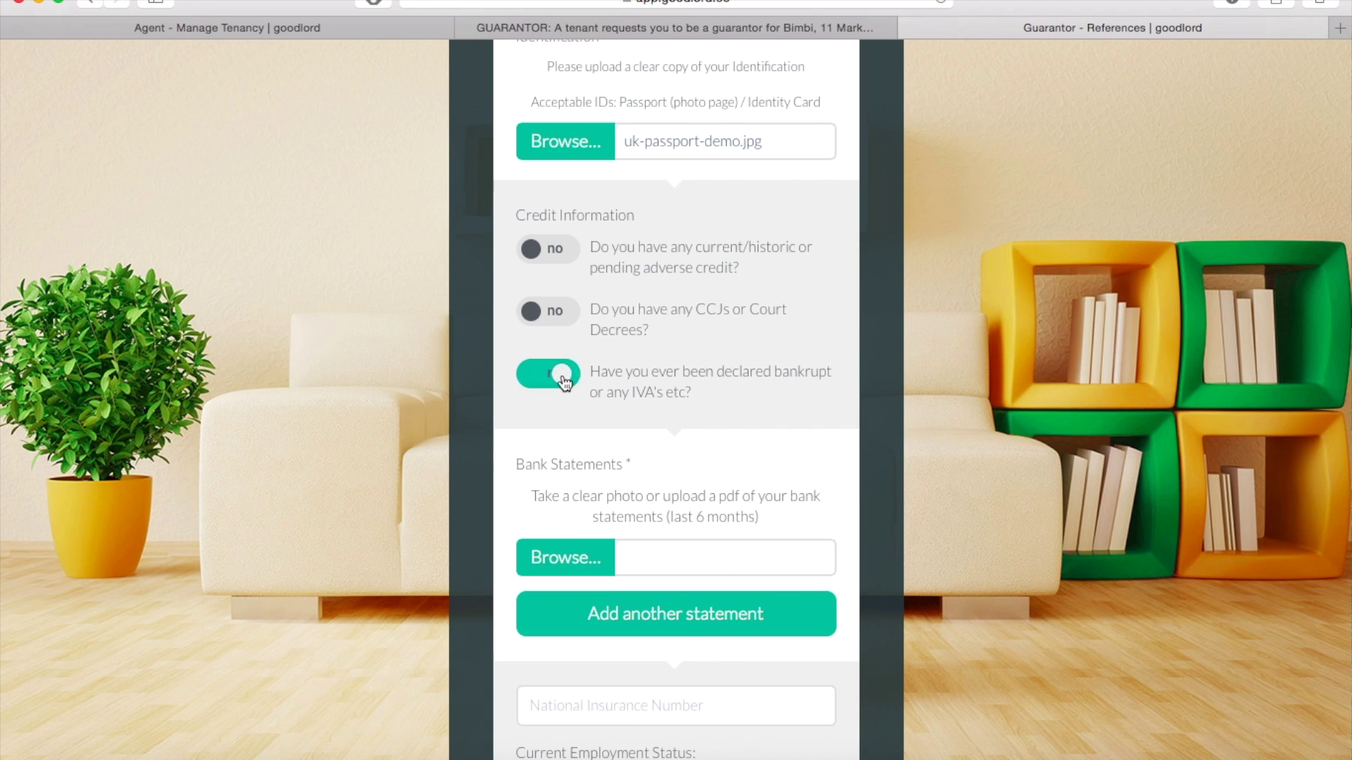
scroll(919, 507, down, 5)
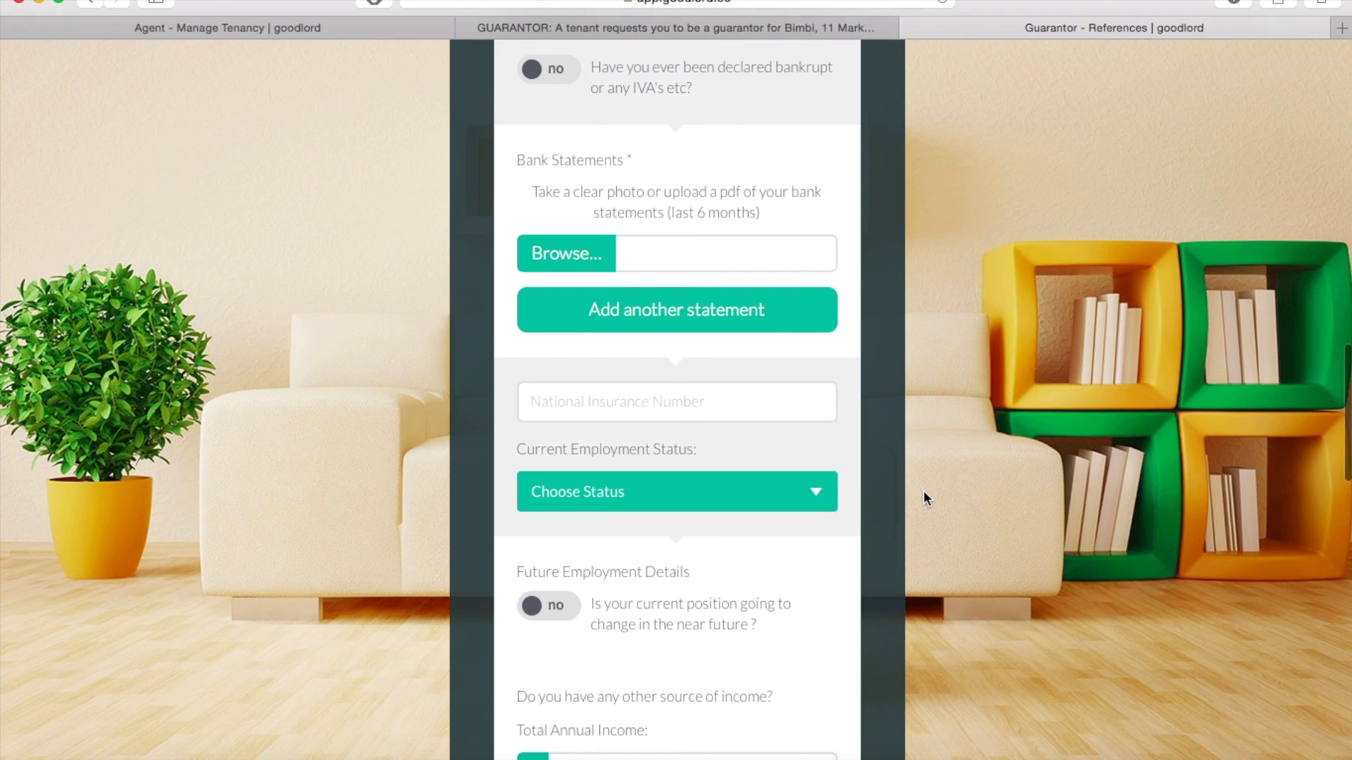
Attach Bank-Statement-demo.jpg and uk-passport-demo.jpg as the first and second bank statements.
click(570, 258)
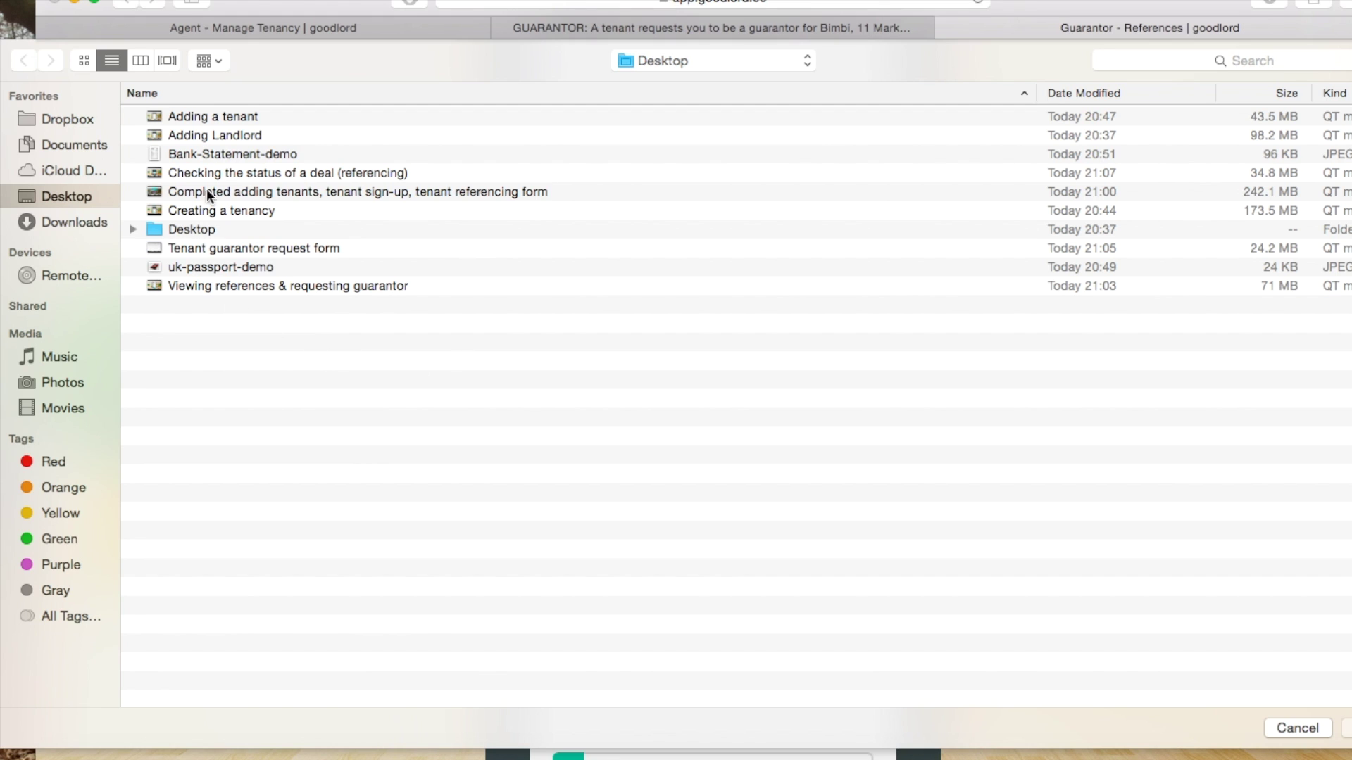
click(218, 155)
key(Return)
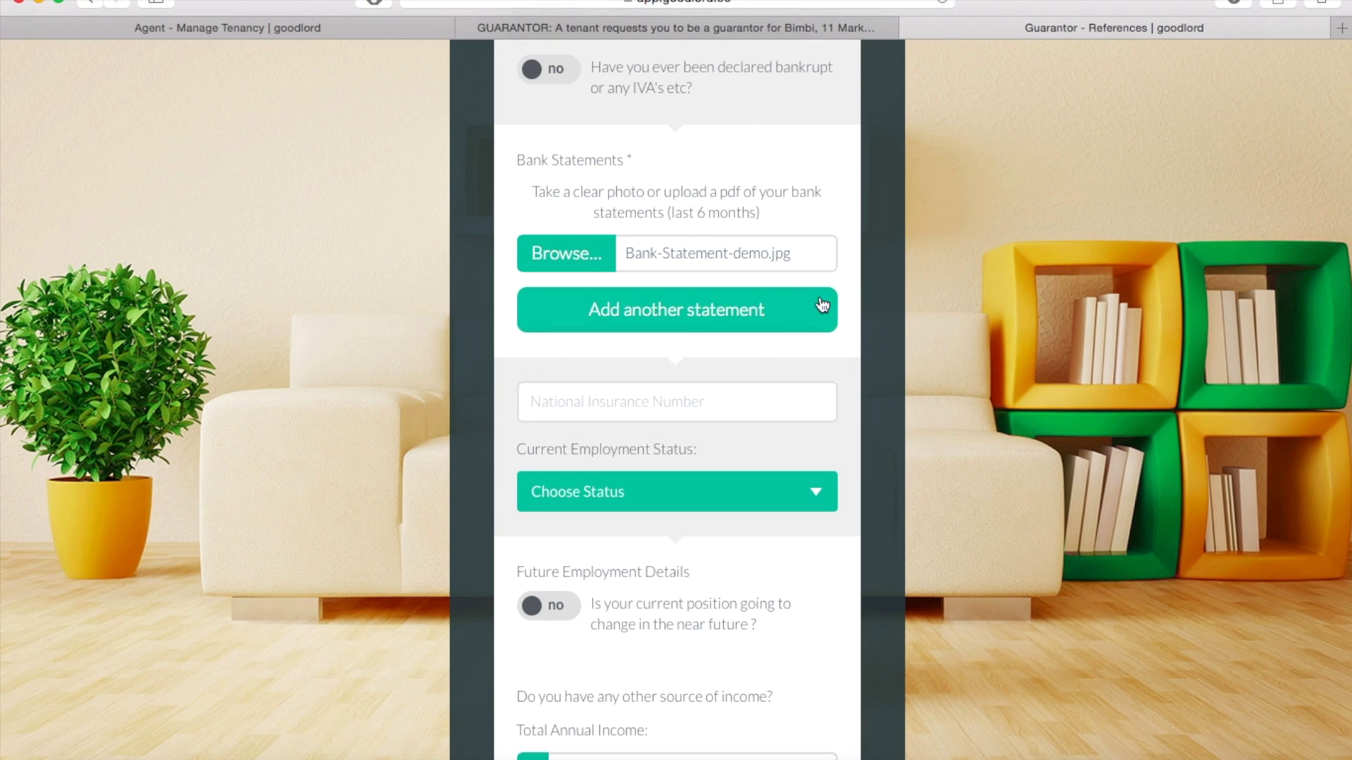
click(792, 310)
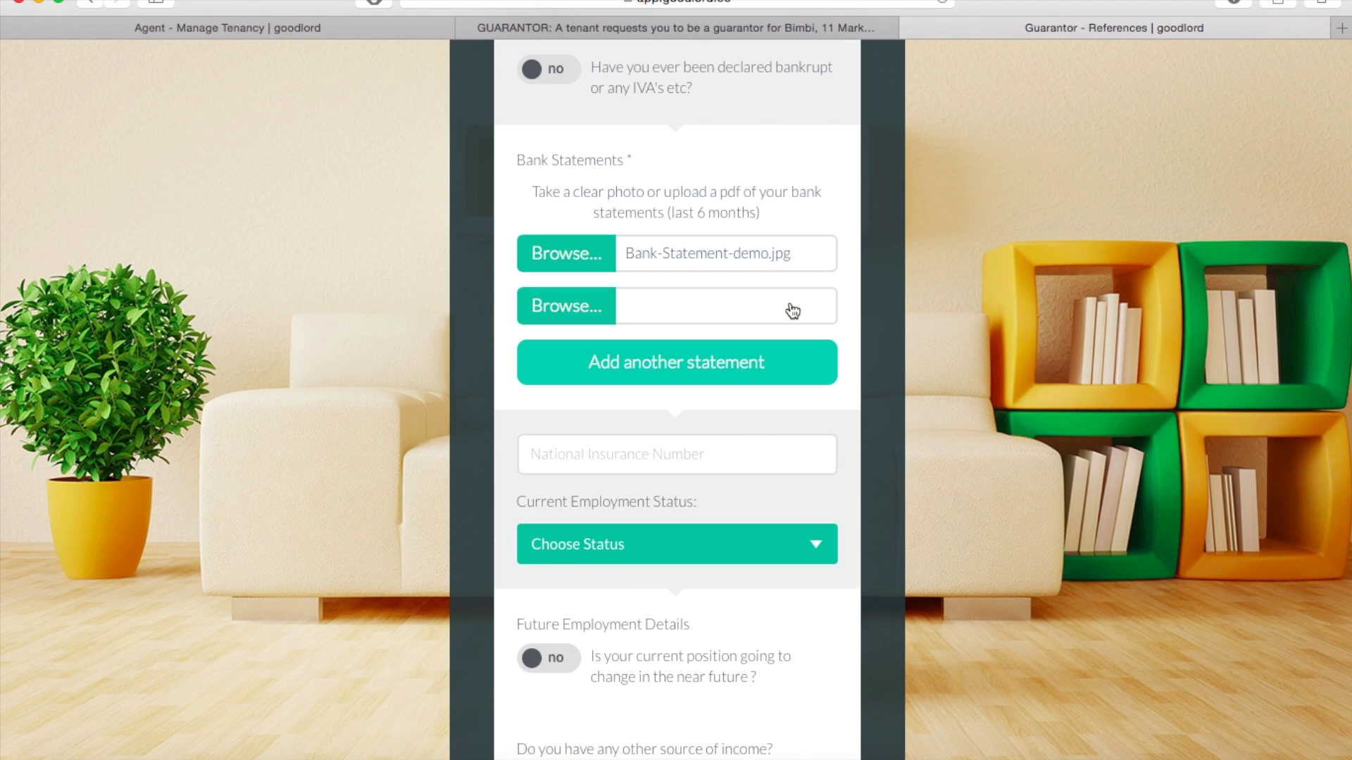
click(558, 319)
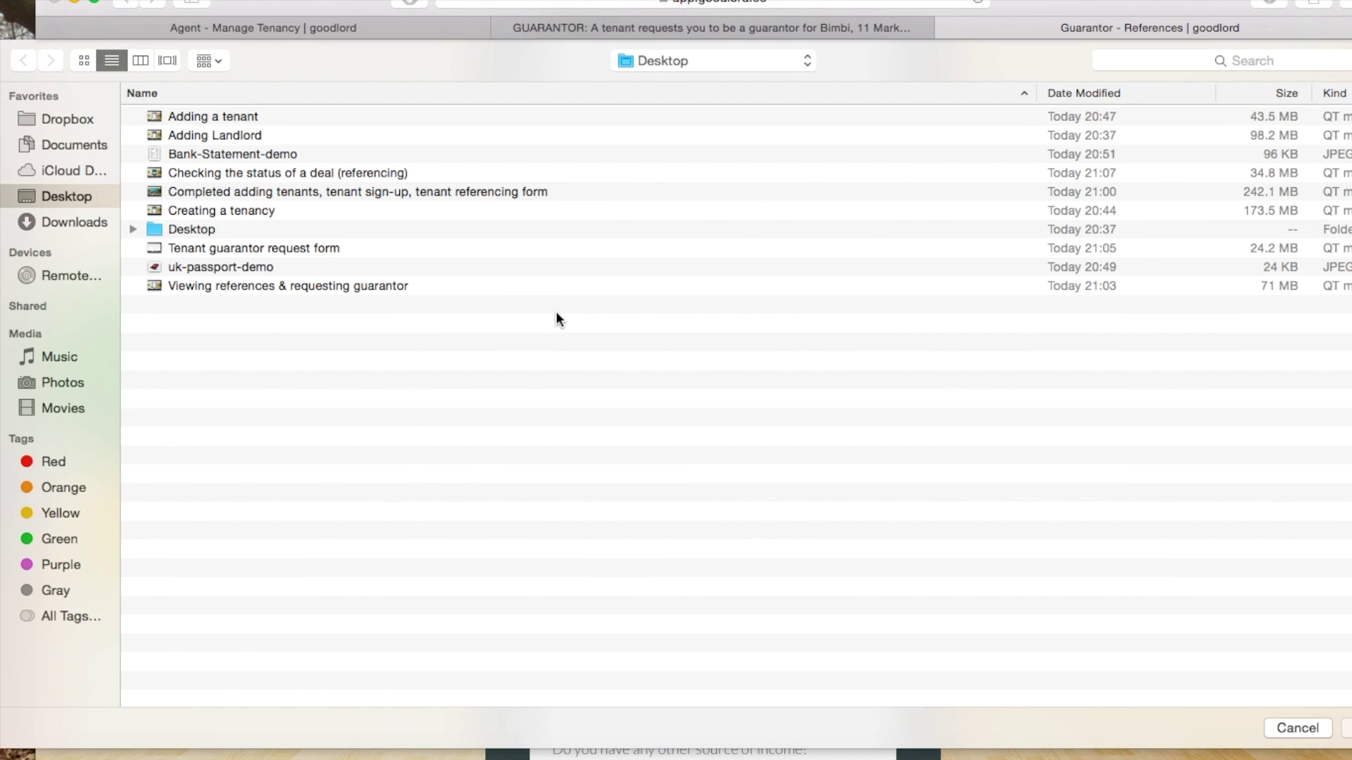
click(243, 157)
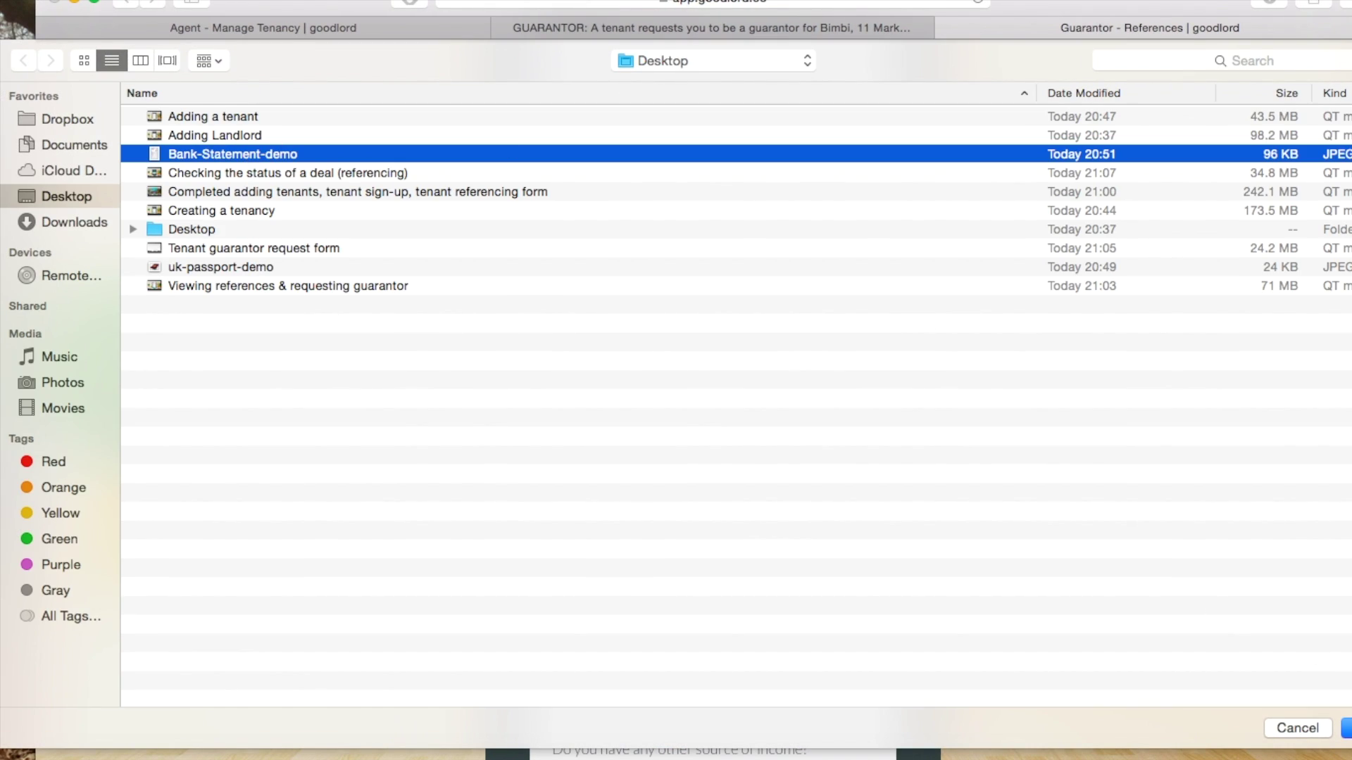
click(1346, 728)
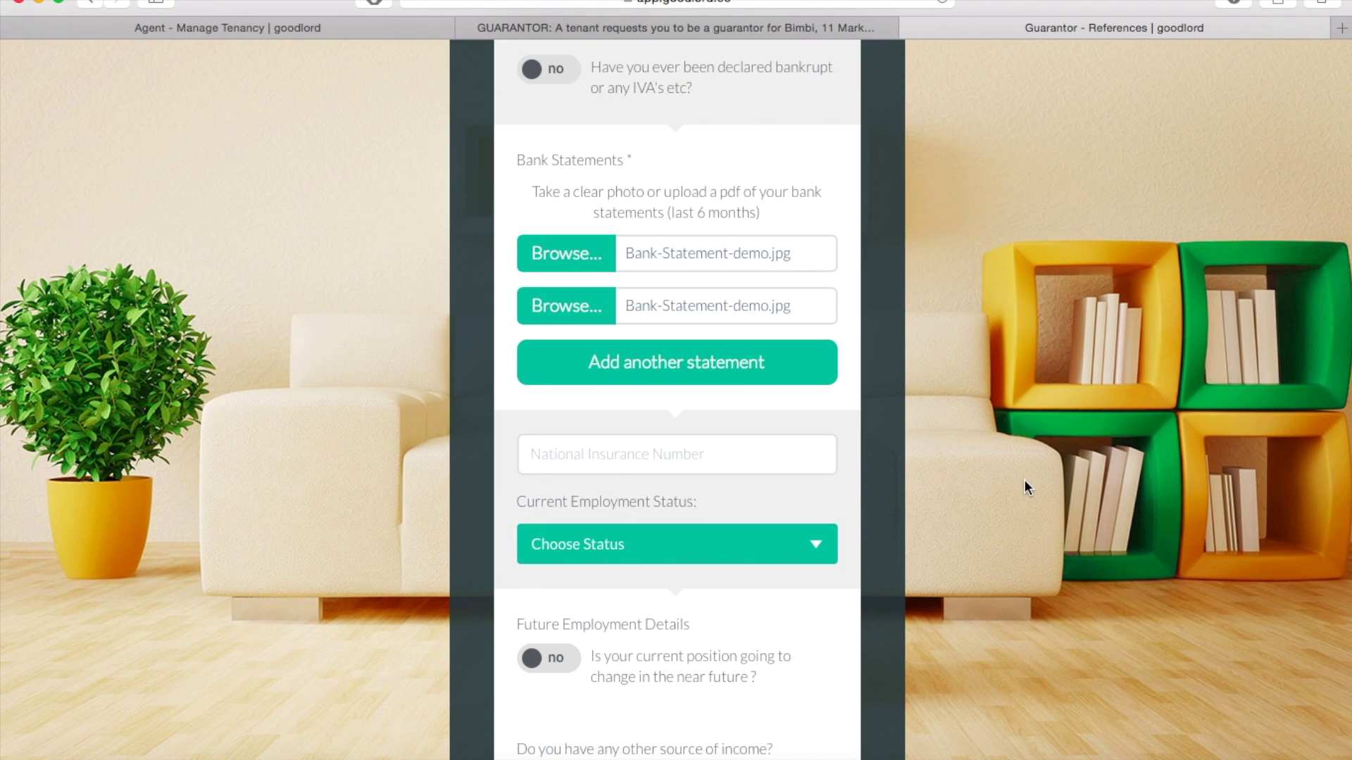
click(575, 312)
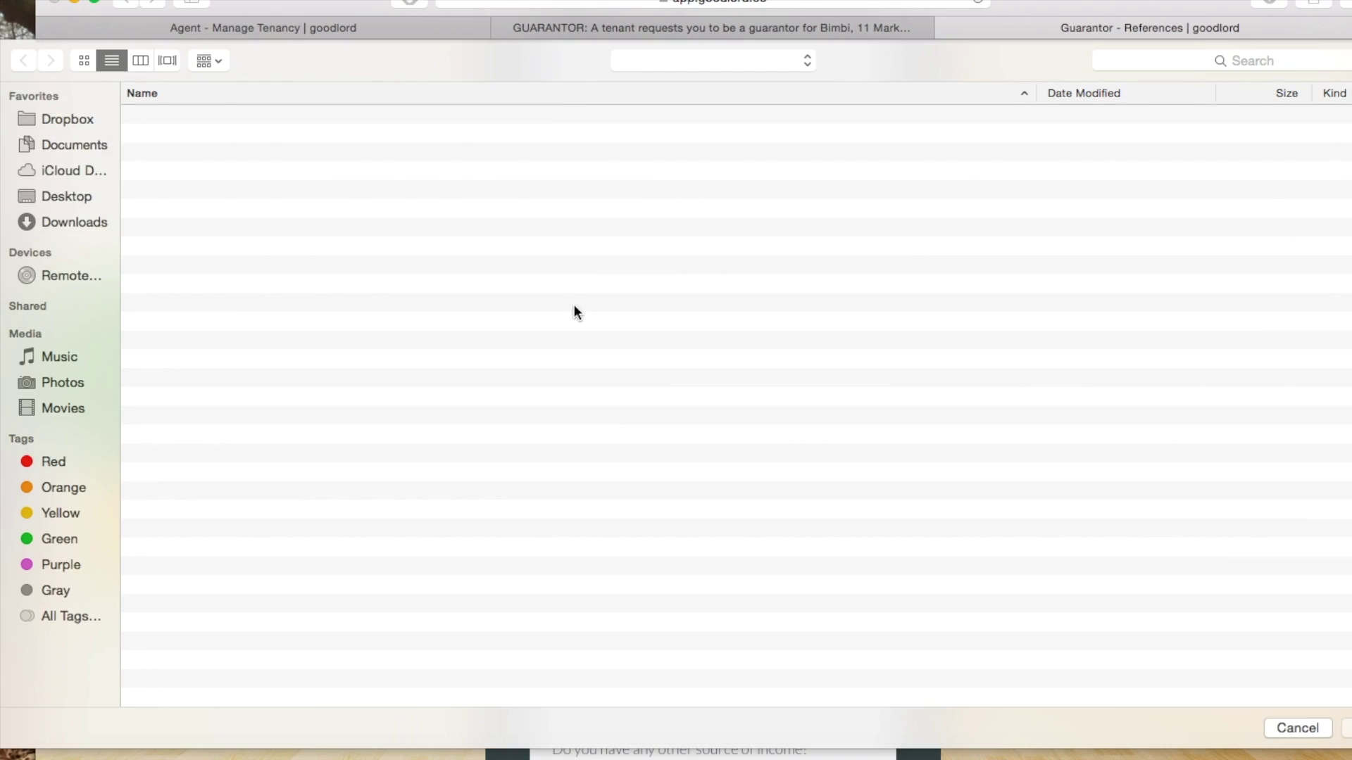
click(242, 269)
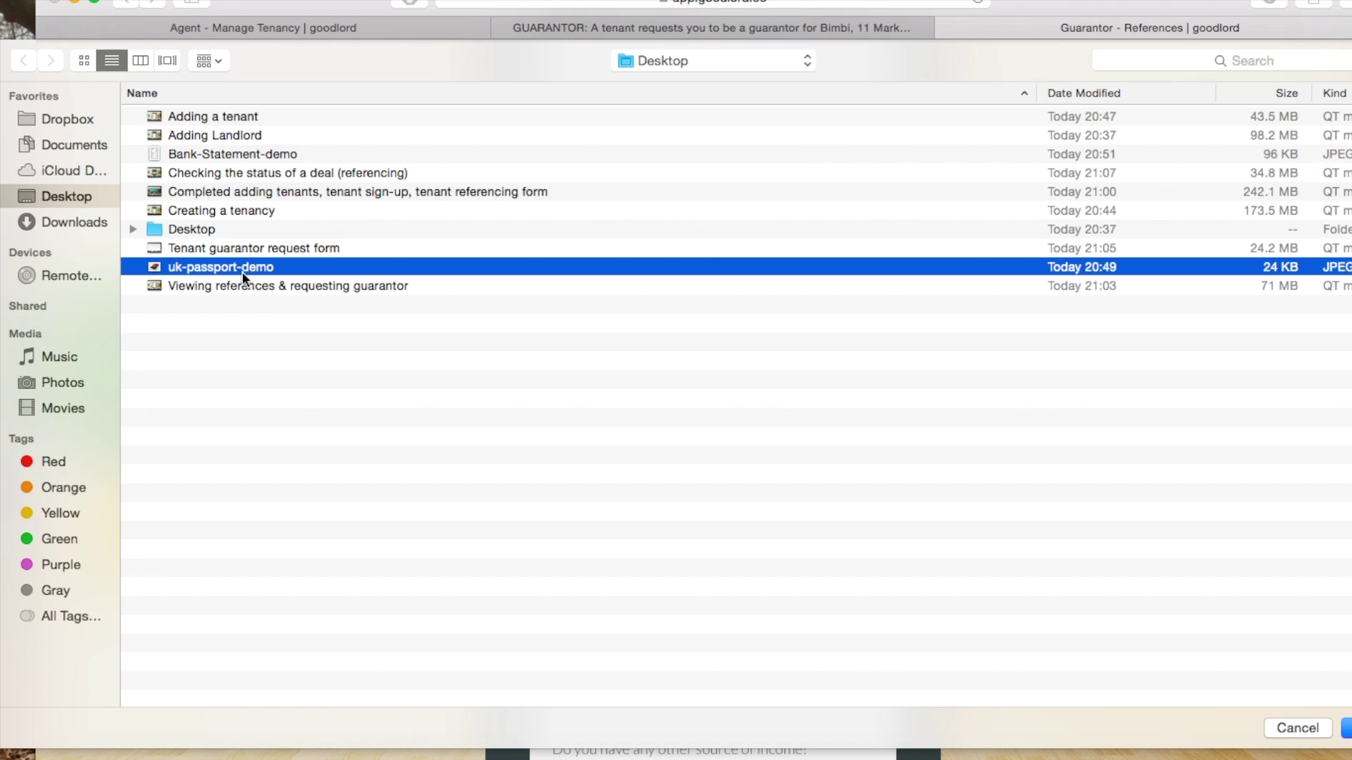
click(1346, 728)
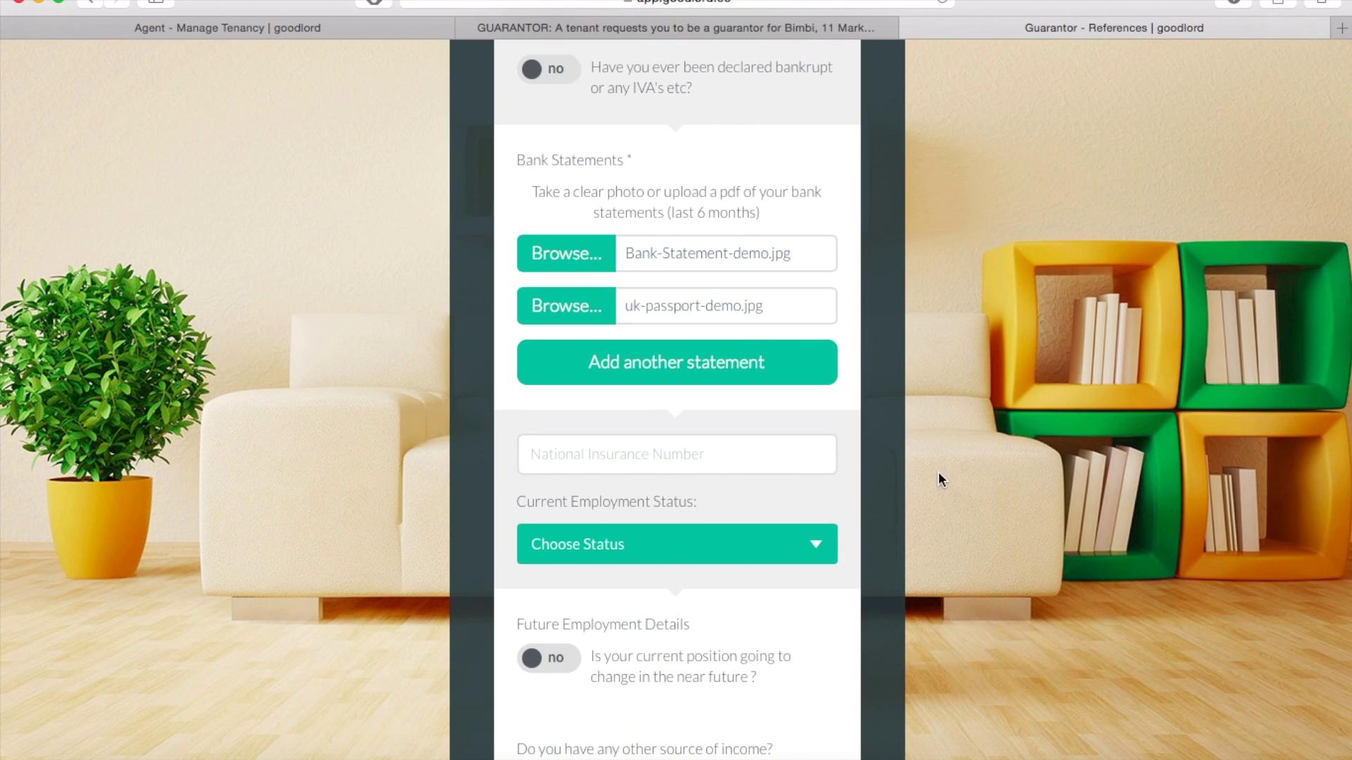
scroll(938, 472, down, 3)
Enter the guarantor's National Insurance Number.
click(585, 252)
text(A)
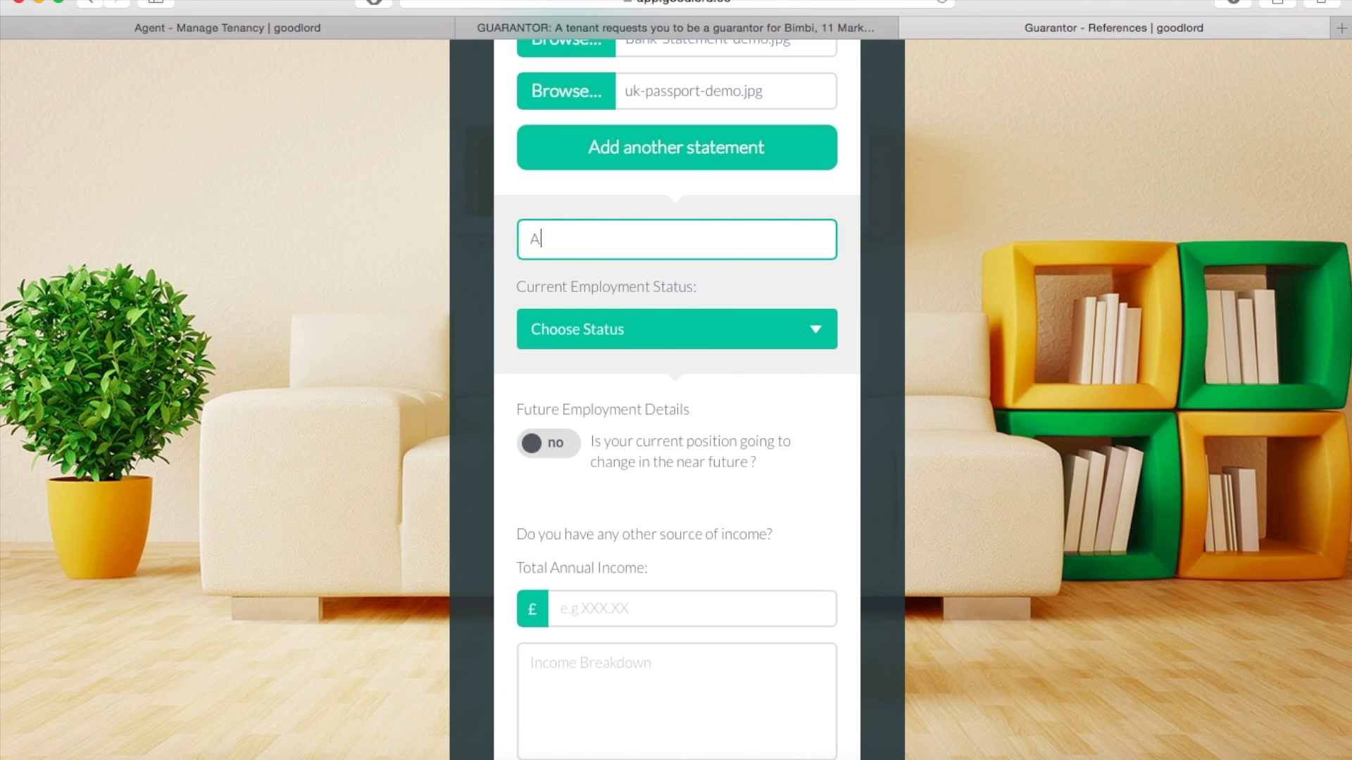
text(A 11 11 11 A)
scroll(859, 324, down, 1)
Set the current employment status to Employed.
click(799, 309)
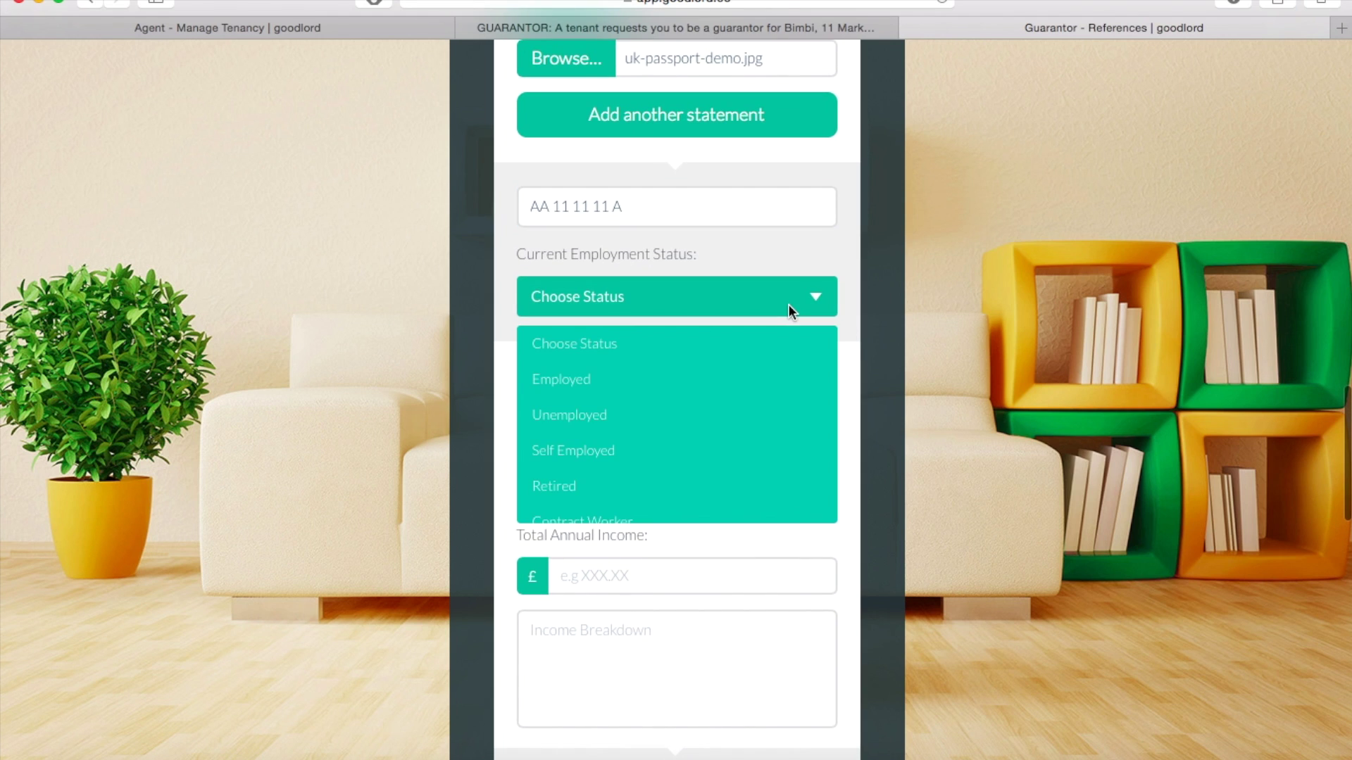
scroll(700, 413, up, 1)
scroll(700, 413, down, 3)
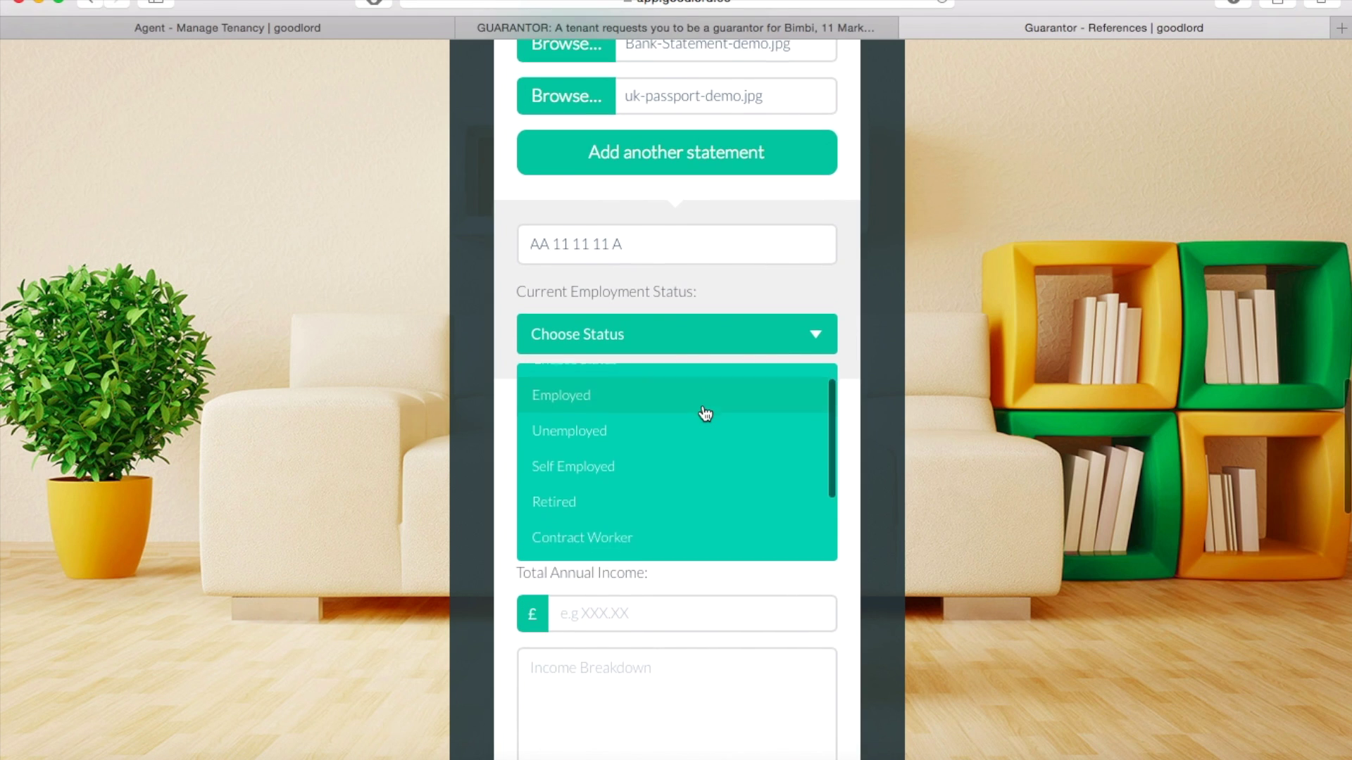
scroll(704, 413, up, 3)
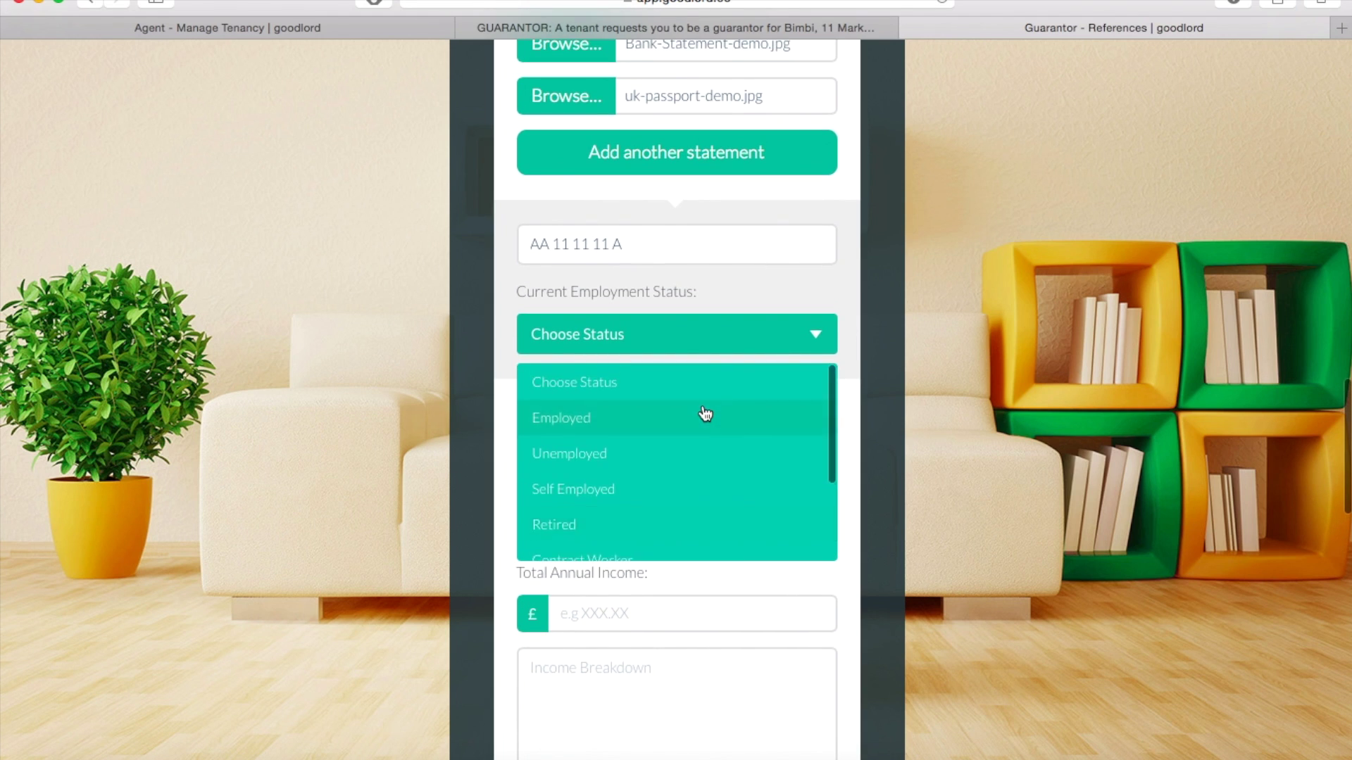
click(656, 428)
click(697, 427)
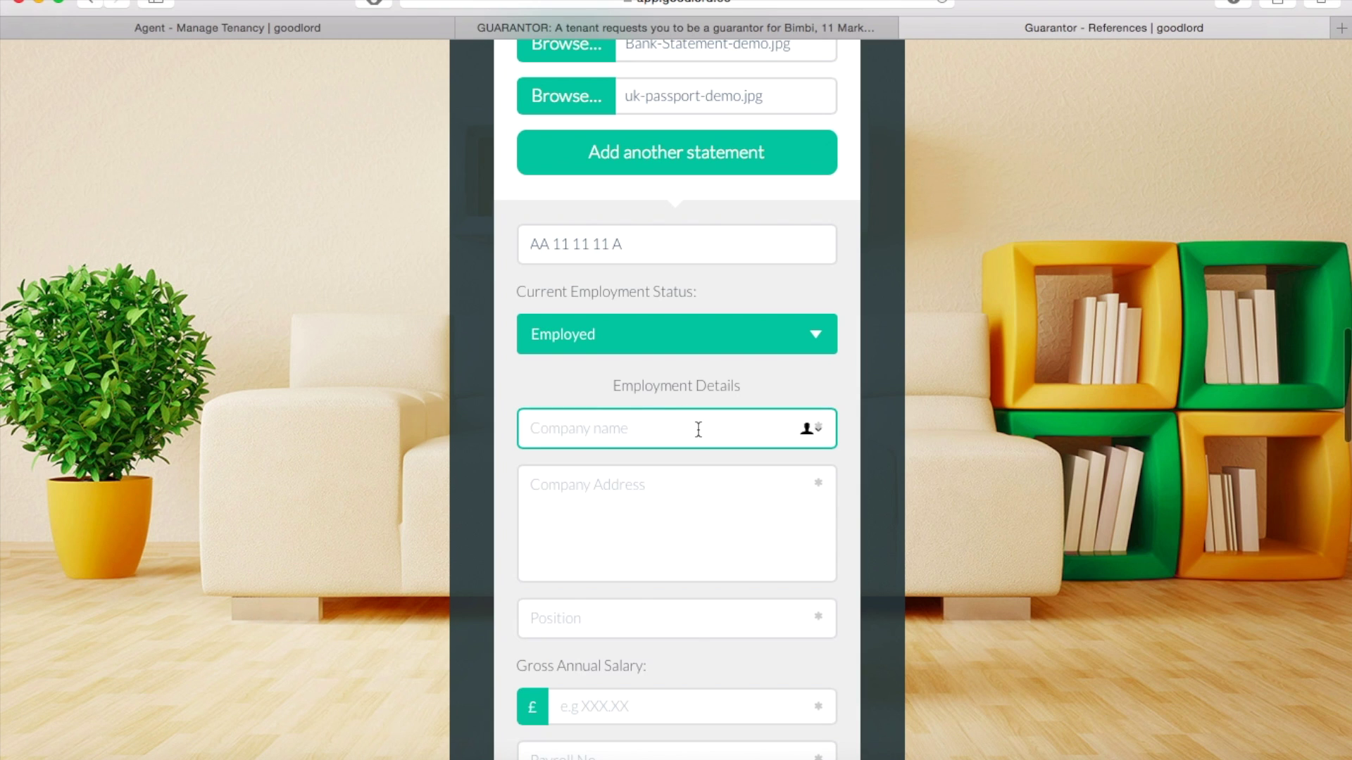
Enter employer Hogwarts, company address Scotland and job position Teacher.
scroll(698, 429, up, 1)
scroll(699, 430, down, 5)
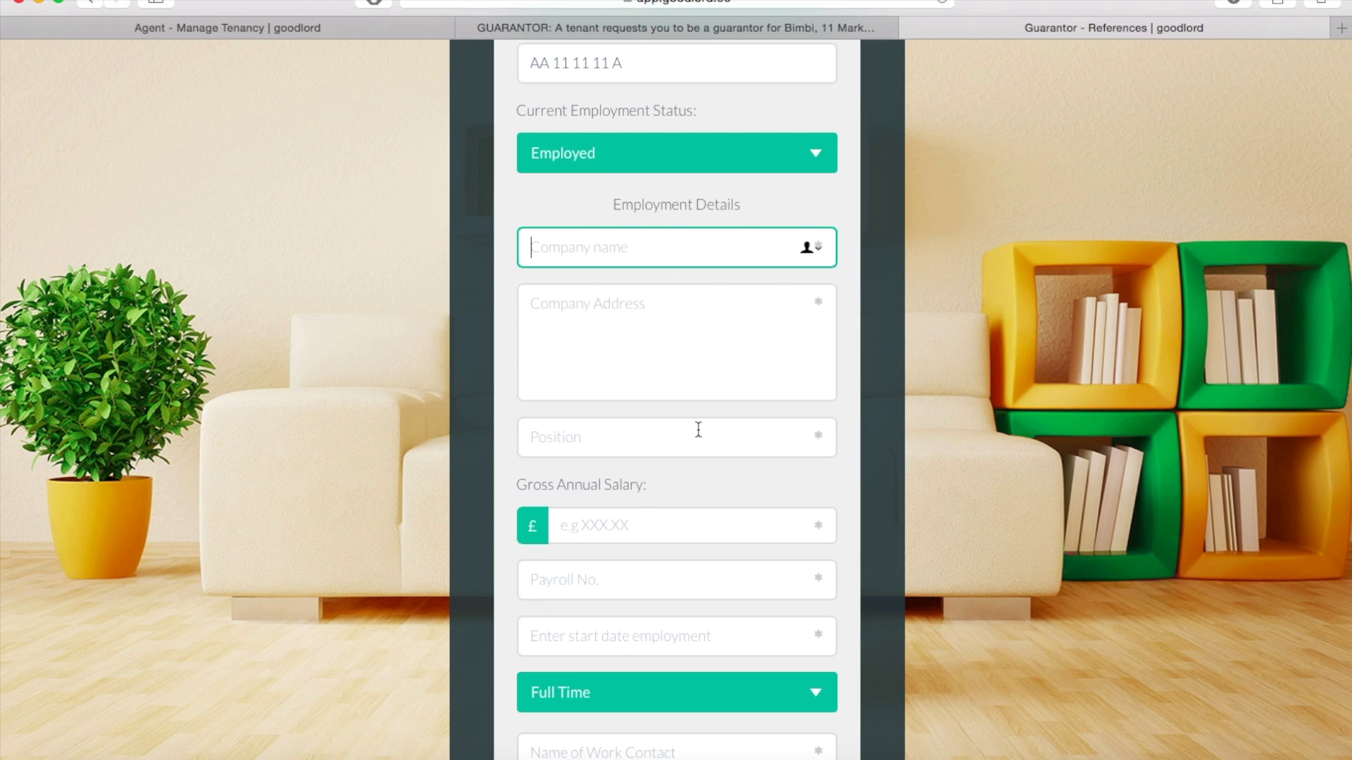
text(Hogwarts)
click(652, 350)
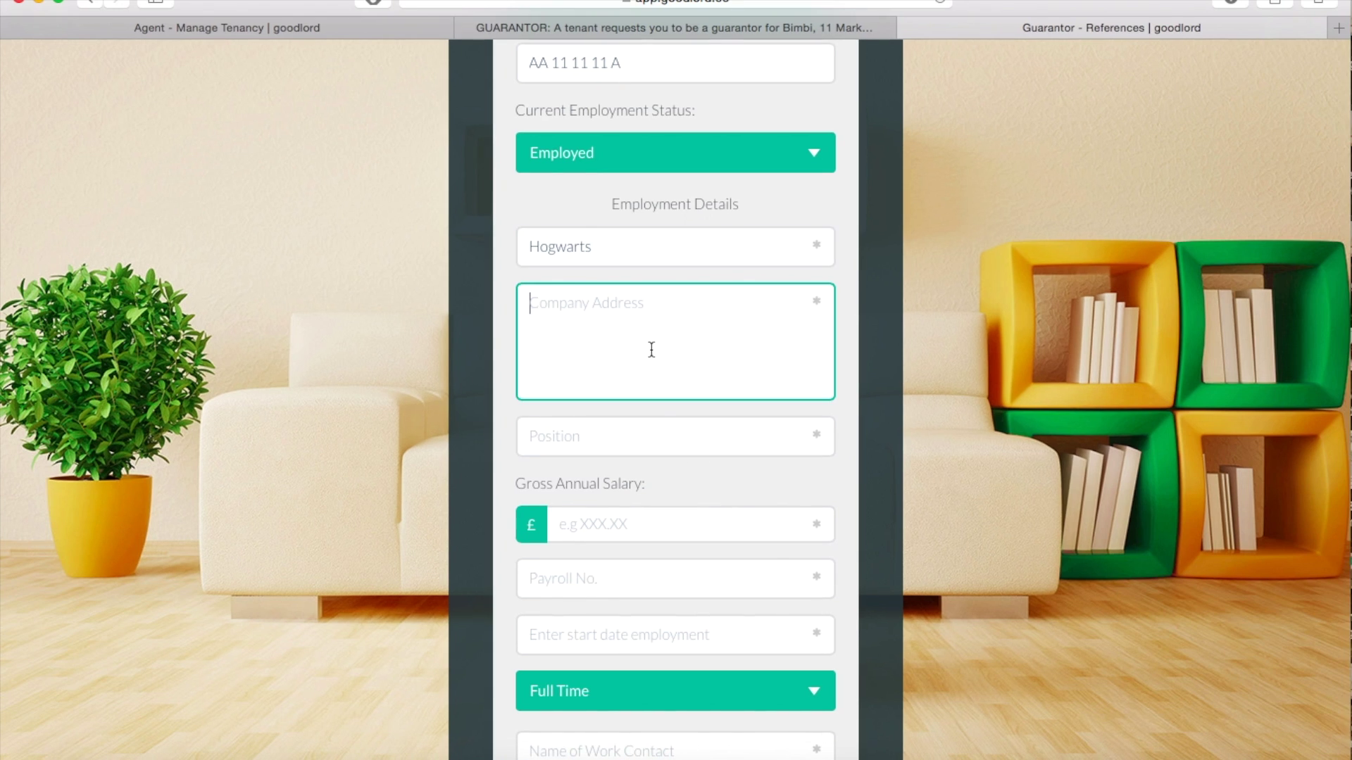
text(Scotland)
scroll(977, 504, down, 2)
click(631, 386)
text(Teacher)
scroll(948, 543, down, 4)
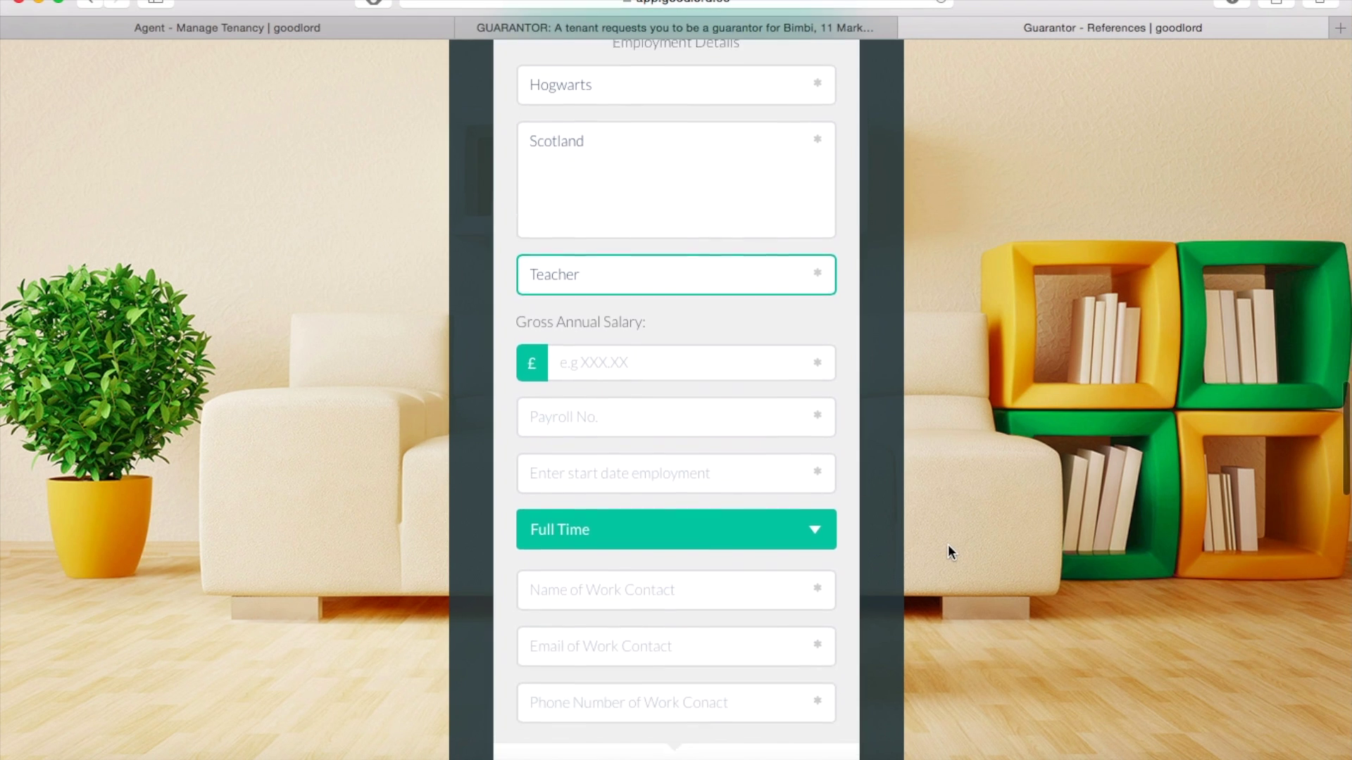
Enter gross annual salary 50000 without the comma and fill in the payroll number.
click(633, 352)
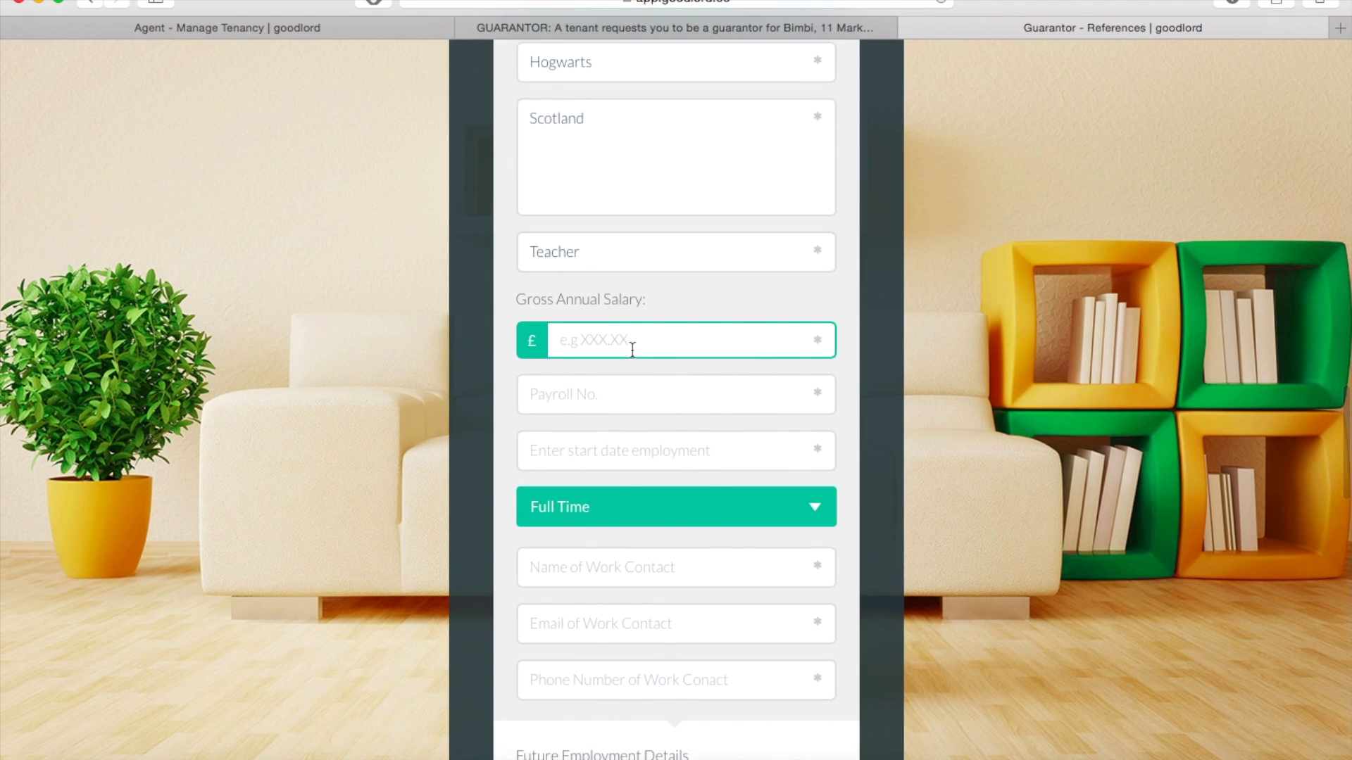
text(50,000)
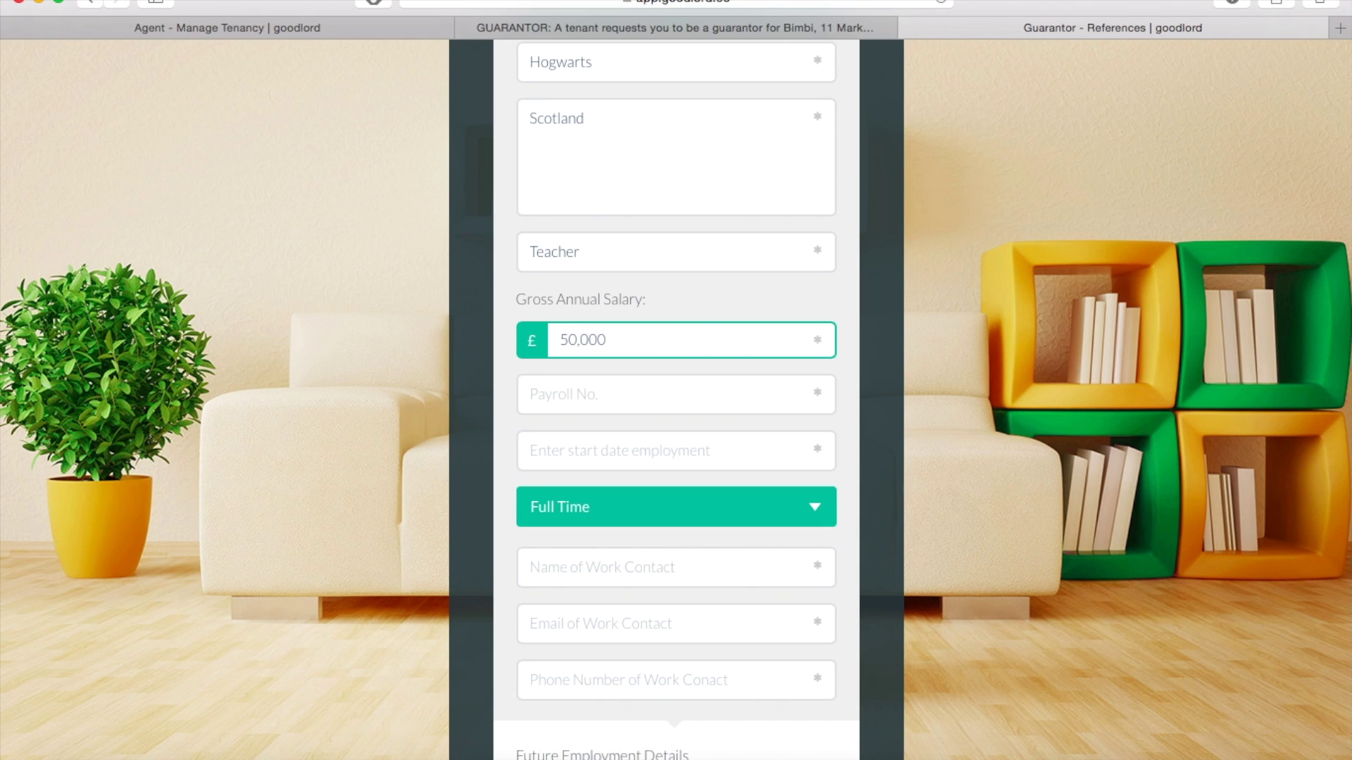
click(649, 411)
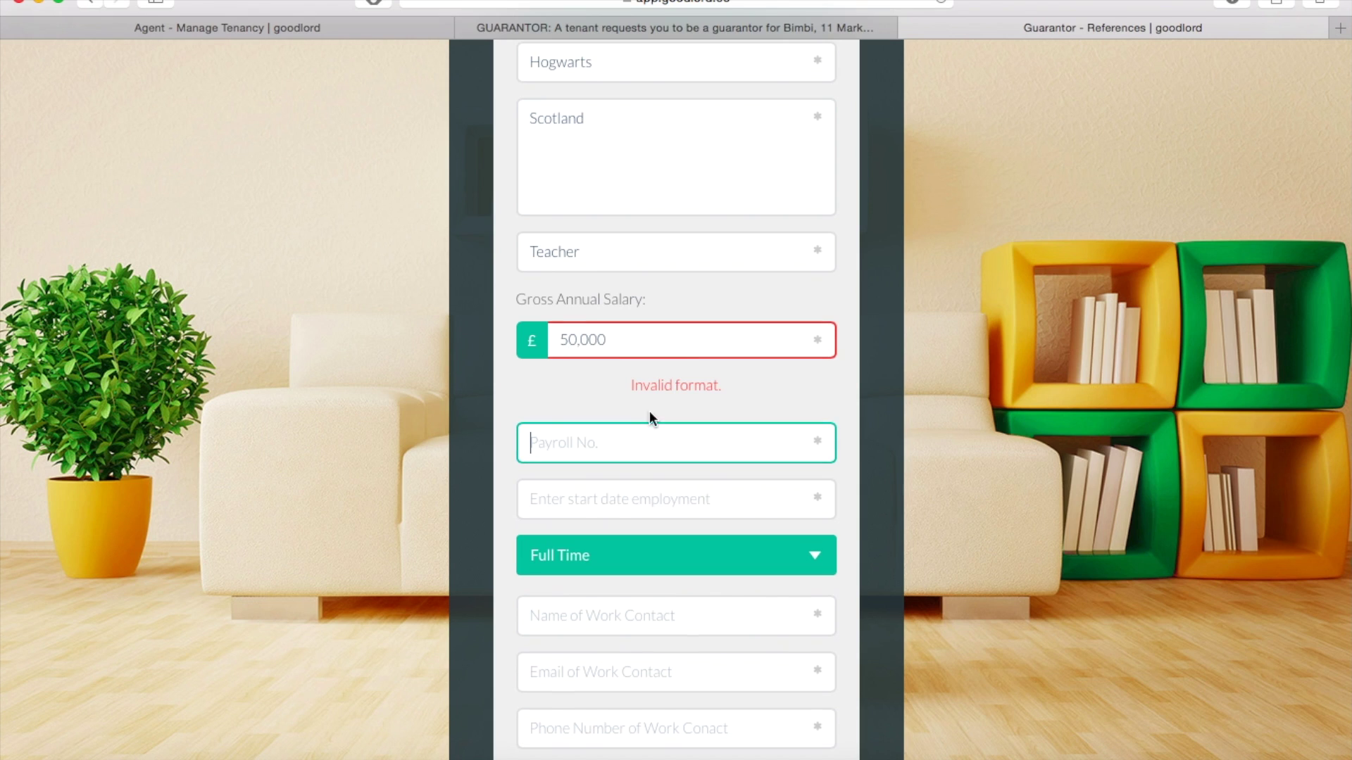
click(583, 343)
key(BackSpace)
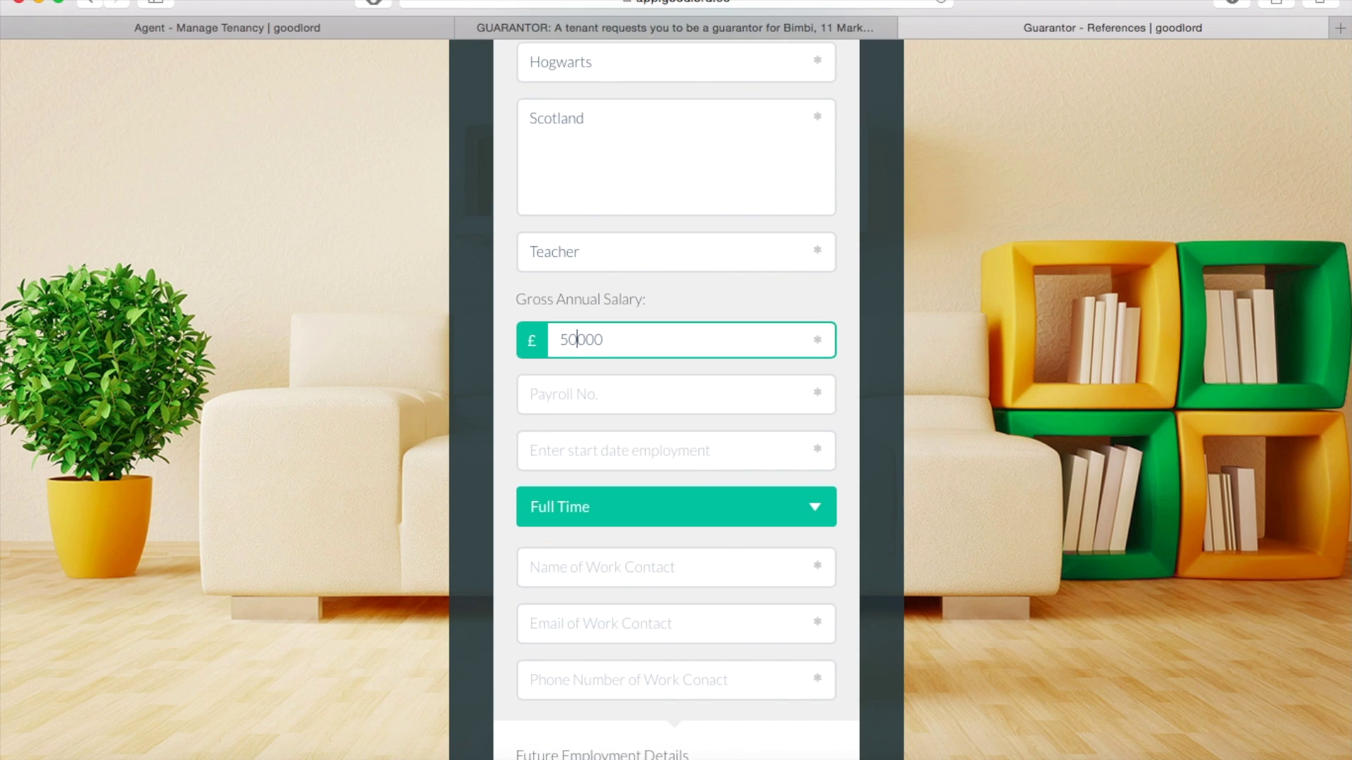
click(610, 395)
text(1234)
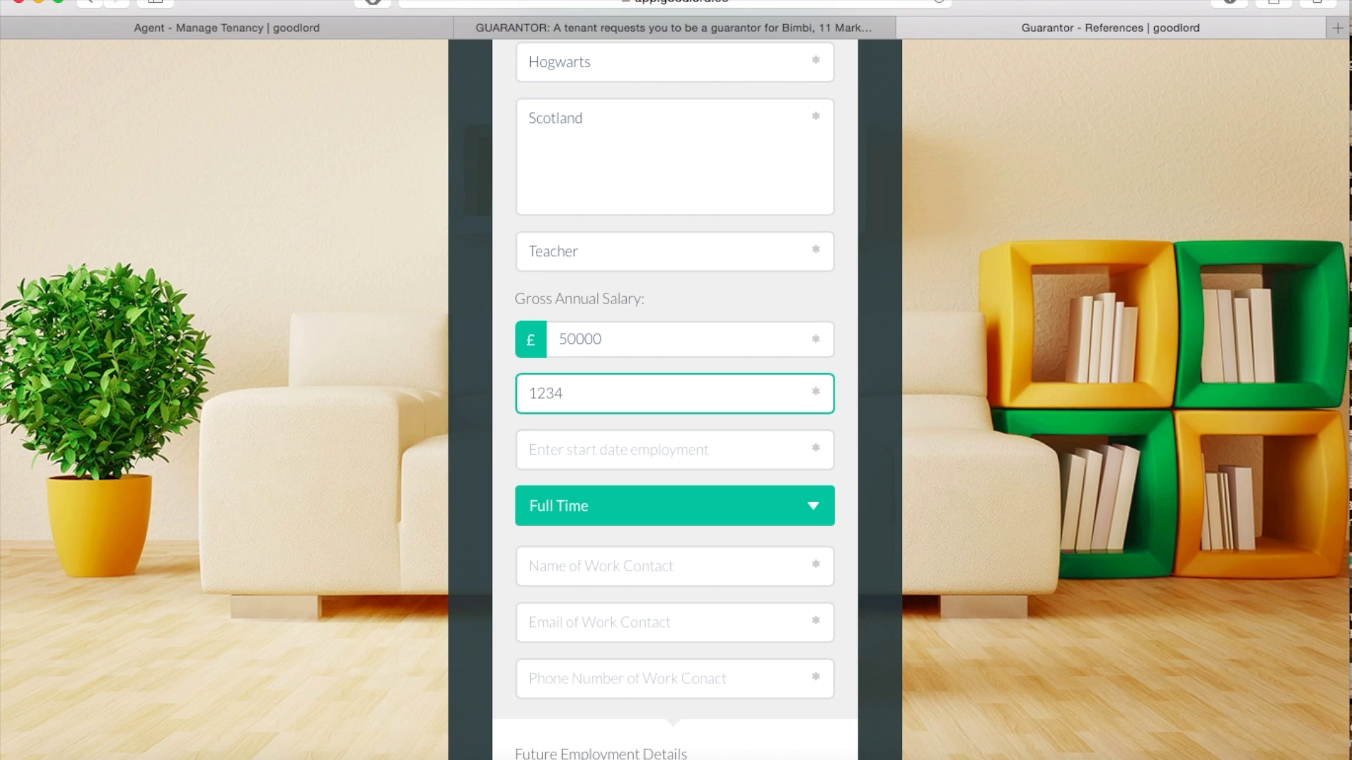
Set the employment start date to 12 February 2003 in the calendar.
click(648, 450)
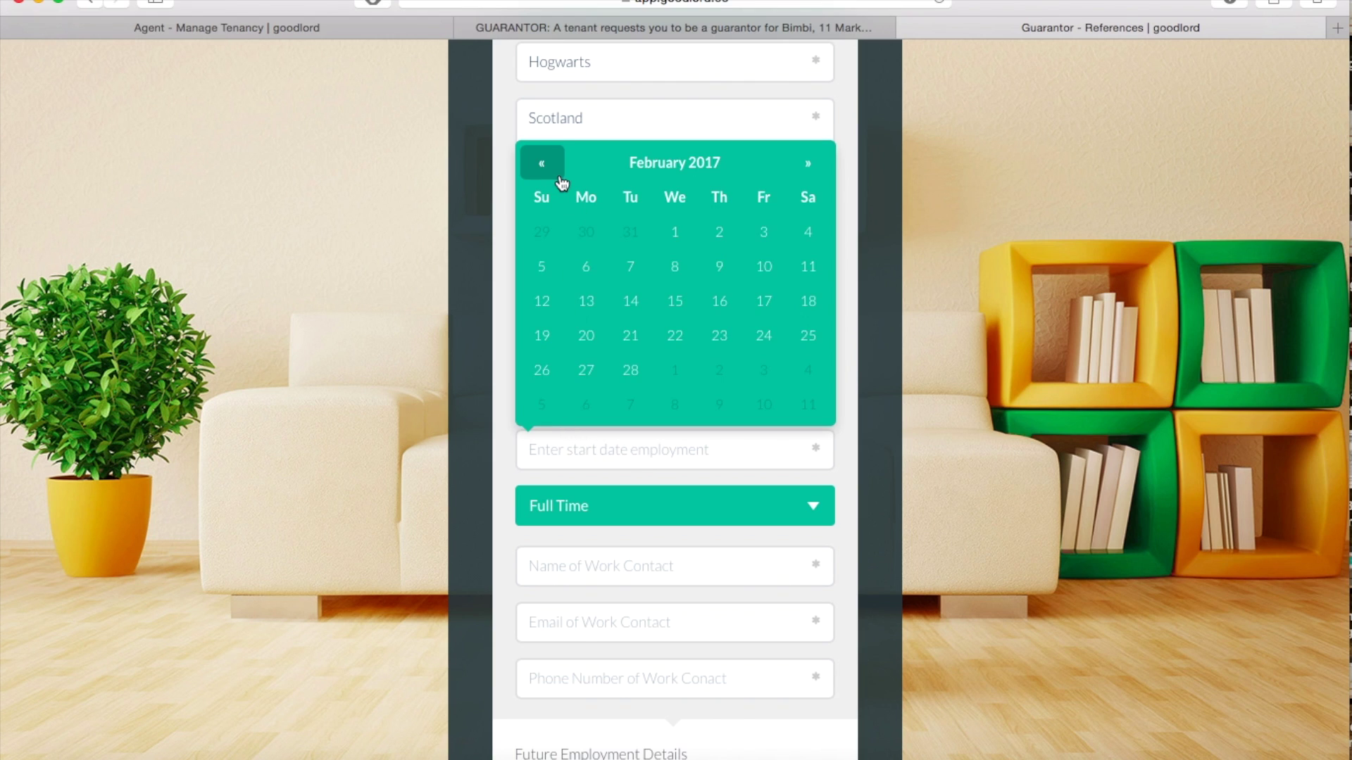
click(540, 168)
click(540, 167)
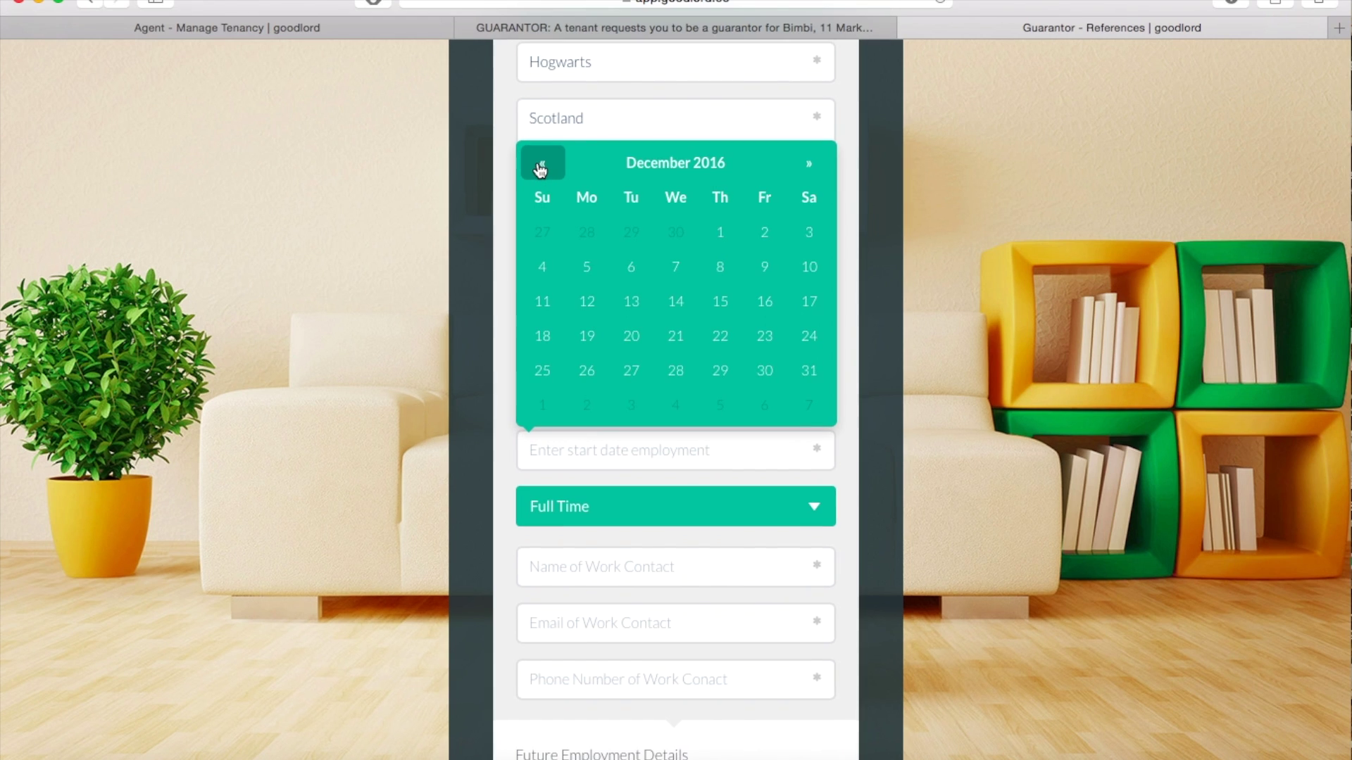
click(645, 165)
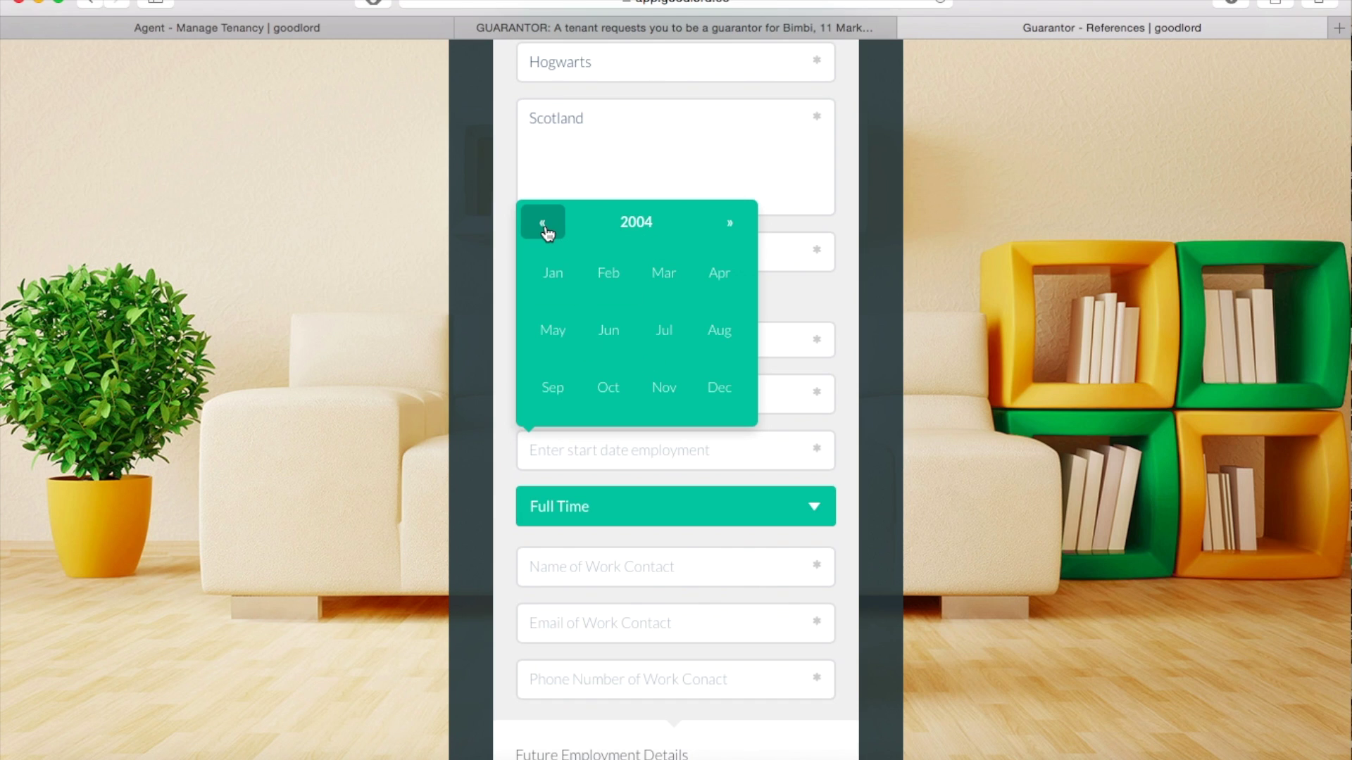
click(611, 278)
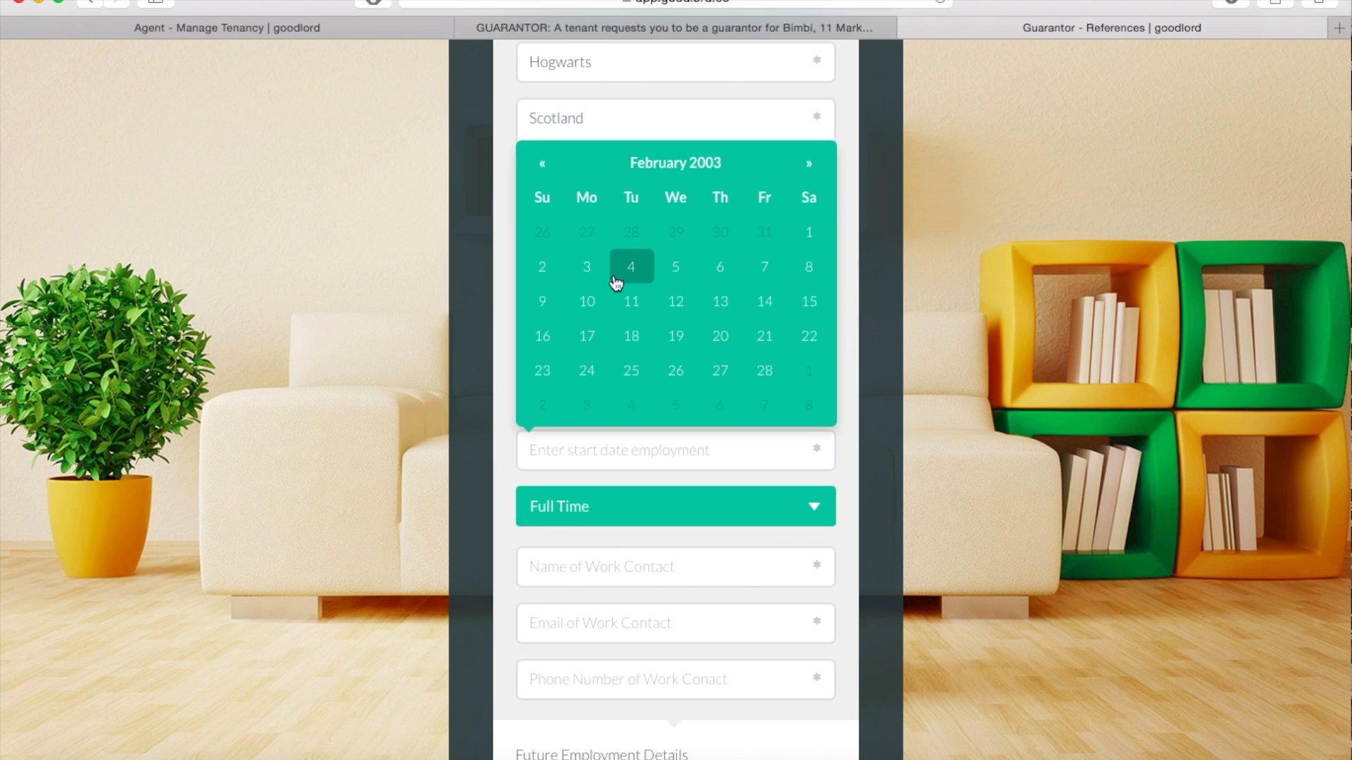
click(672, 304)
scroll(976, 442, down, 5)
Fill in the work contact's name, e-mail address and phone number.
click(651, 289)
text(Neville Longbottom)
key(Tab)
text(nl@gmail.cooo)
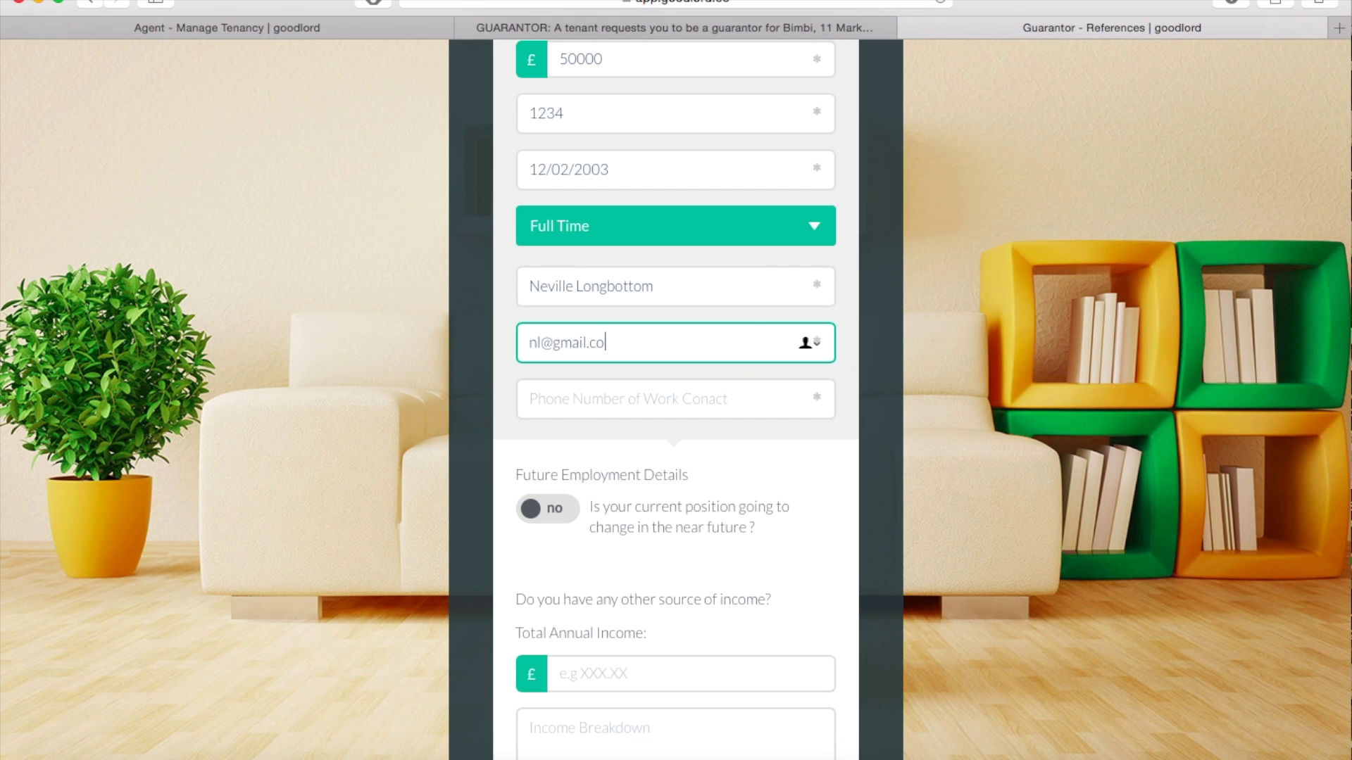
click(622, 397)
text(1234567890)
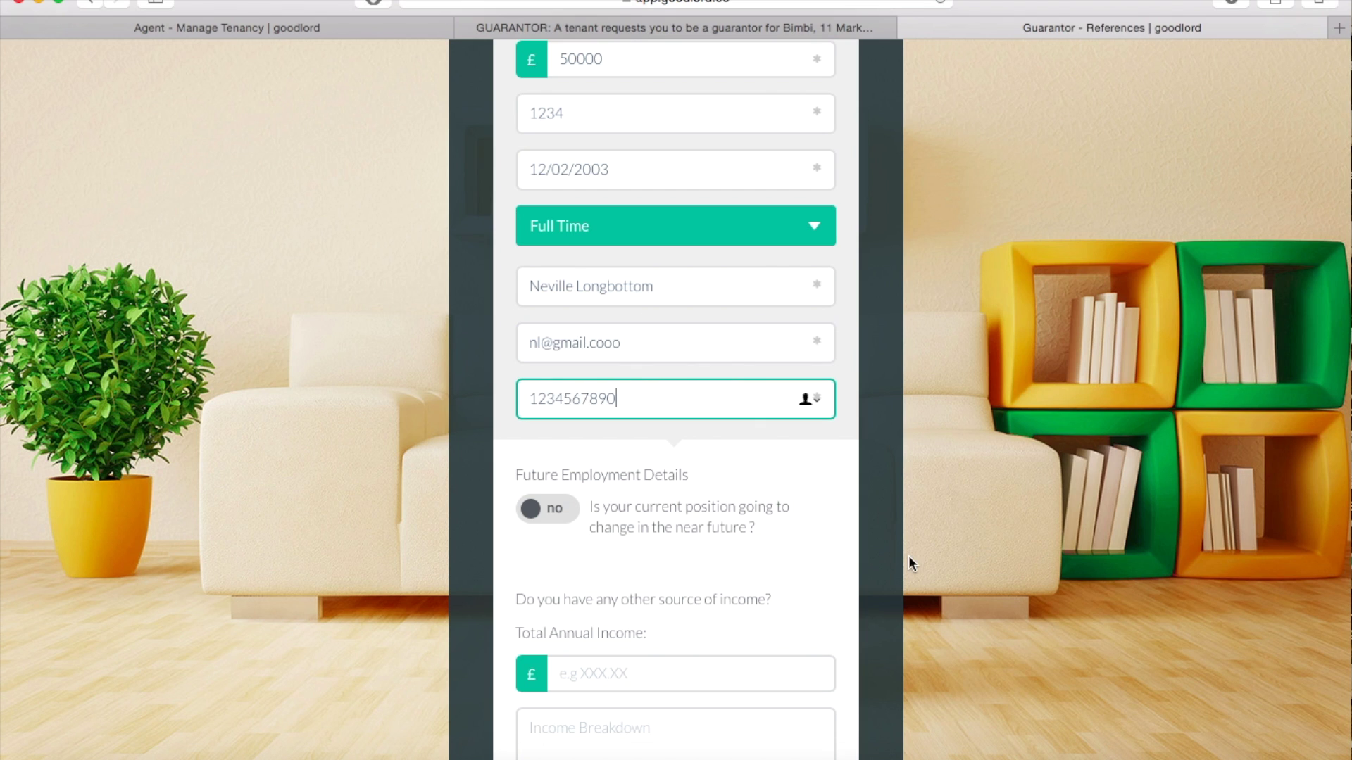
scroll(909, 556, down, 5)
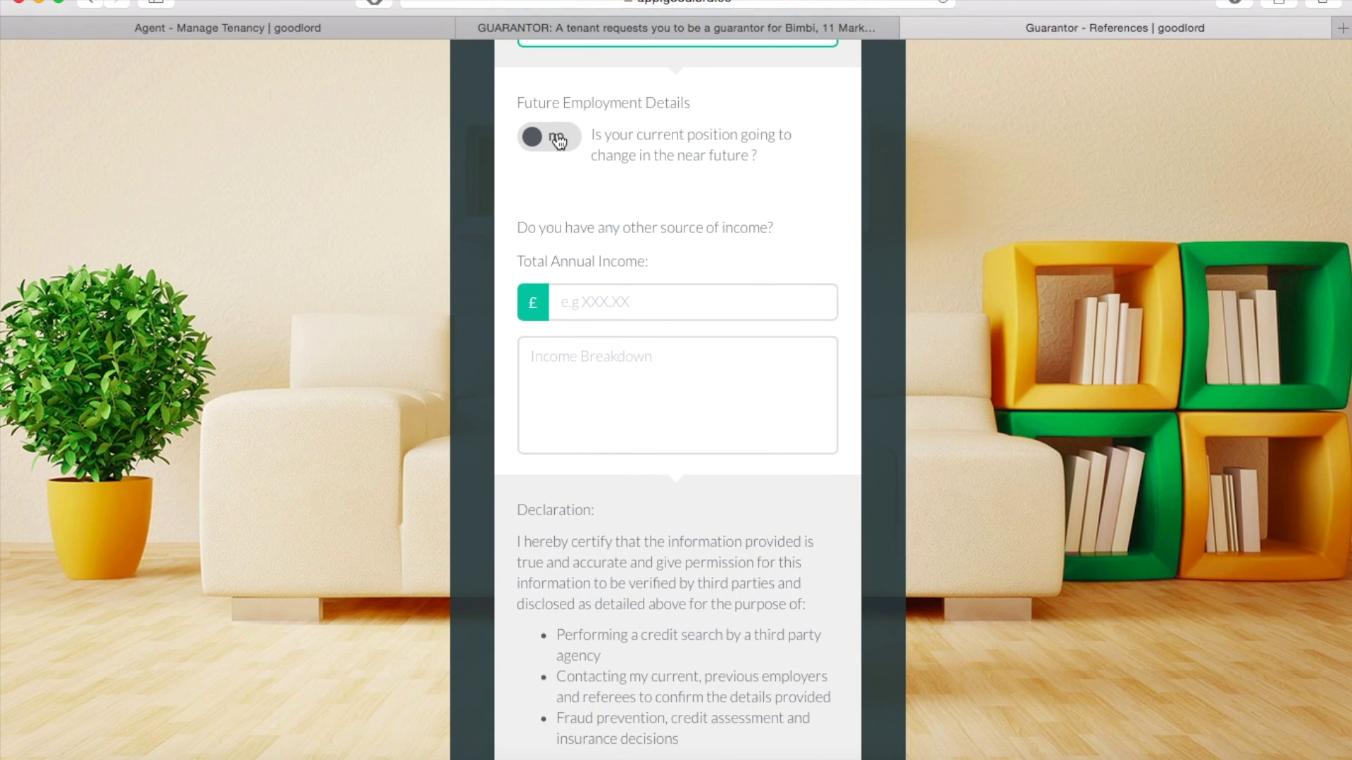
Indicate the position will change to Retired, starting 01/03/2017.
click(557, 139)
click(631, 239)
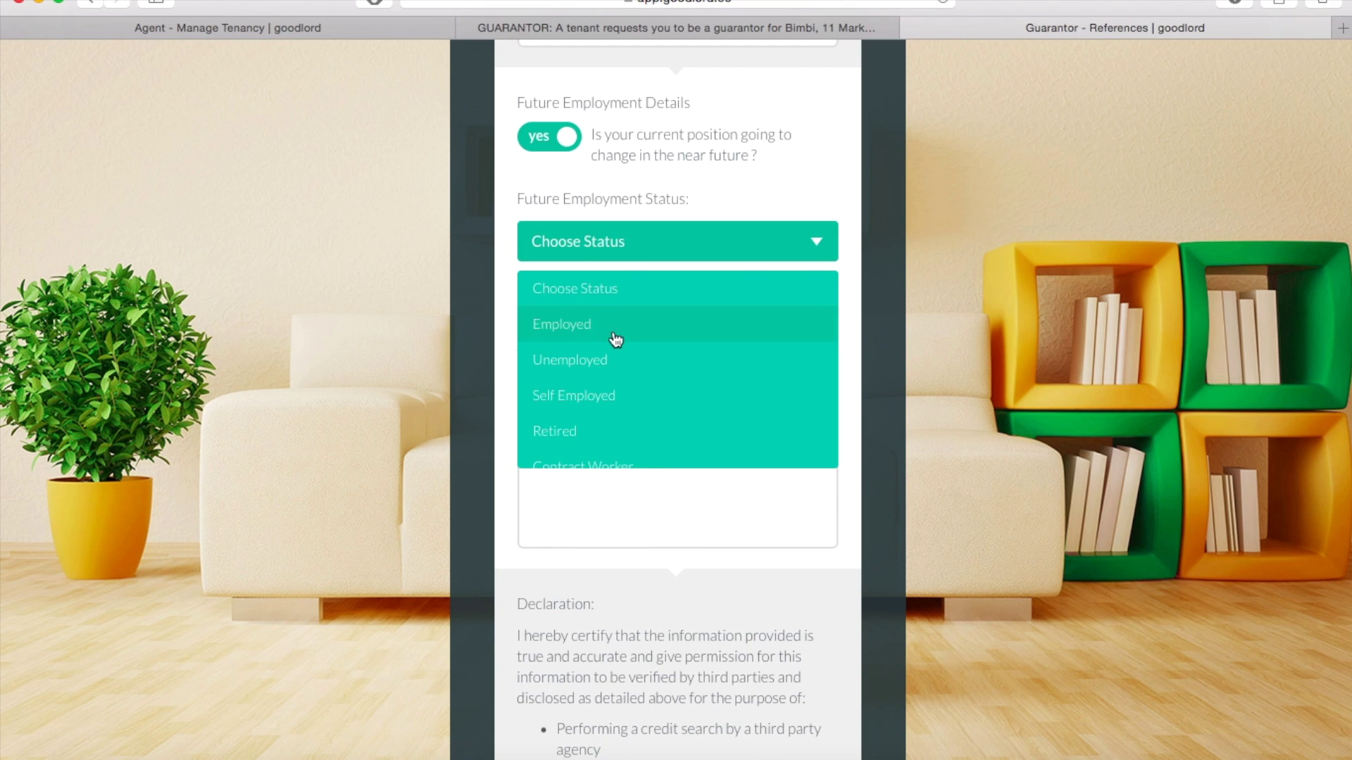
scroll(627, 395, down, 3)
scroll(633, 395, up, 2)
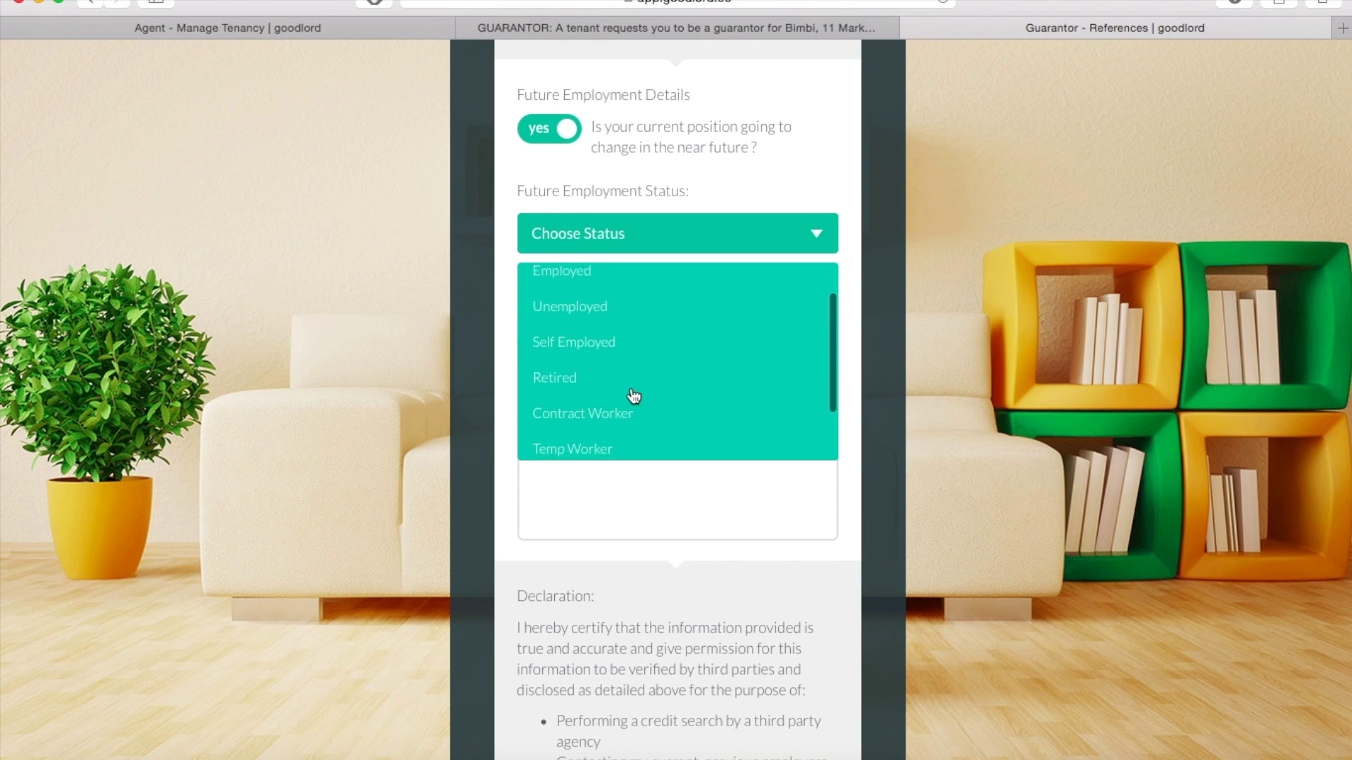
click(581, 381)
scroll(953, 419, down, 2)
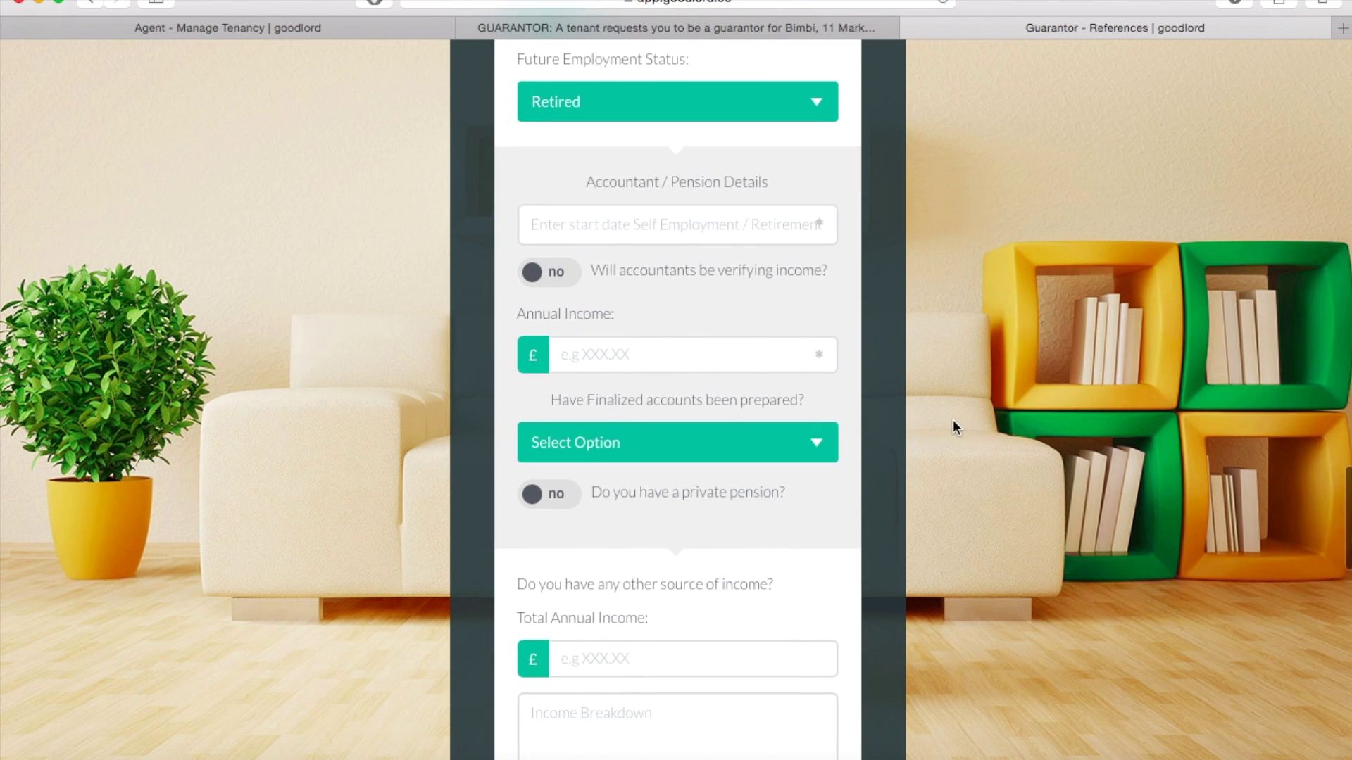
click(652, 230)
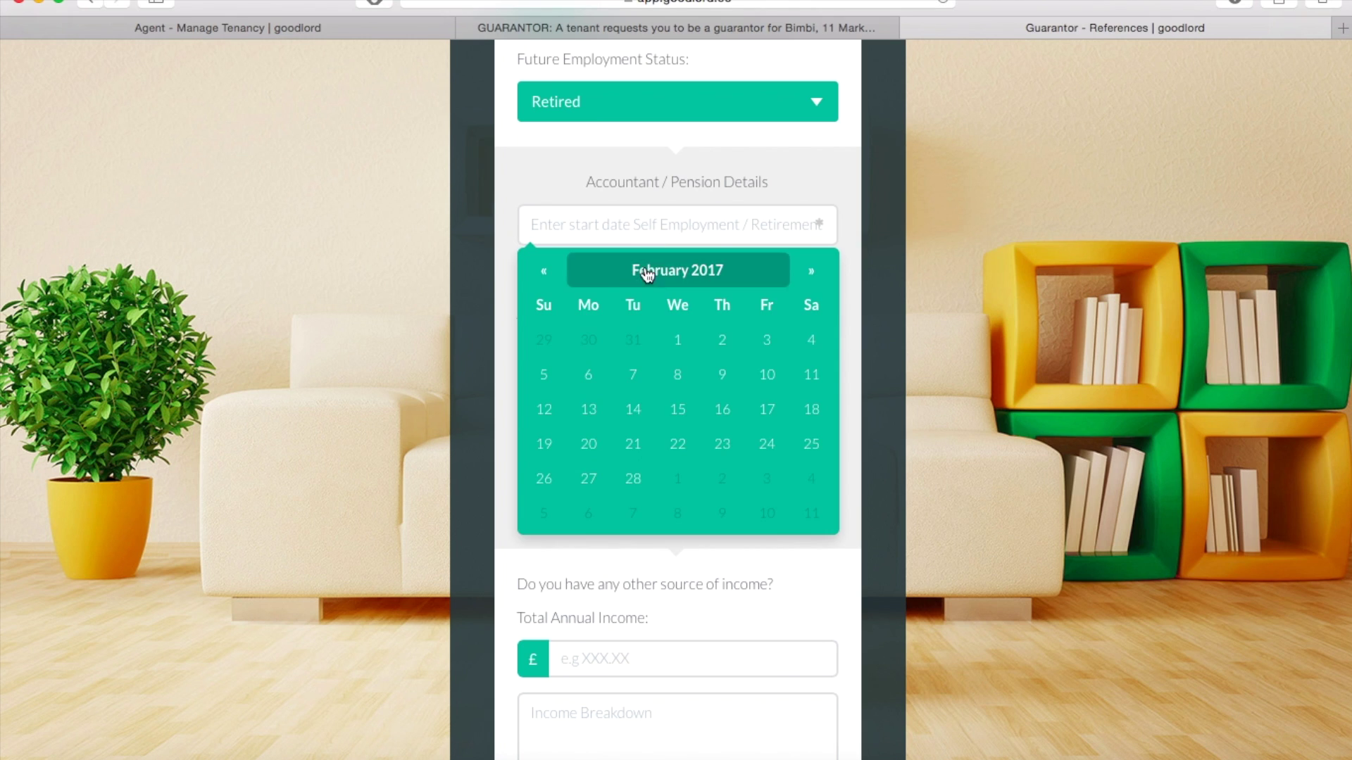
click(541, 276)
click(541, 277)
click(811, 271)
click(811, 271)
click(812, 271)
click(677, 340)
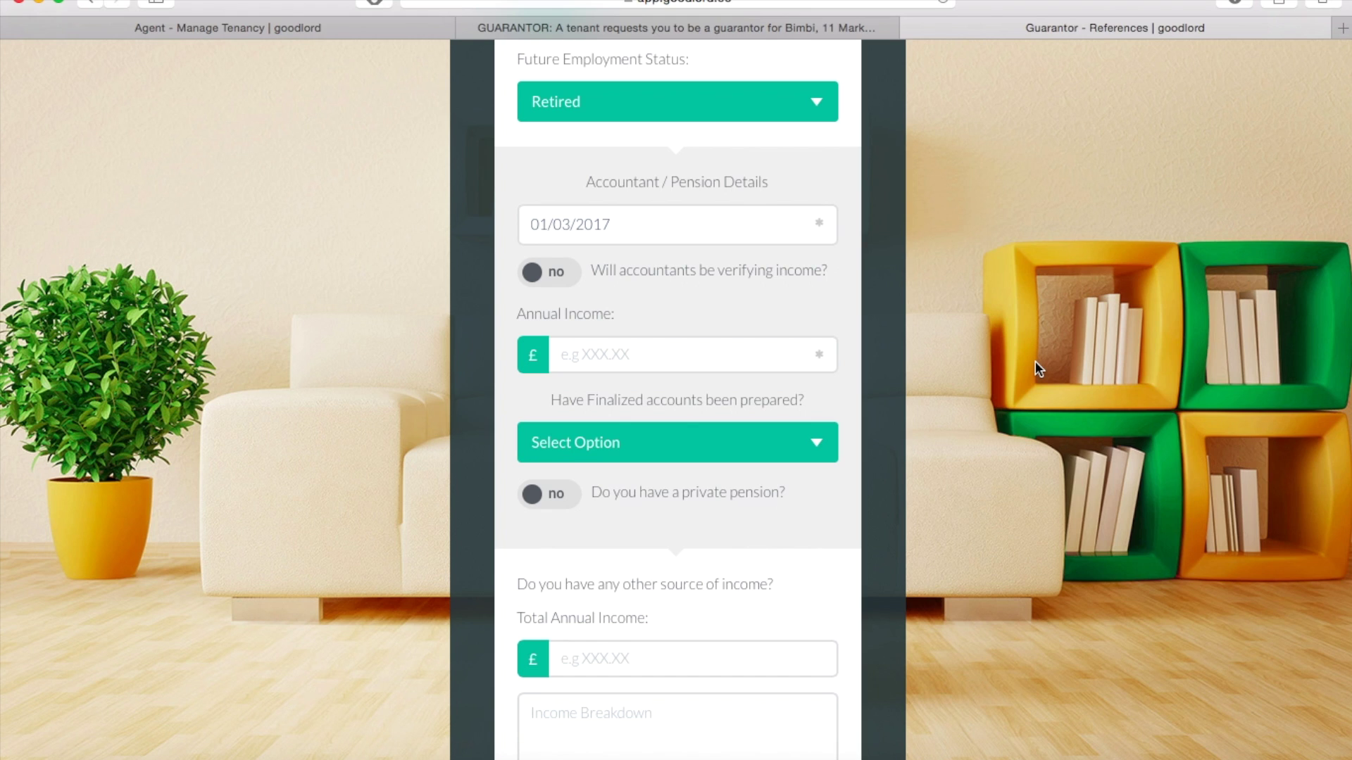
Confirm accountants will verify the income and begin entering the annual income.
click(555, 280)
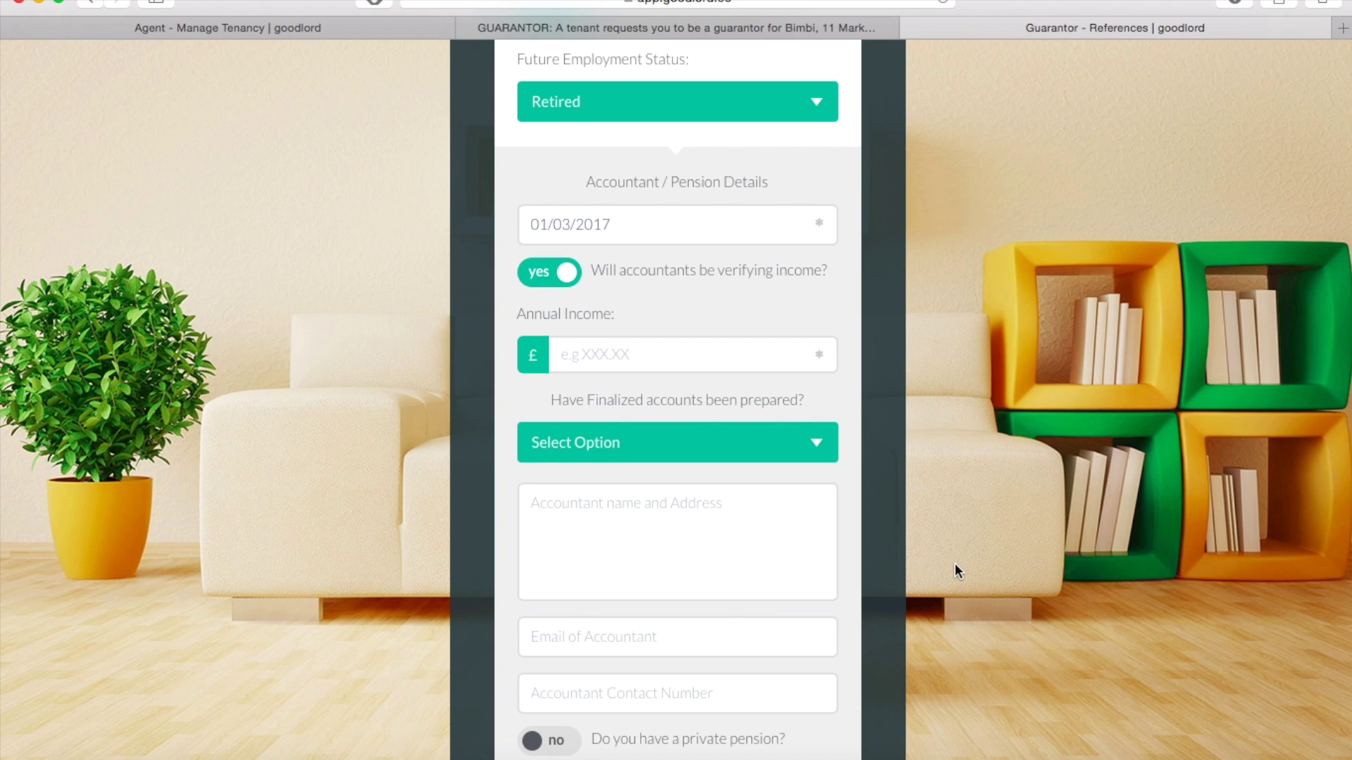
scroll(954, 563, down, 1)
click(642, 300)
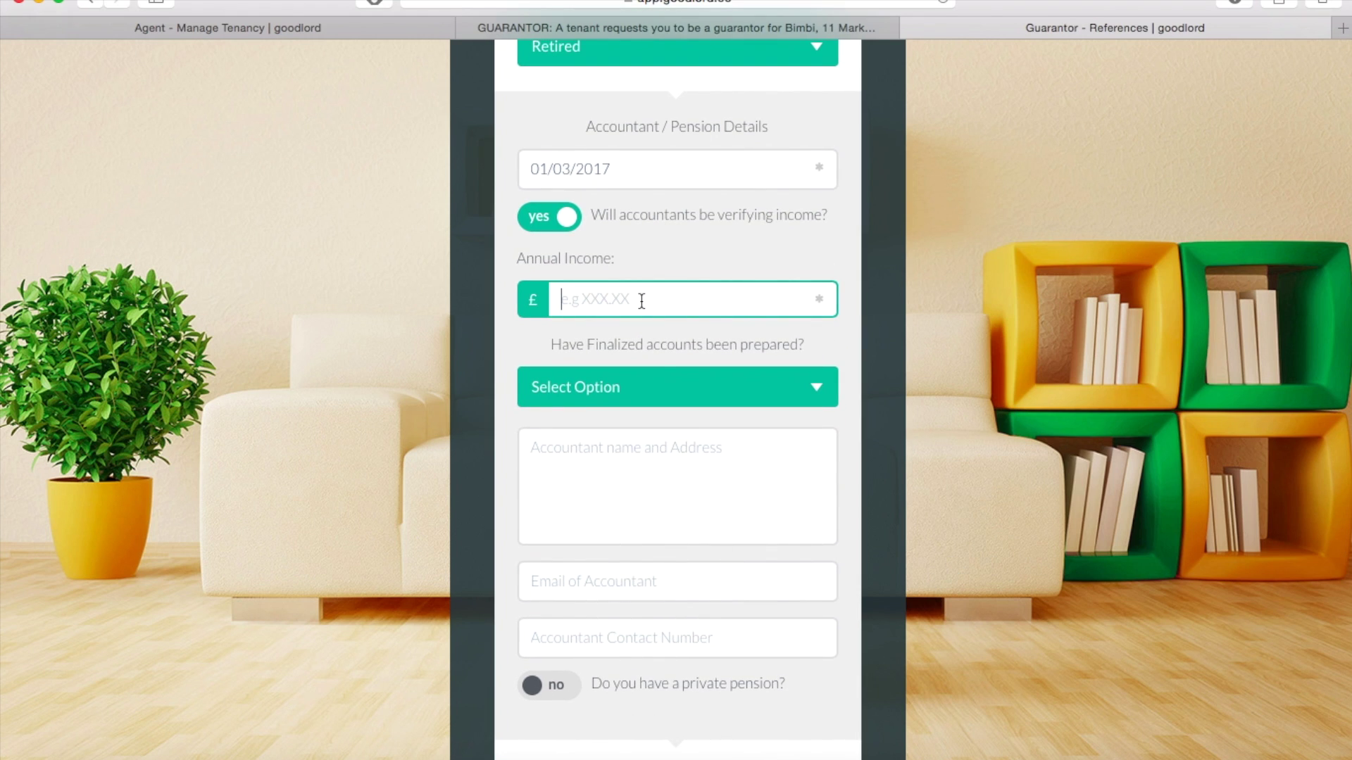
text(70000)
Answer No for finalized accounts and enter the accountant's name, e-mail and contact number.
click(816, 391)
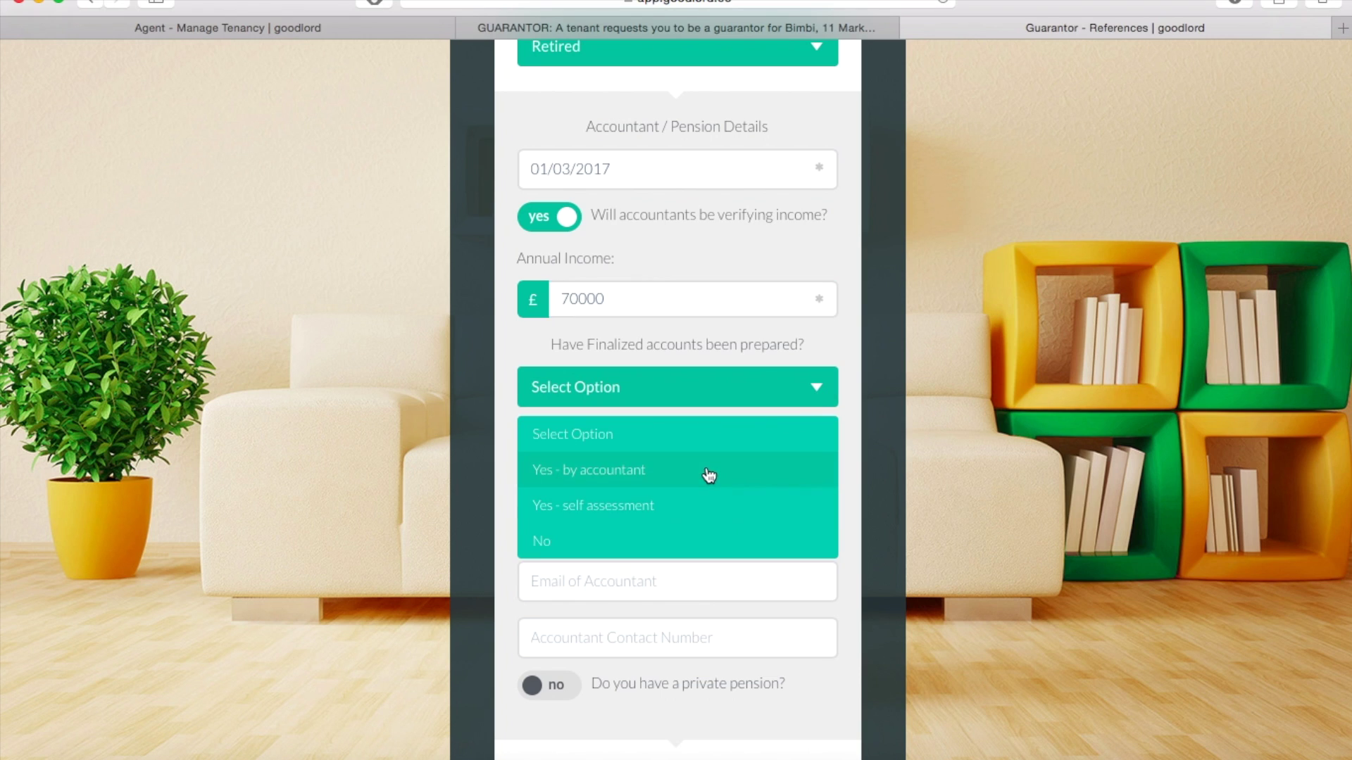
click(733, 541)
click(697, 462)
text(Fred Weasley)
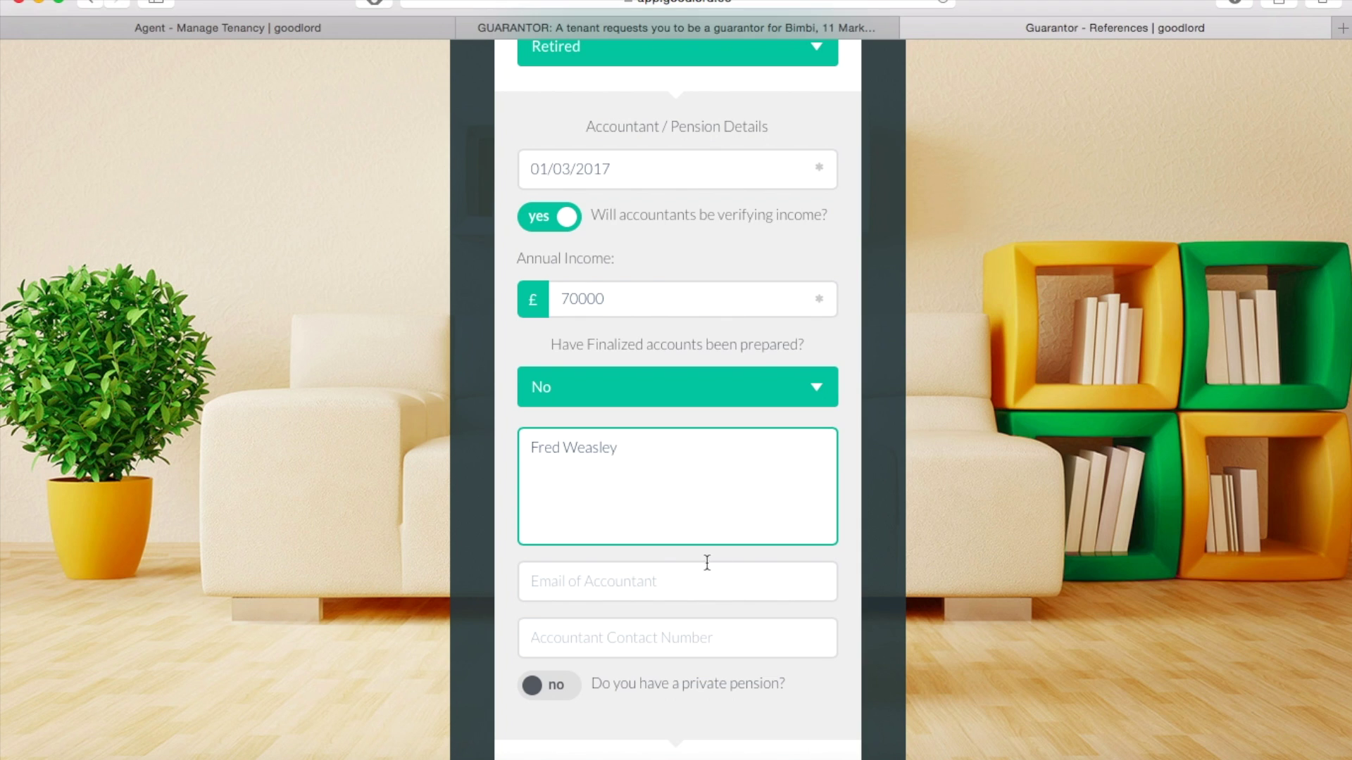
click(703, 579)
text(fw)
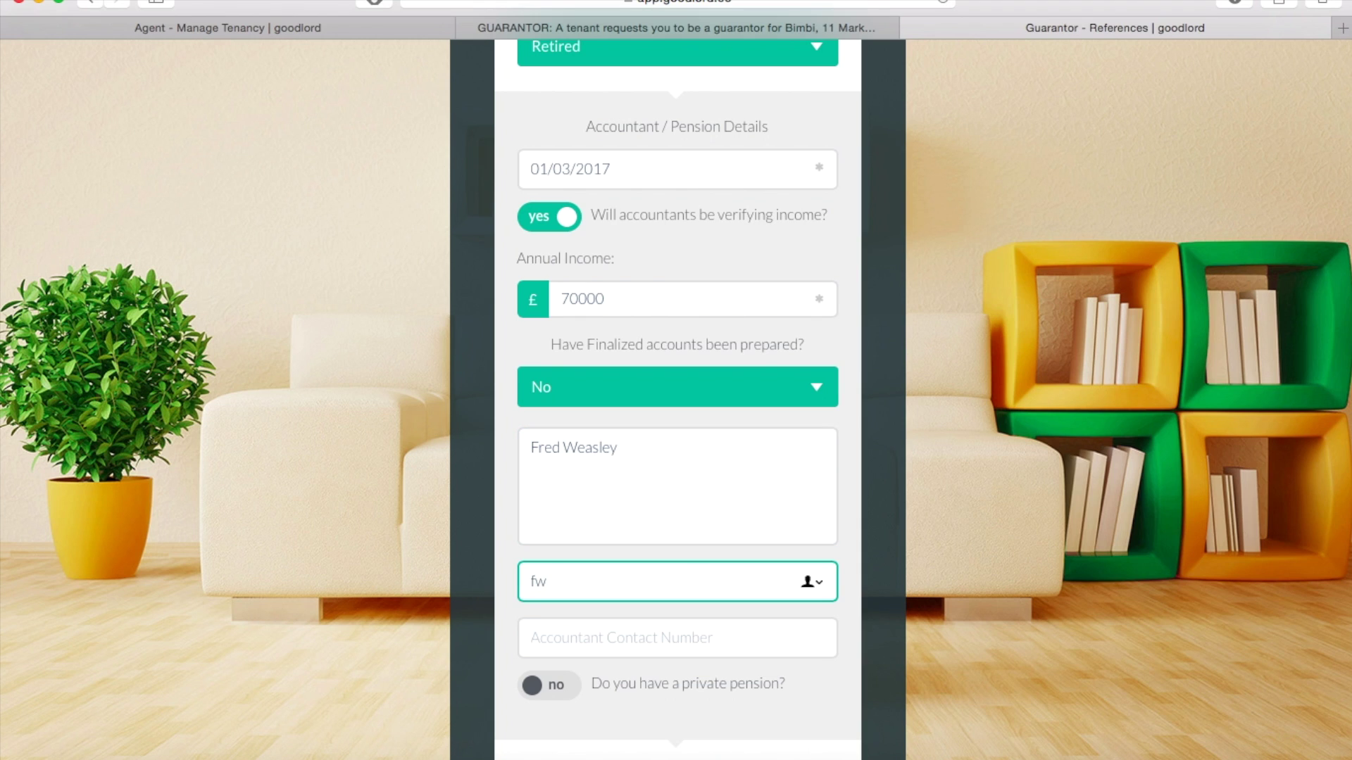
text(@gmail.cooo)
click(700, 641)
text(123456789)
scroll(919, 639, down, 5)
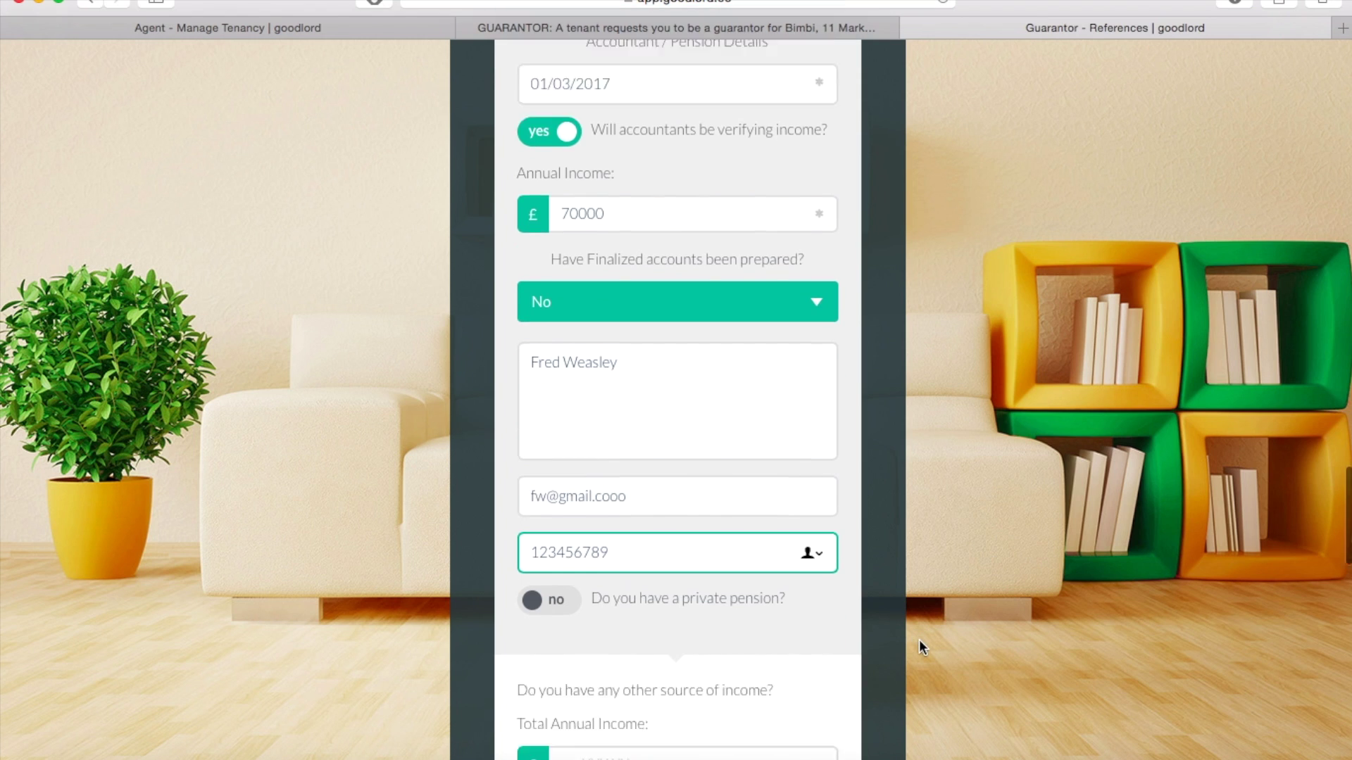
Leave the private pension answer at no and scroll down past the Declaration to the signature panel.
click(549, 372)
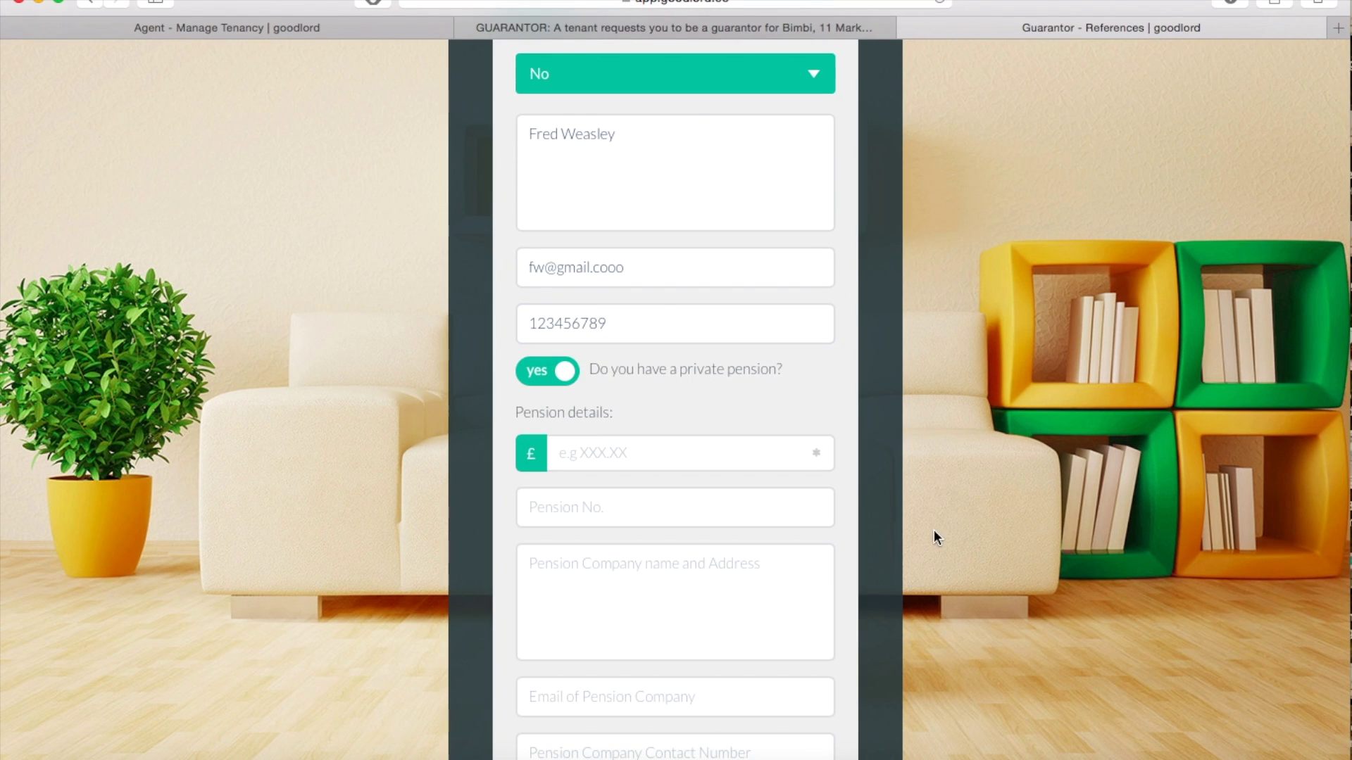
scroll(934, 528, down, 4)
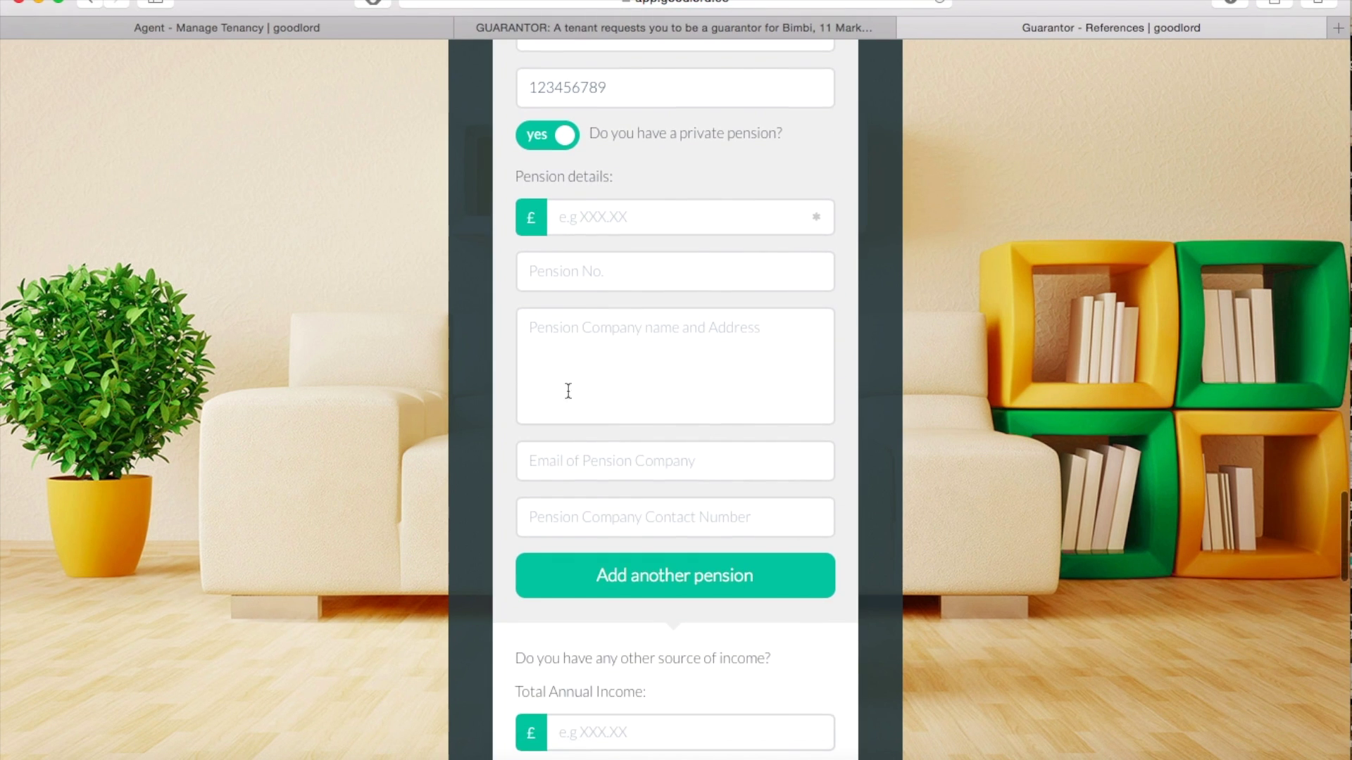
click(538, 133)
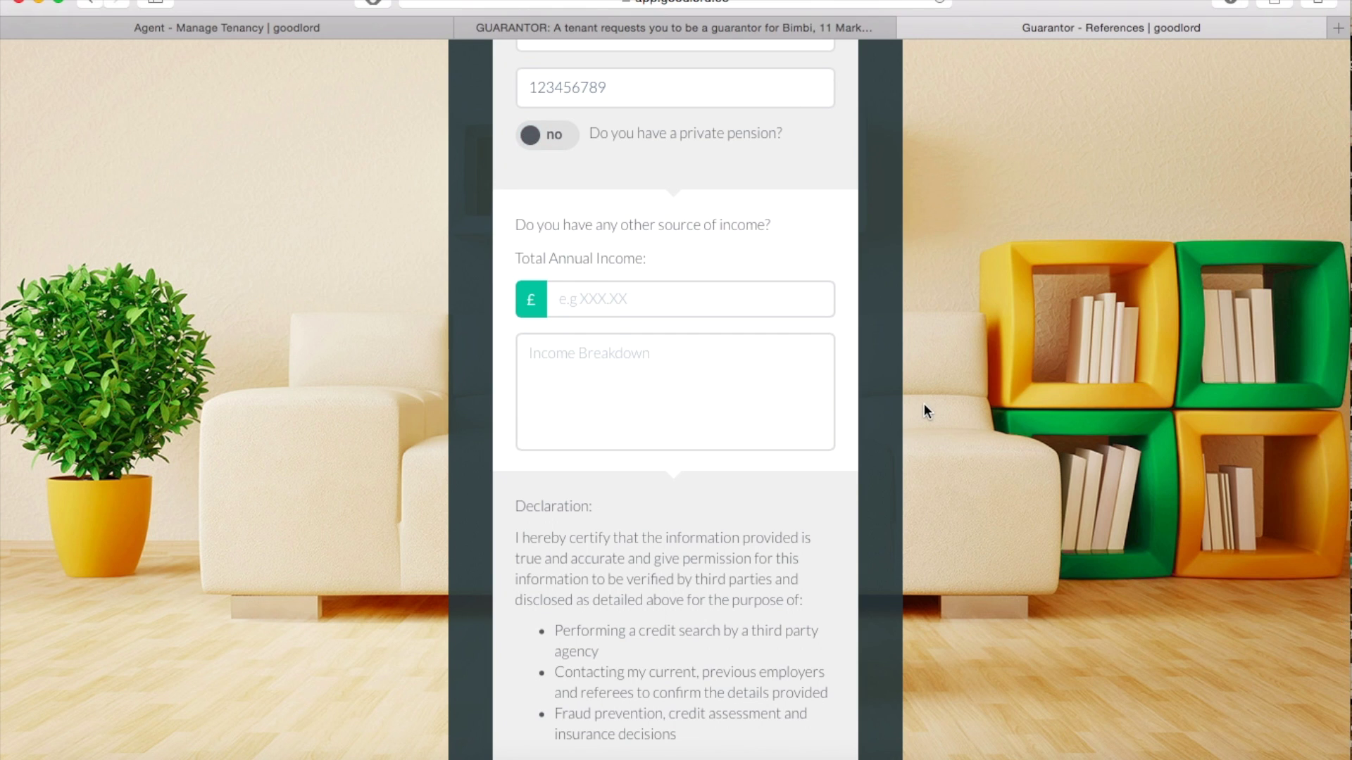
scroll(924, 403, down, 3)
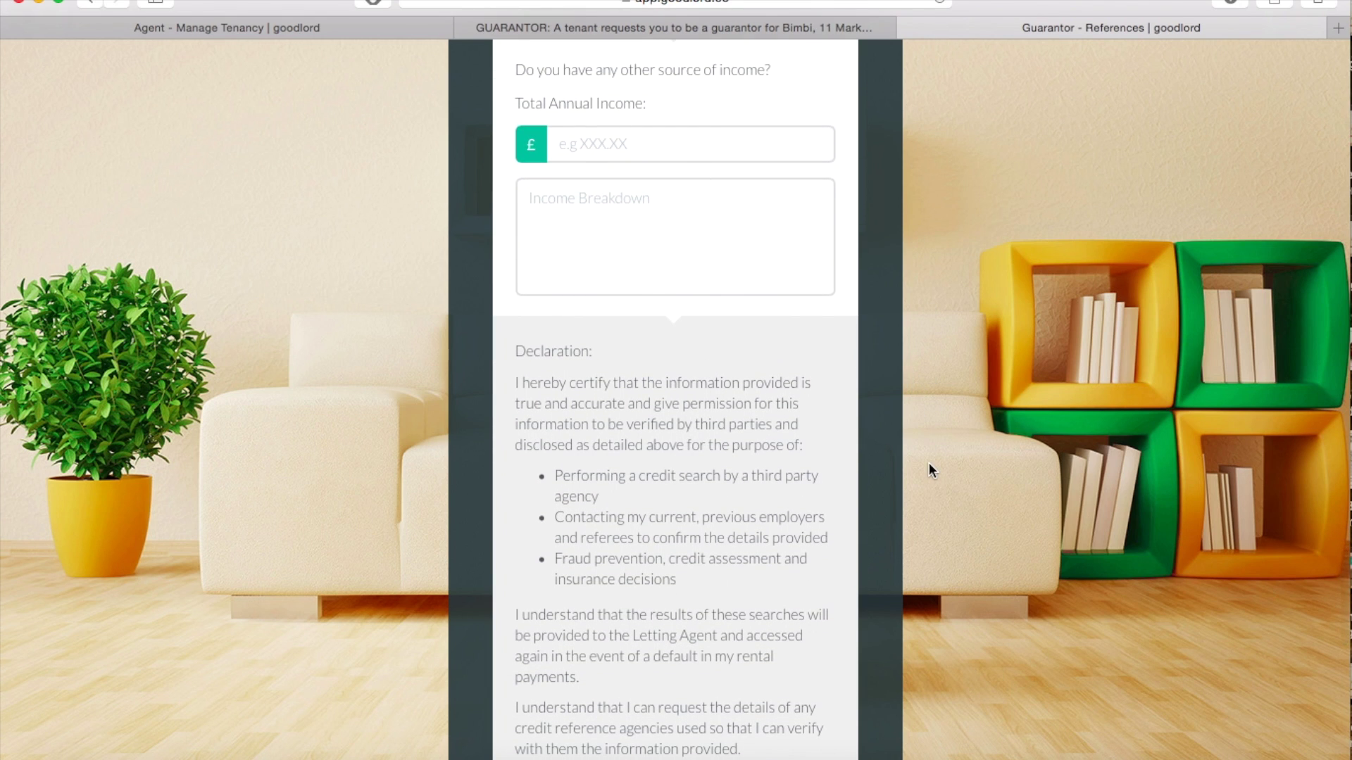
scroll(928, 463, down, 10)
scroll(931, 463, down, 2)
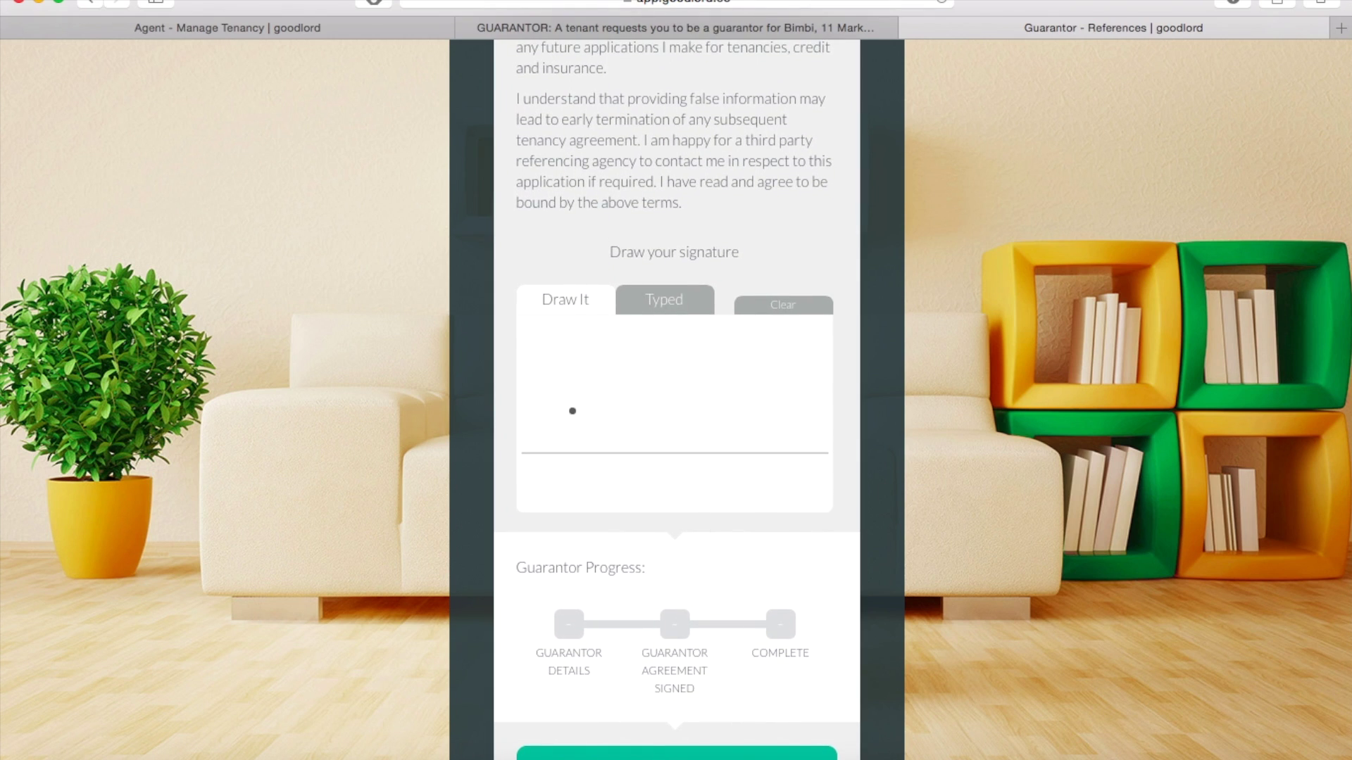
Draw a trial handwritten signature on the pad, then clear it.
drag(566, 371, 544, 459)
mouse_move(544, 378)
mouse_down()
mouse_move(598, 348)
mouse_move(563, 414)
mouse_move(628, 457)
mouse_up()
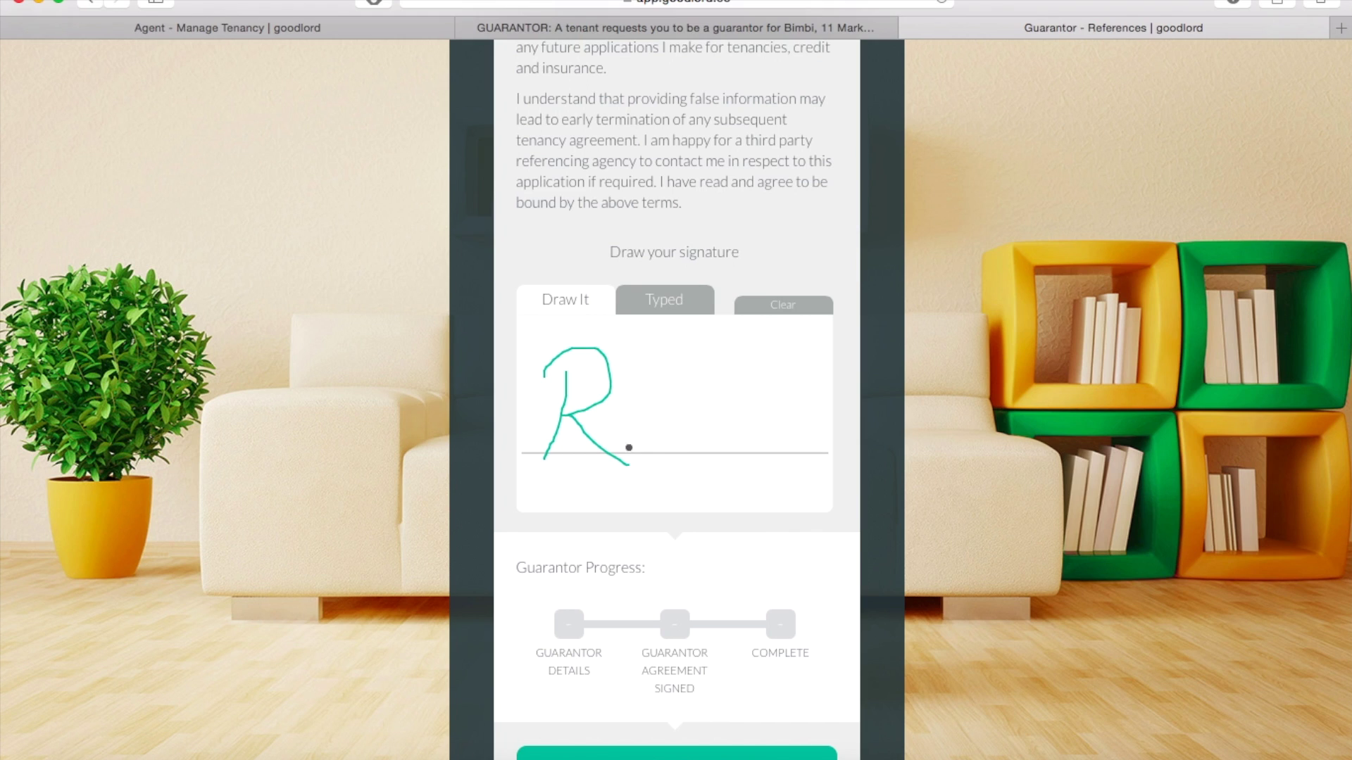
mouse_move(635, 376)
mouse_down()
mouse_move(662, 431)
mouse_move(700, 323)
mouse_up()
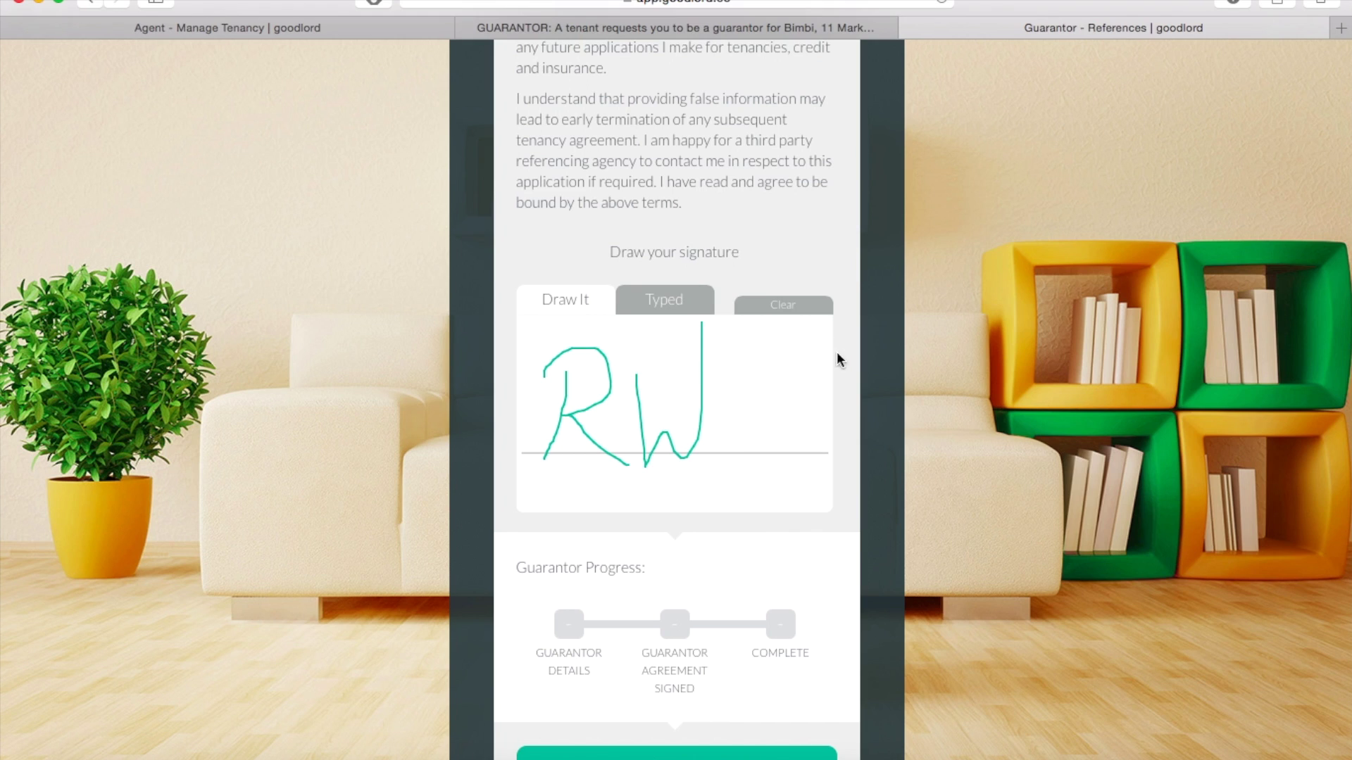
click(782, 304)
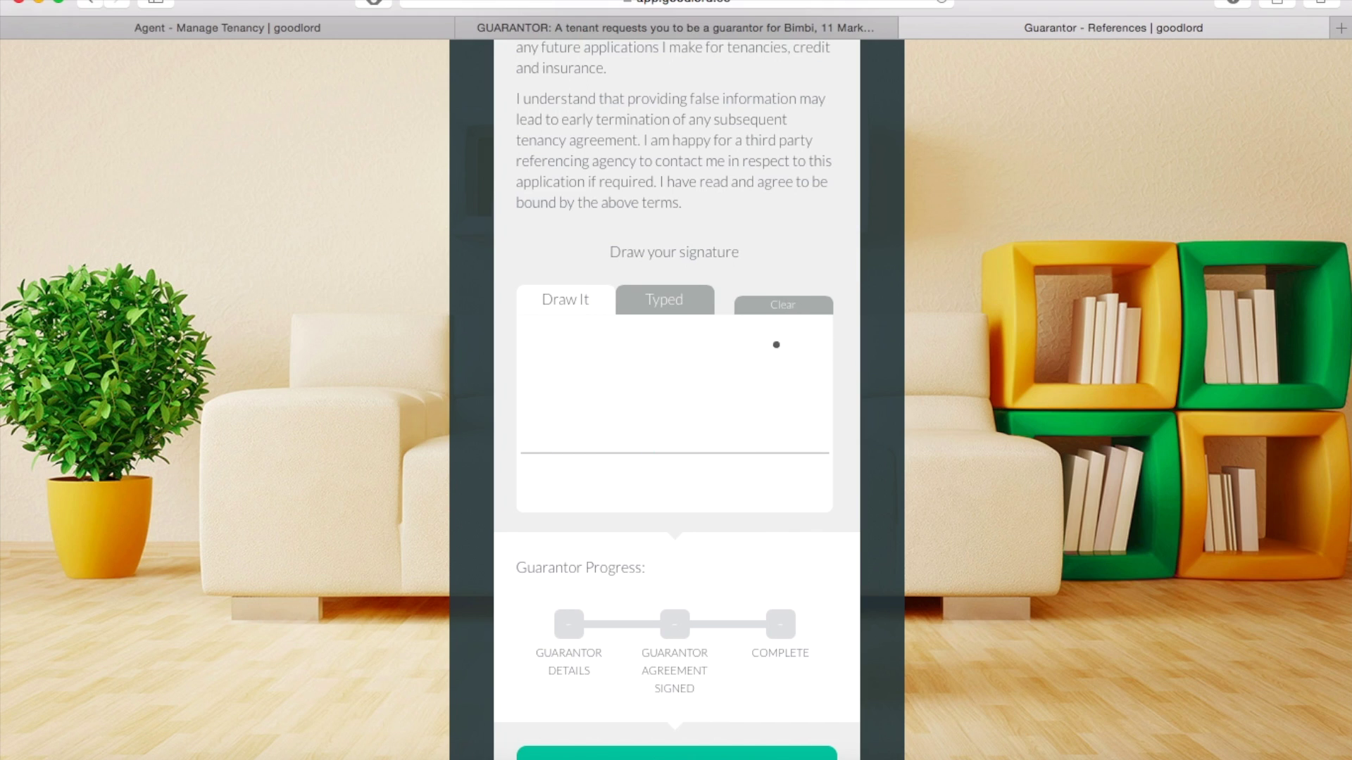
Sign with a typed signature of the guarantor's full name and submit the references form.
click(654, 304)
click(579, 299)
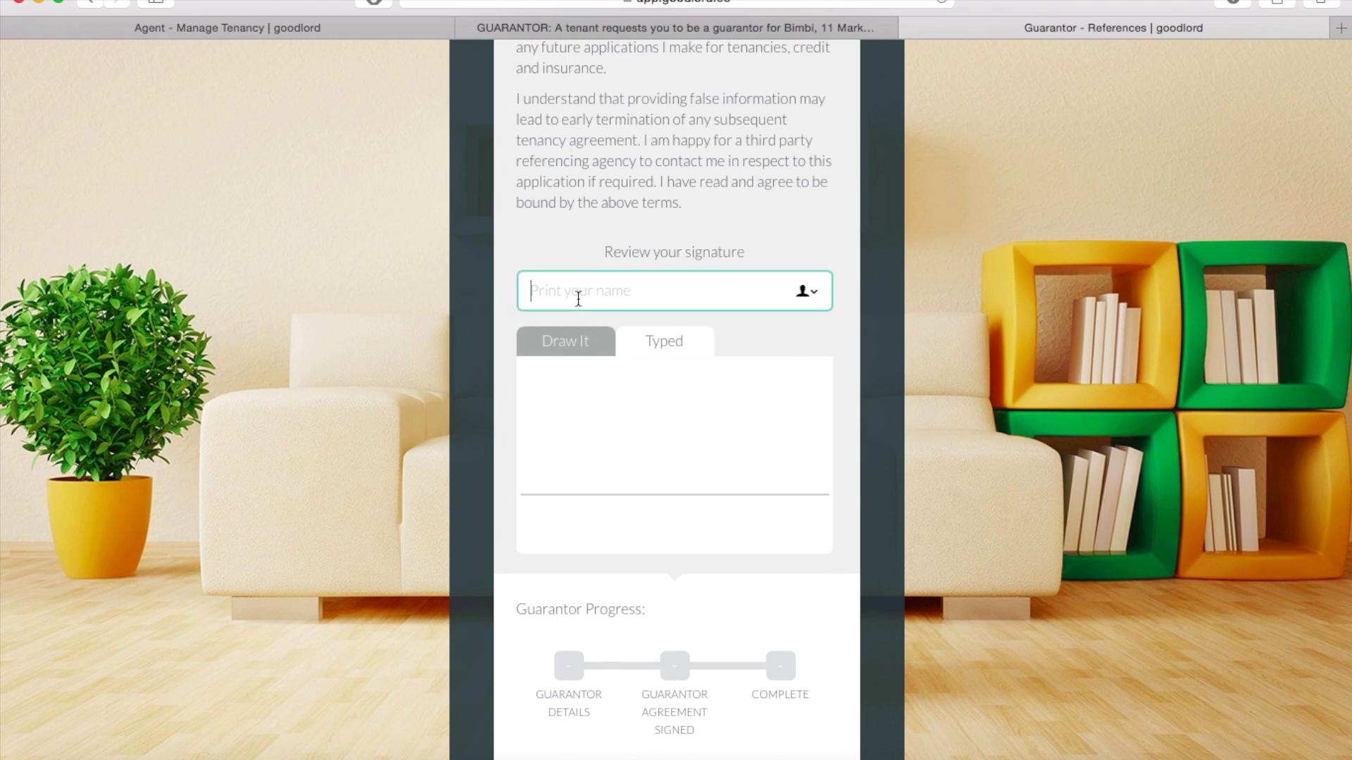
text(Rona)
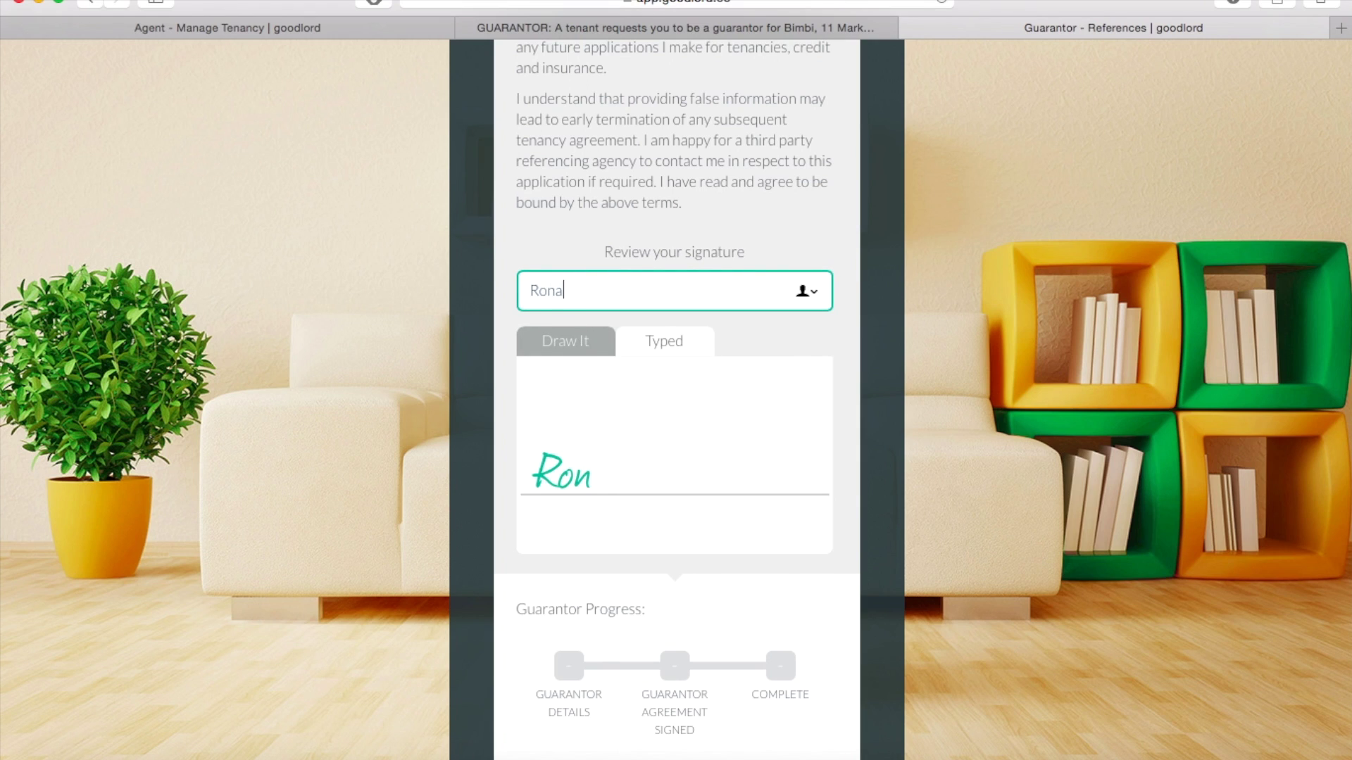
text(ld We)
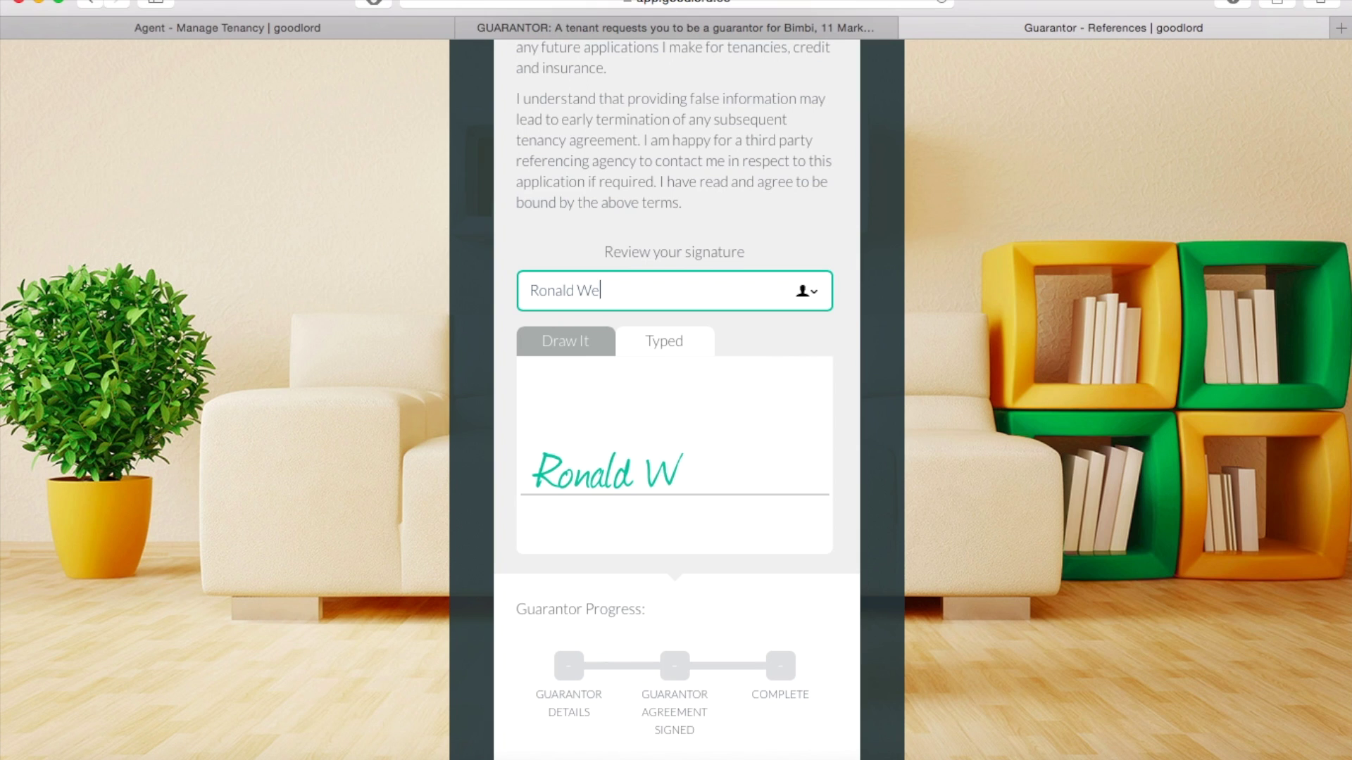
text(asley)
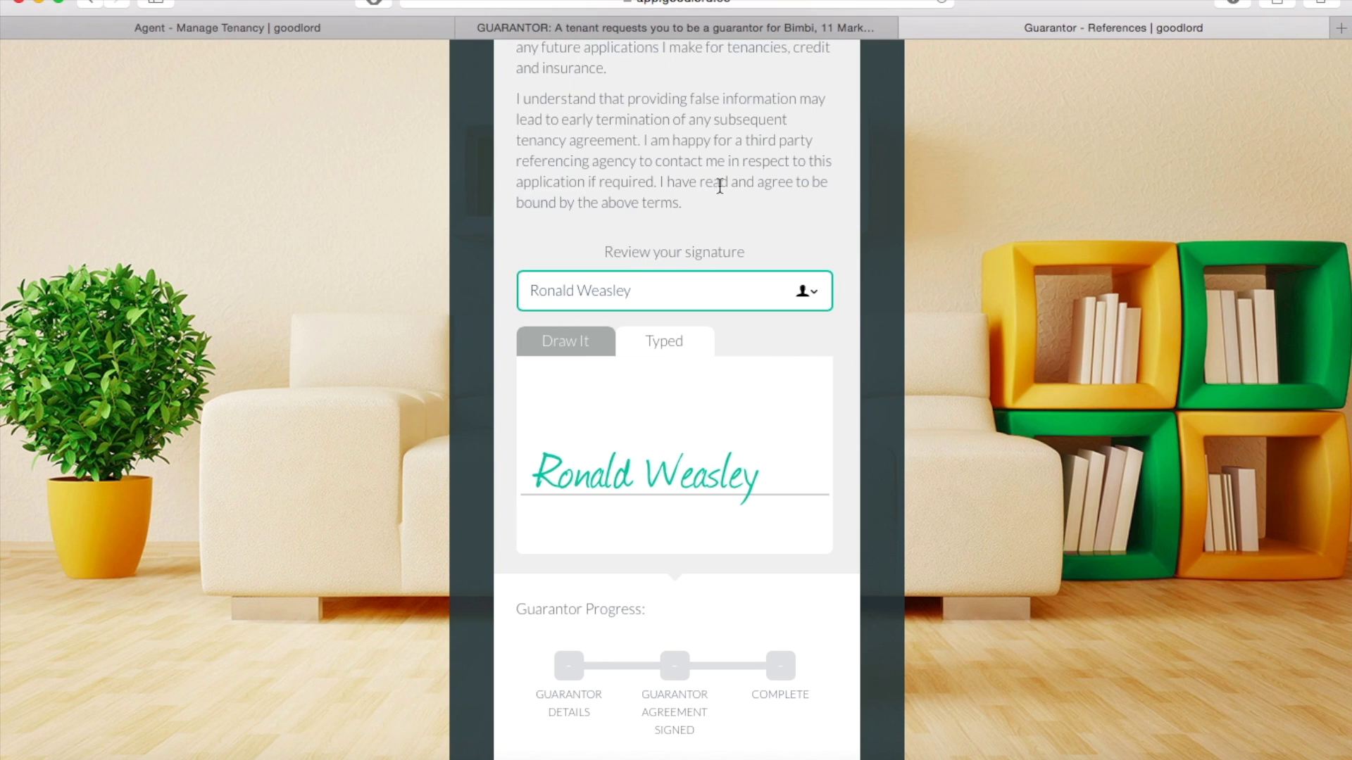
scroll(927, 486, down, 5)
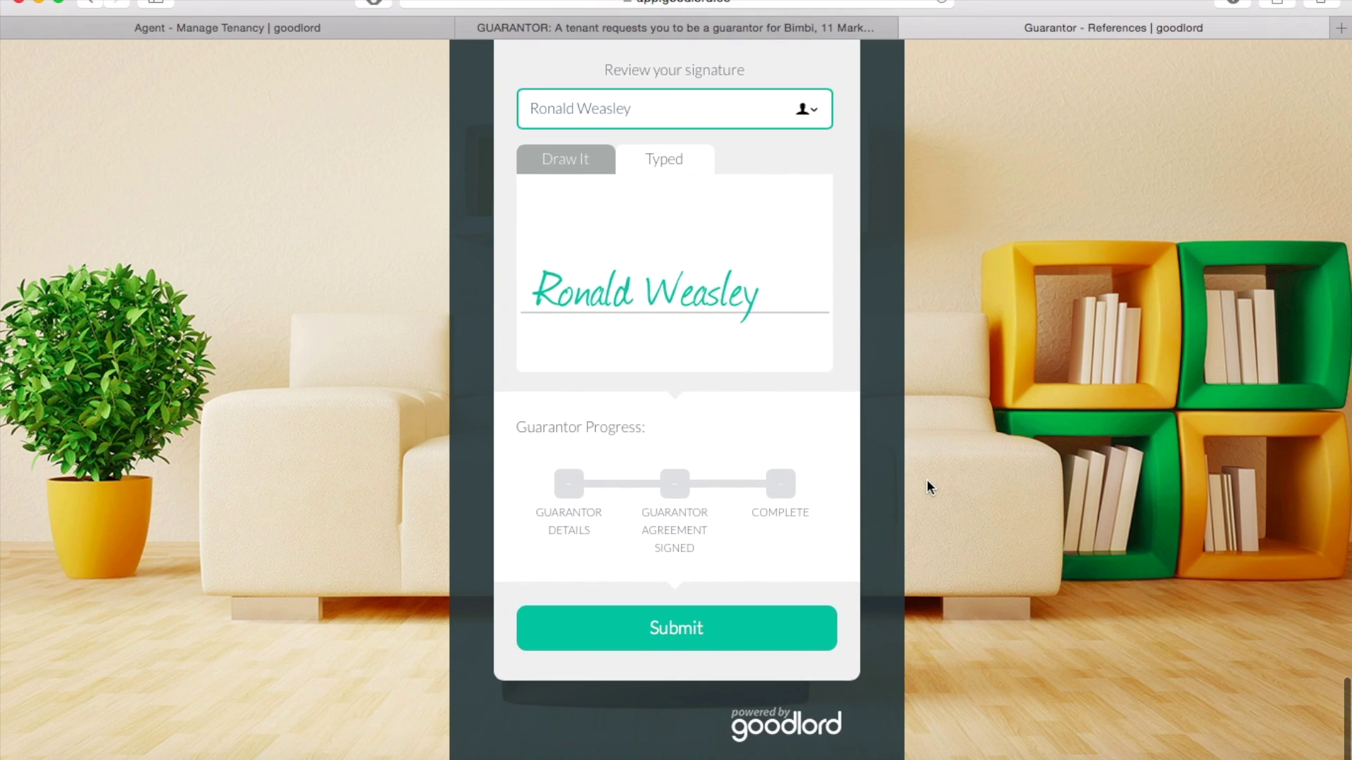
click(670, 635)
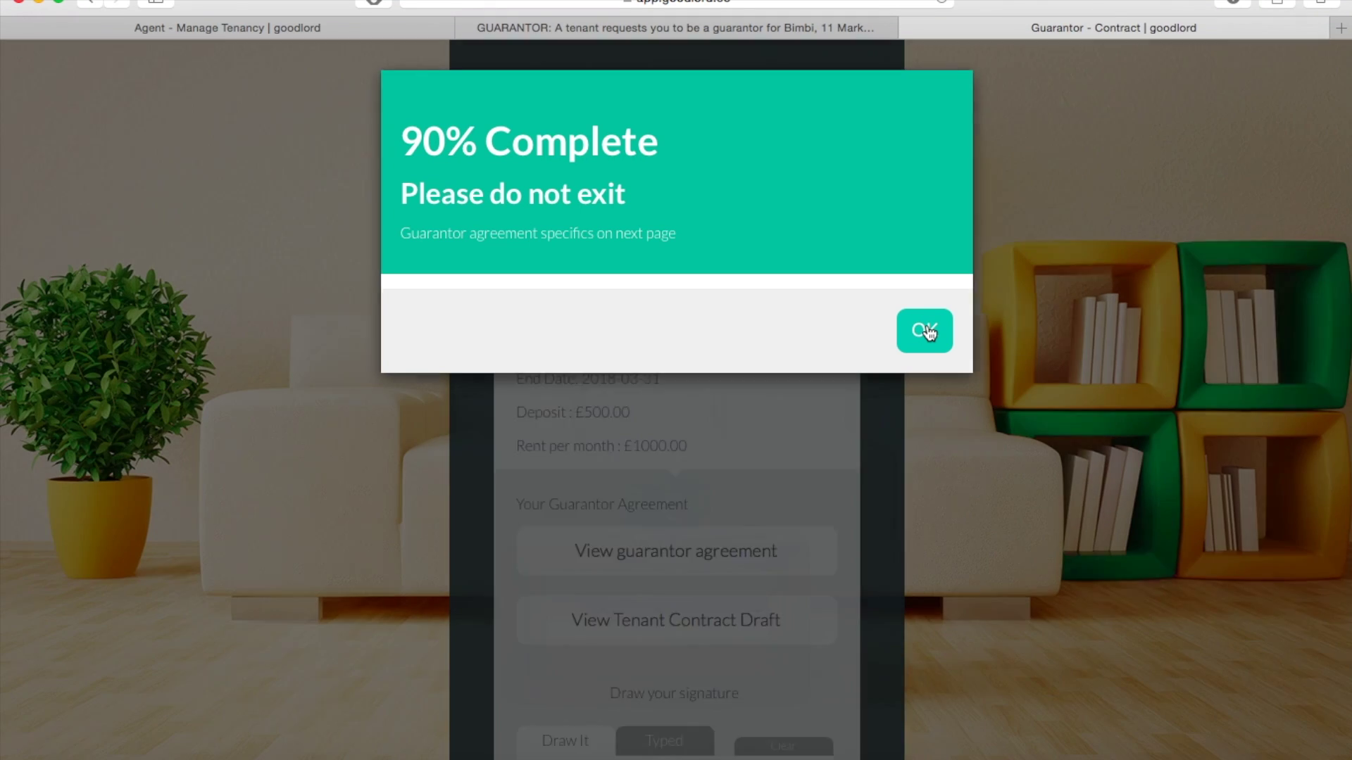
Dismiss the 90% Complete notice and open the guarantor agreement below the rent details.
click(927, 330)
scroll(1013, 421, down, 3)
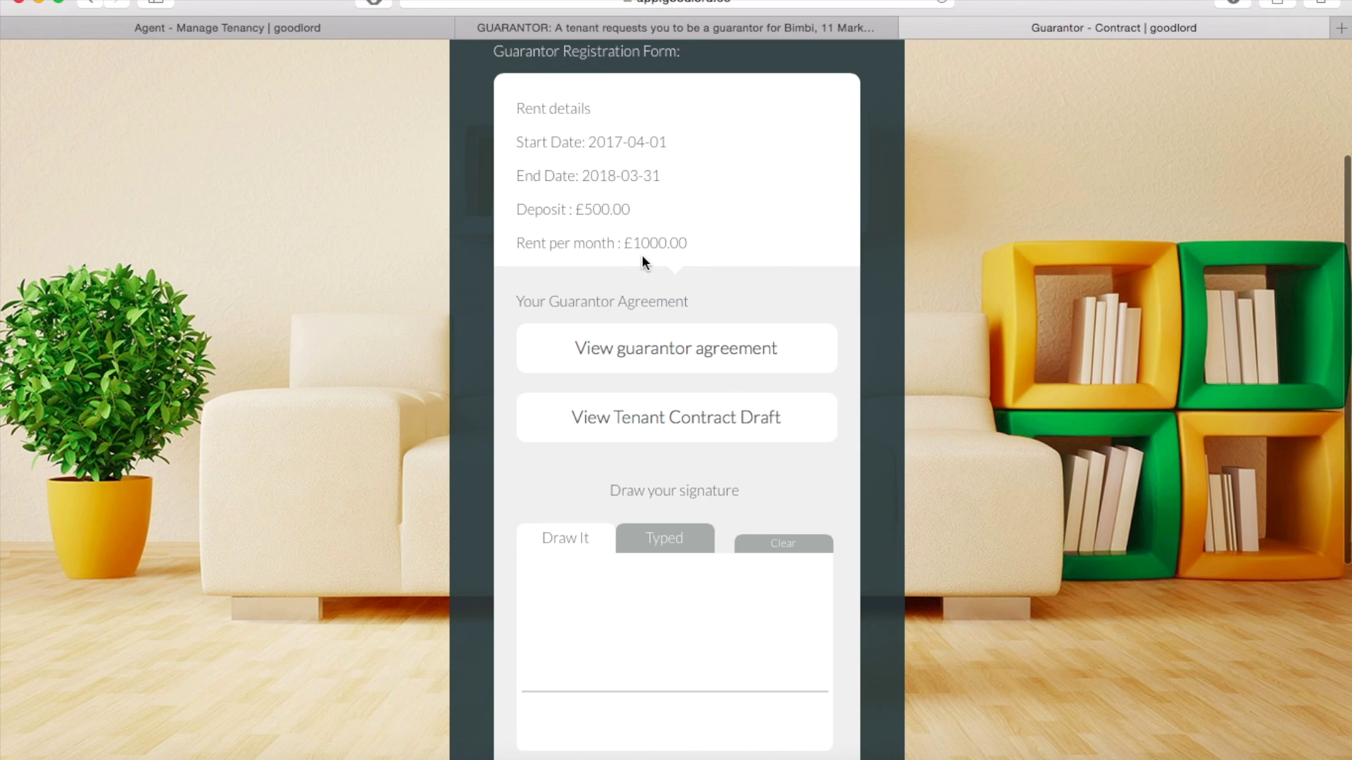
click(669, 361)
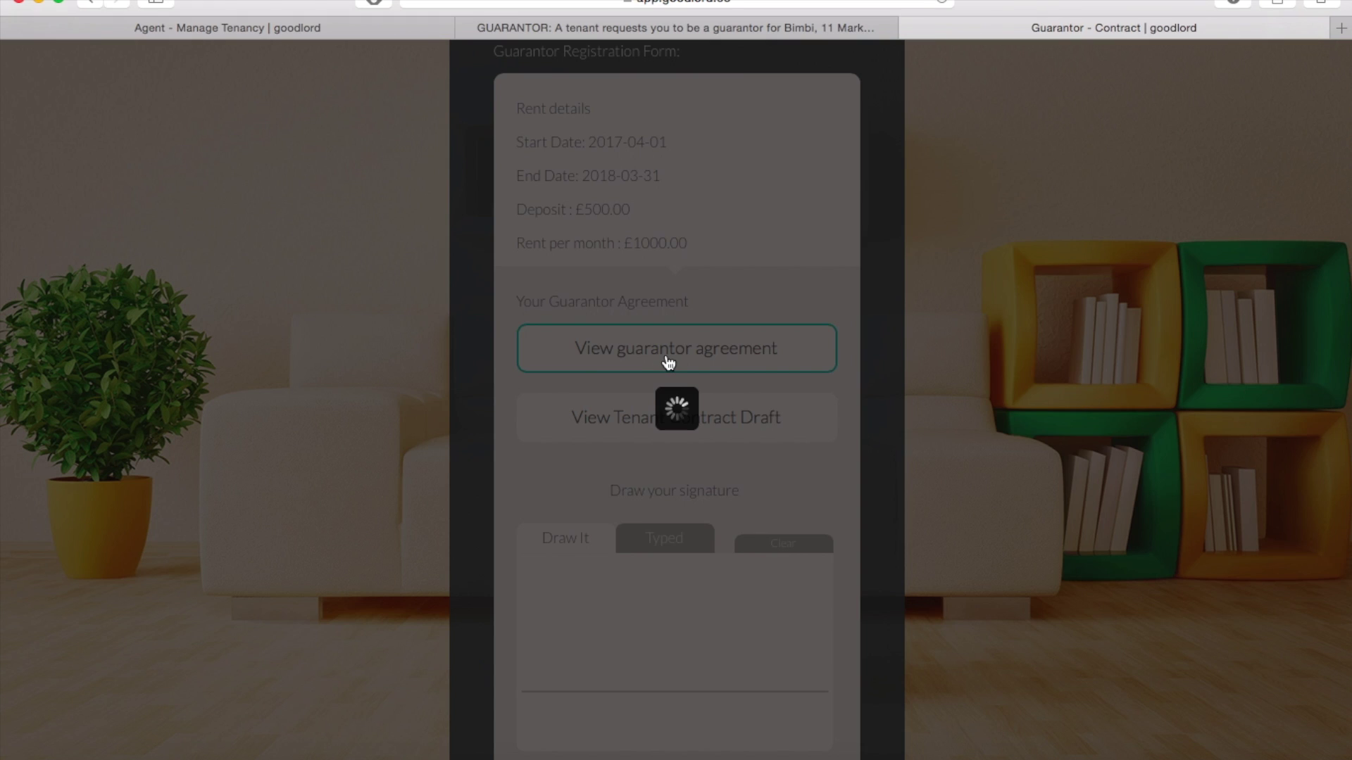
scroll(669, 363, down, 5)
scroll(671, 364, down, 1)
scroll(671, 364, up, 3)
scroll(670, 364, up, 3)
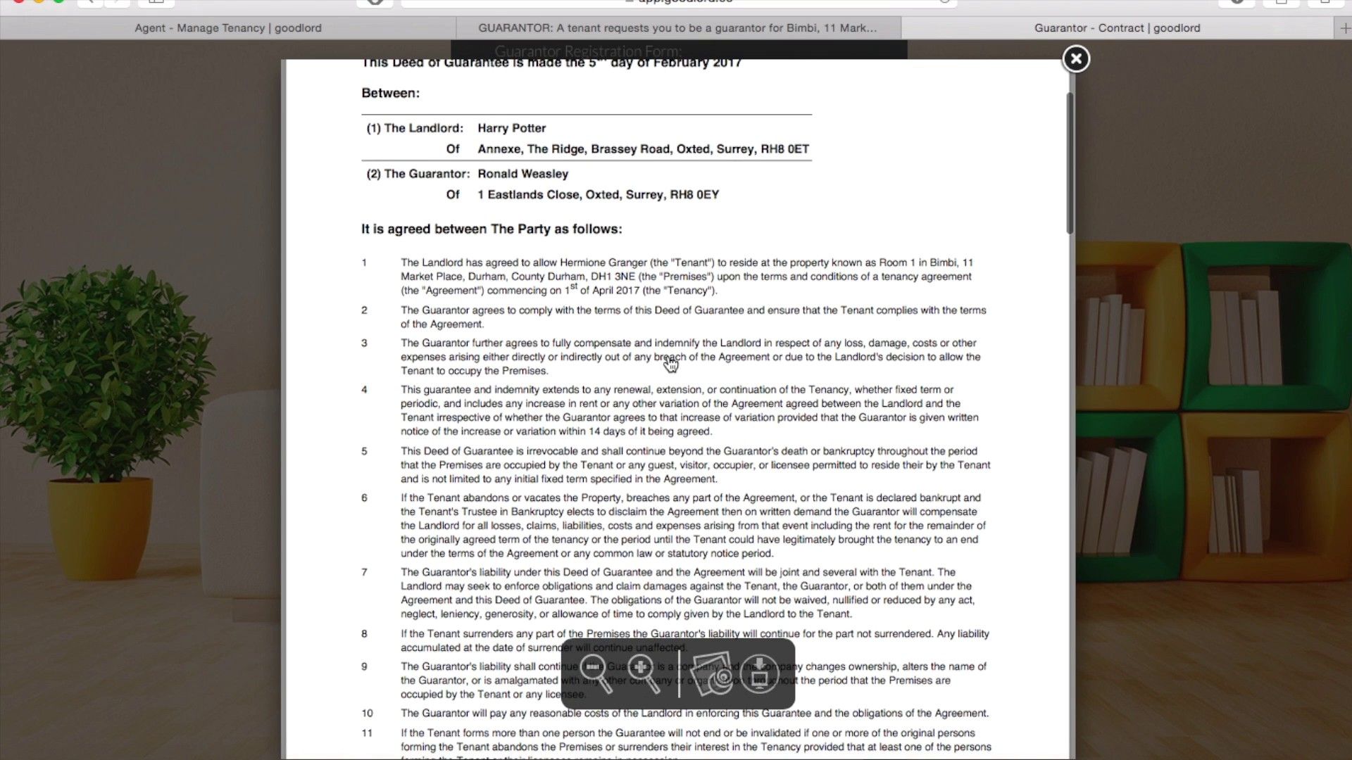
scroll(671, 364, down, 1)
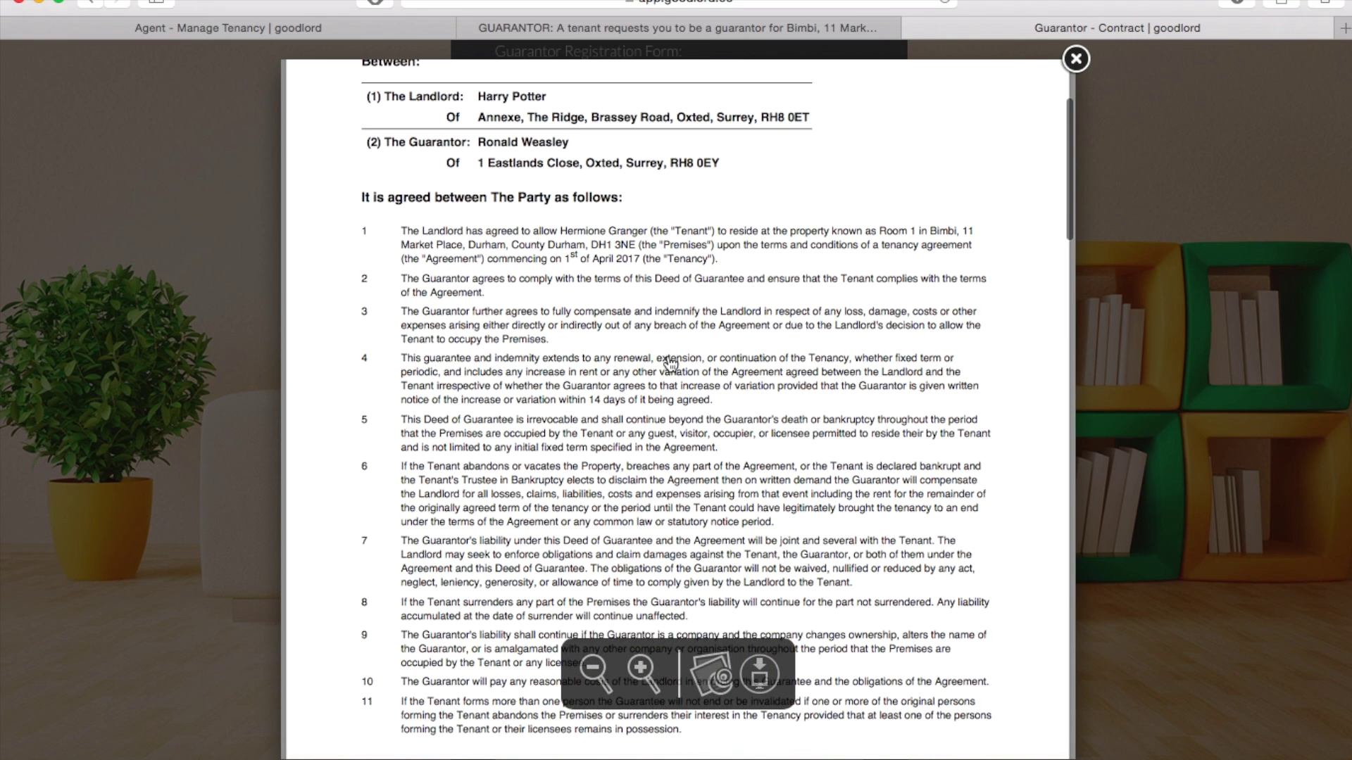
scroll(671, 364, down, 4)
scroll(670, 364, down, 20)
scroll(671, 364, down, 3)
scroll(671, 364, down, 2)
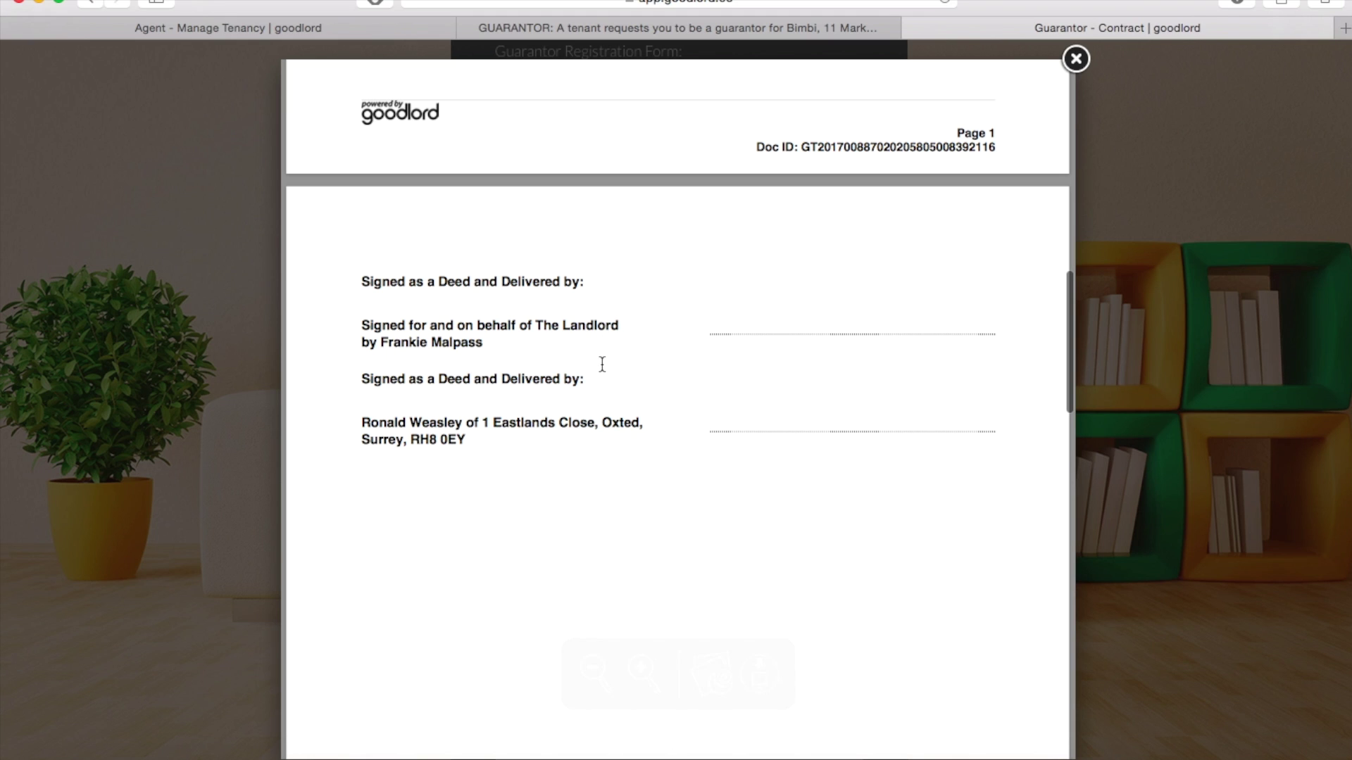
key(Escape)
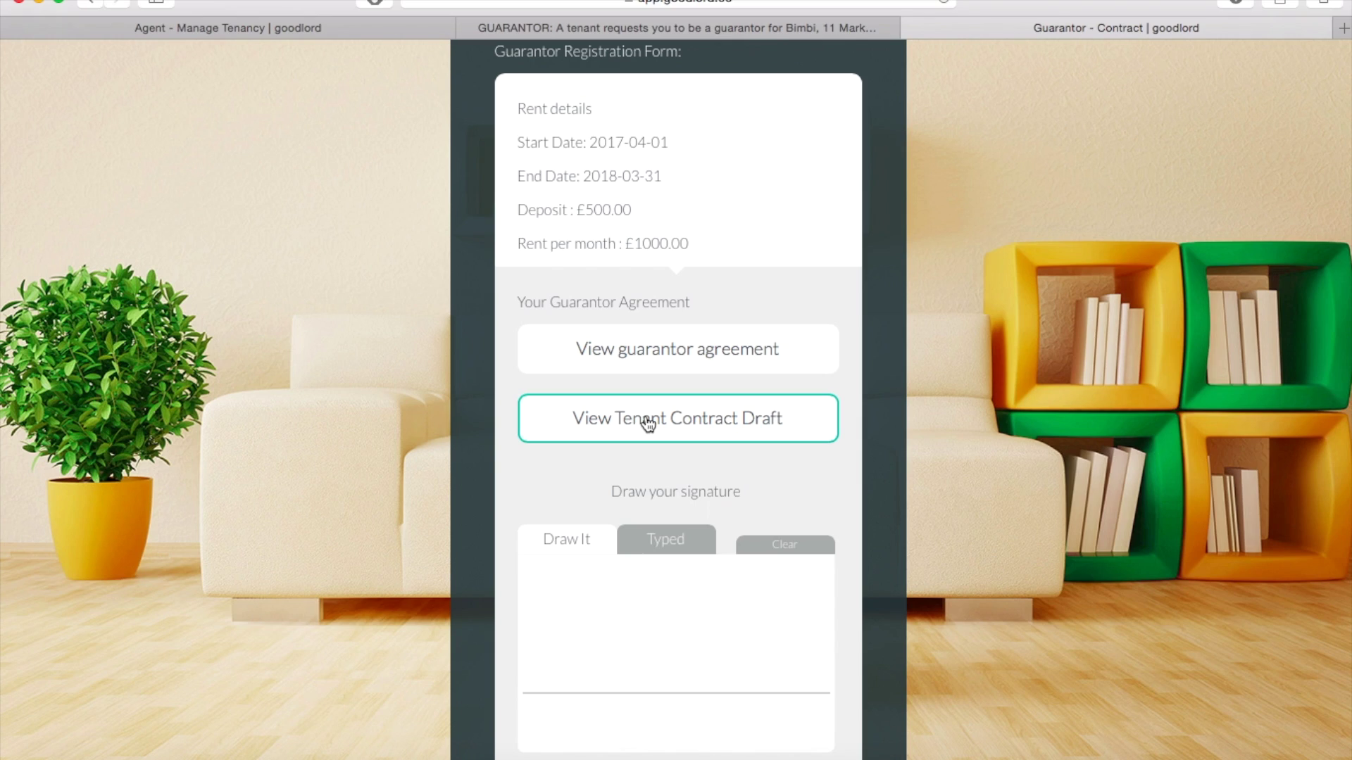
click(648, 421)
scroll(647, 423, down, 2)
scroll(647, 423, down, 20)
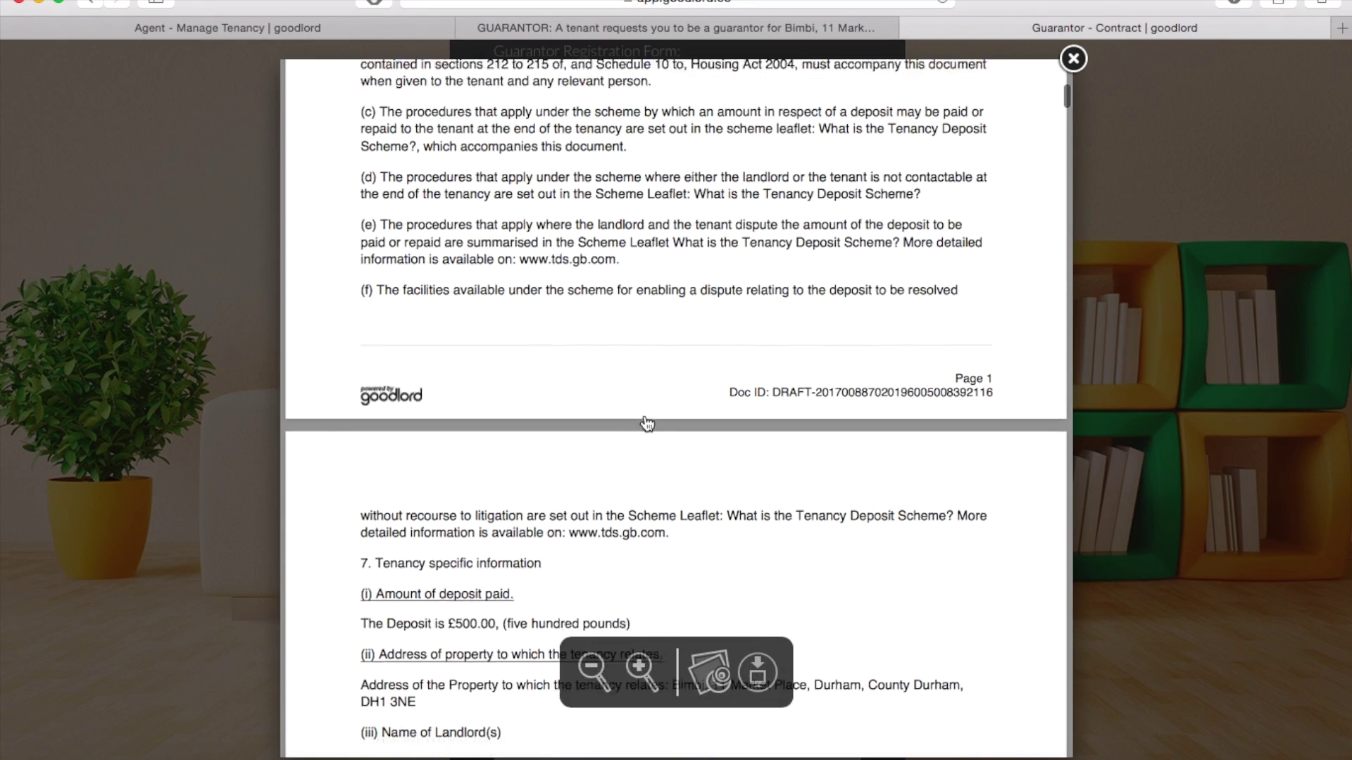
scroll(647, 423, down, 3)
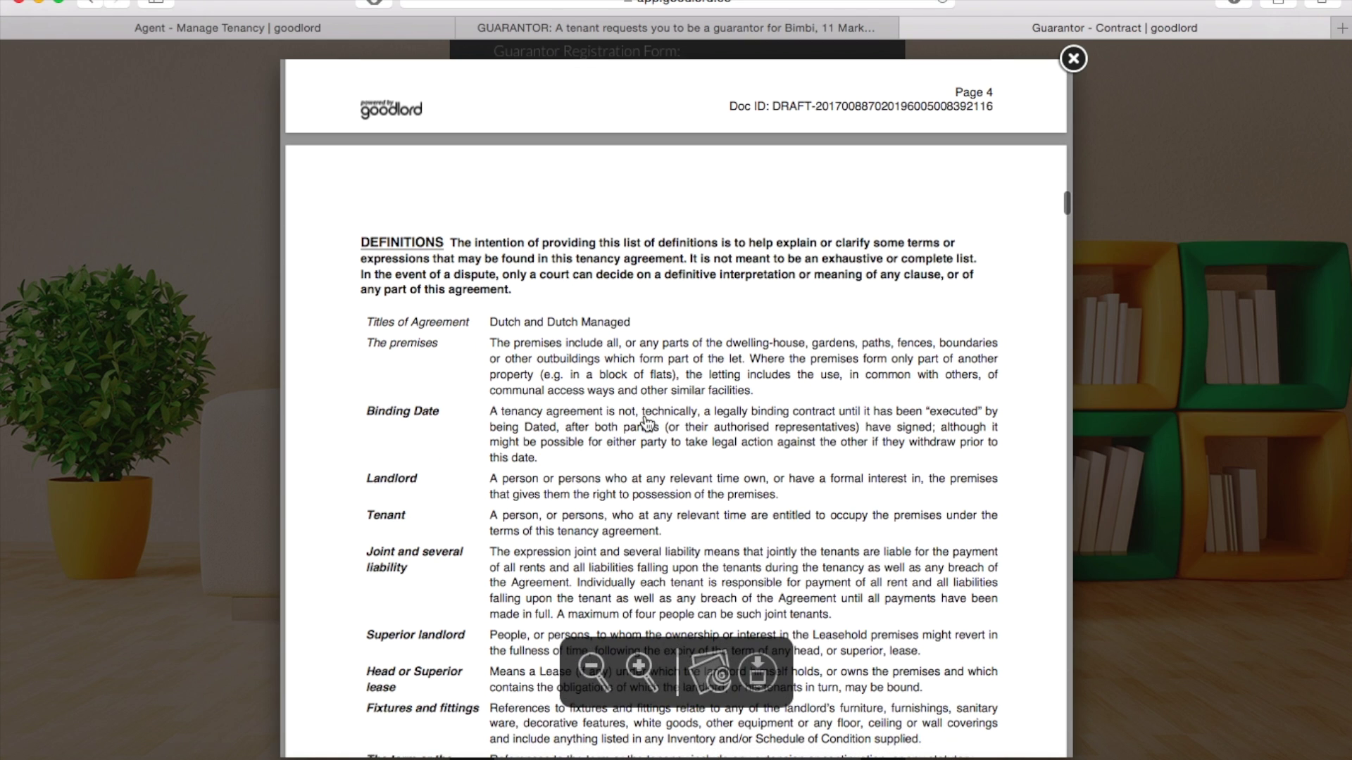
mouse_move(626, 704)
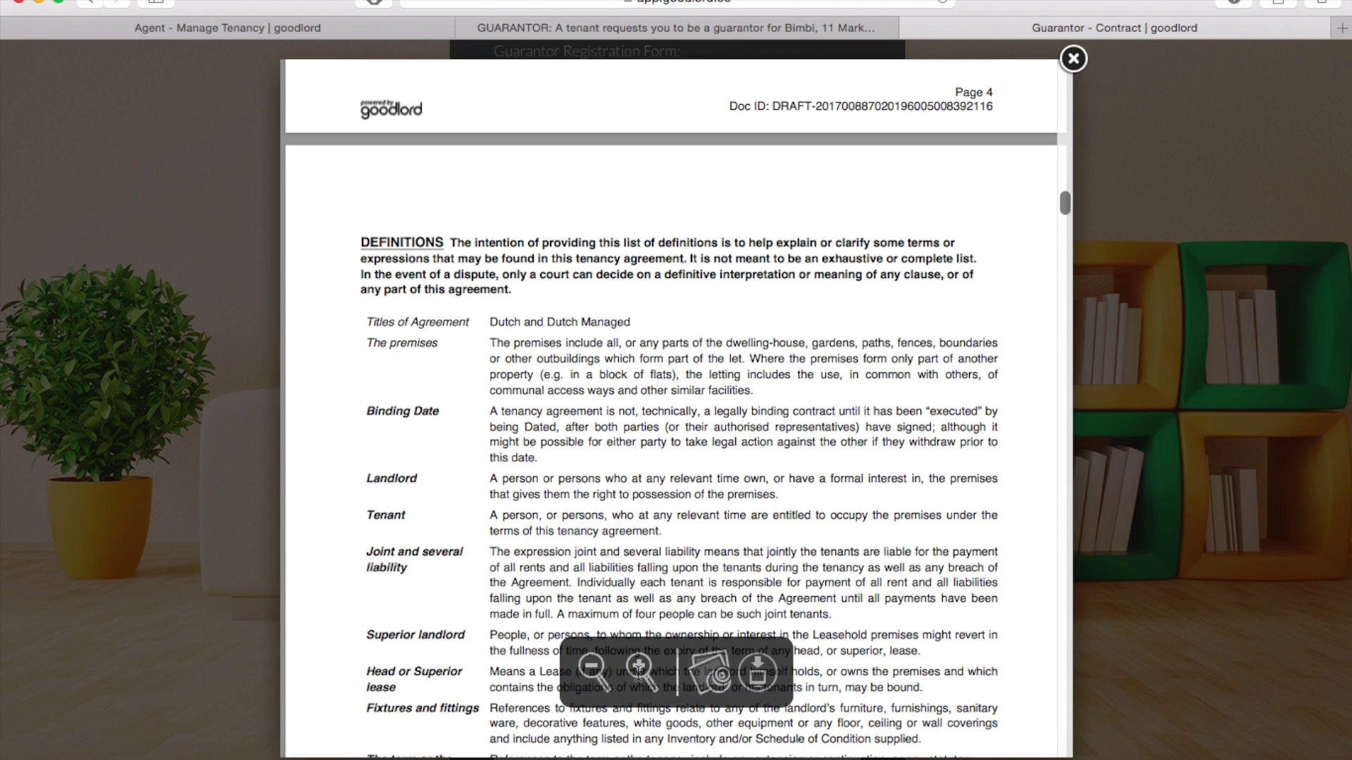
click(1073, 58)
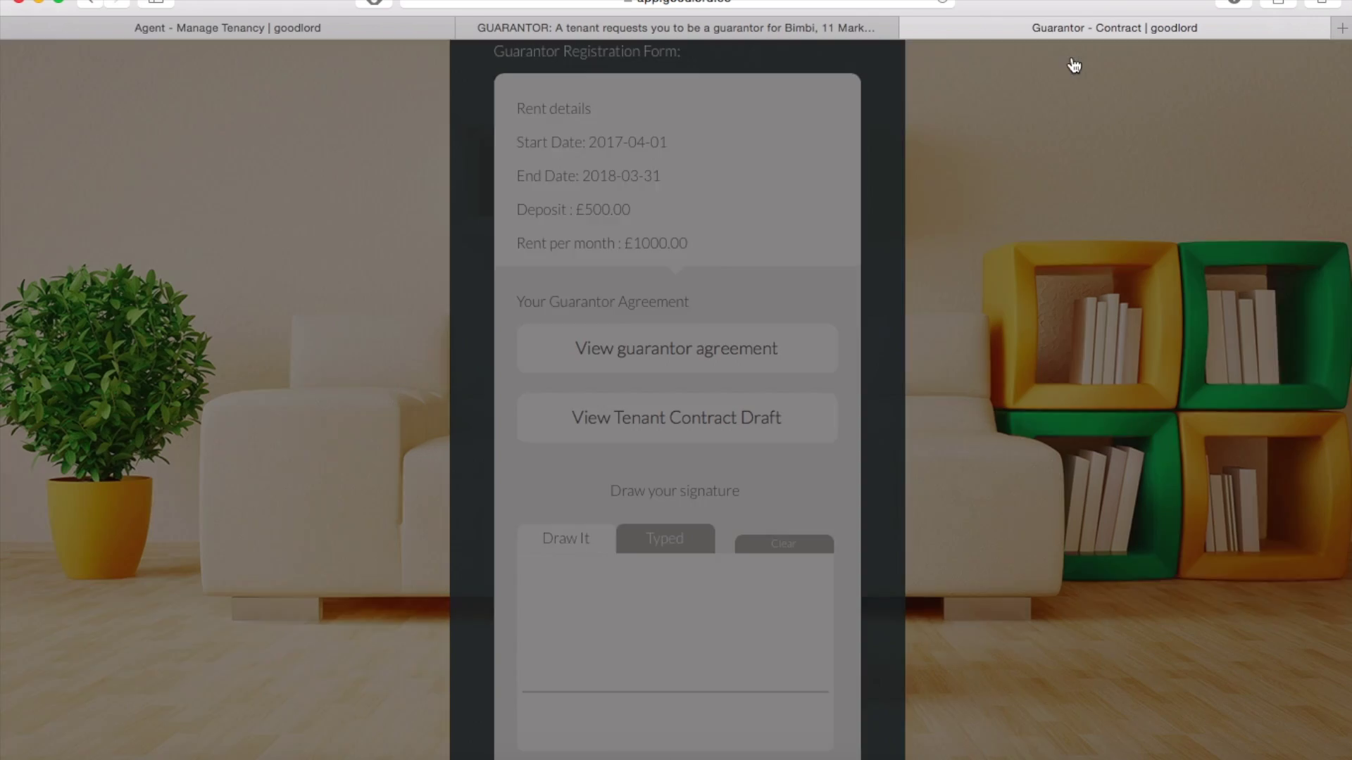
Type the guarantor's full name as the agreement signature and submit the Guarantor Contract.
scroll(1003, 428, down, 3)
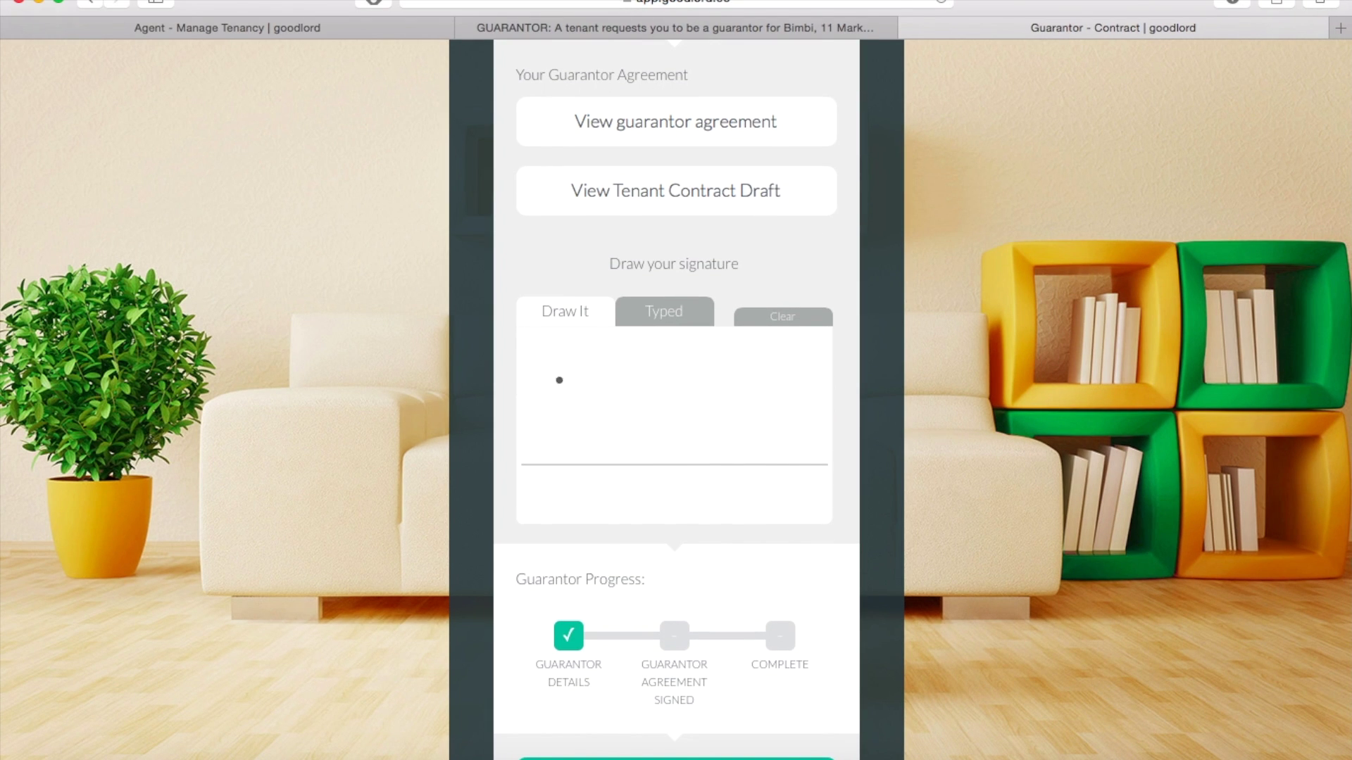
click(658, 322)
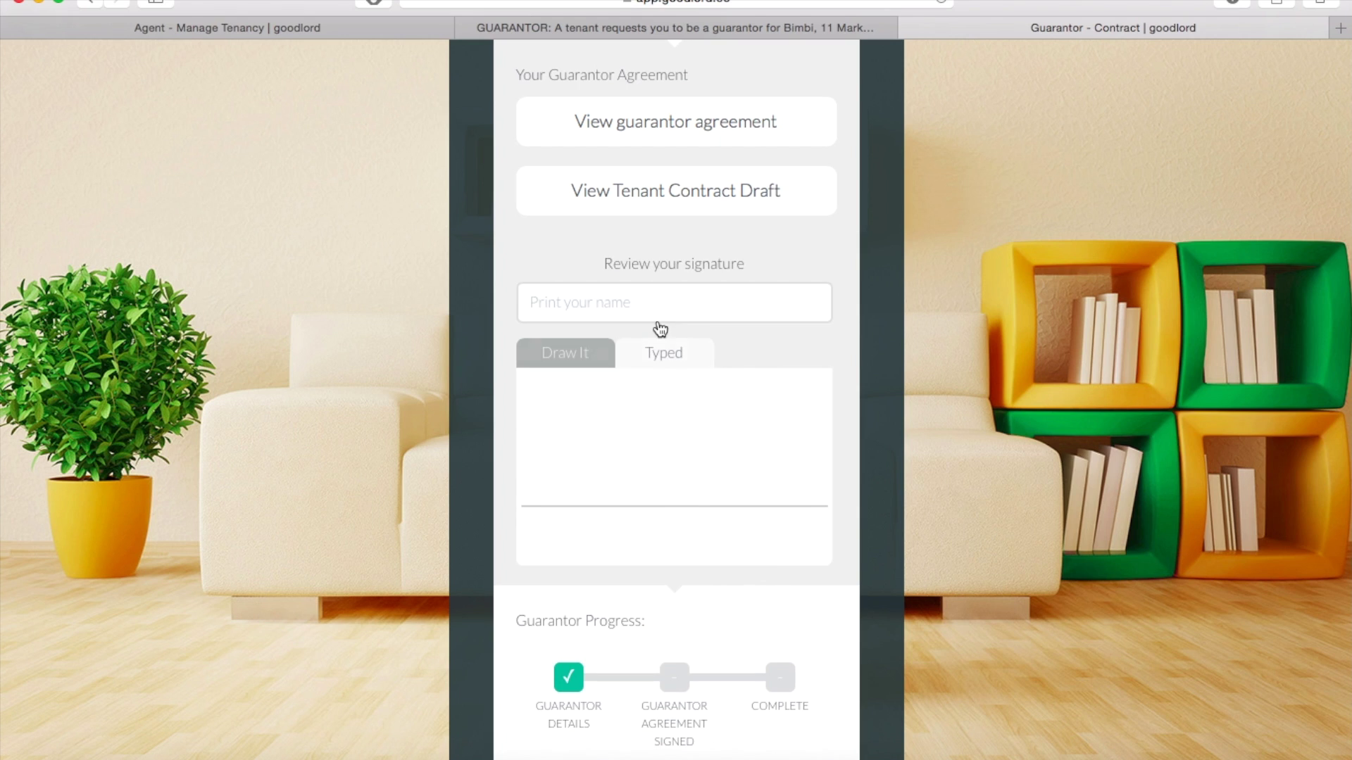
click(625, 304)
text(R)
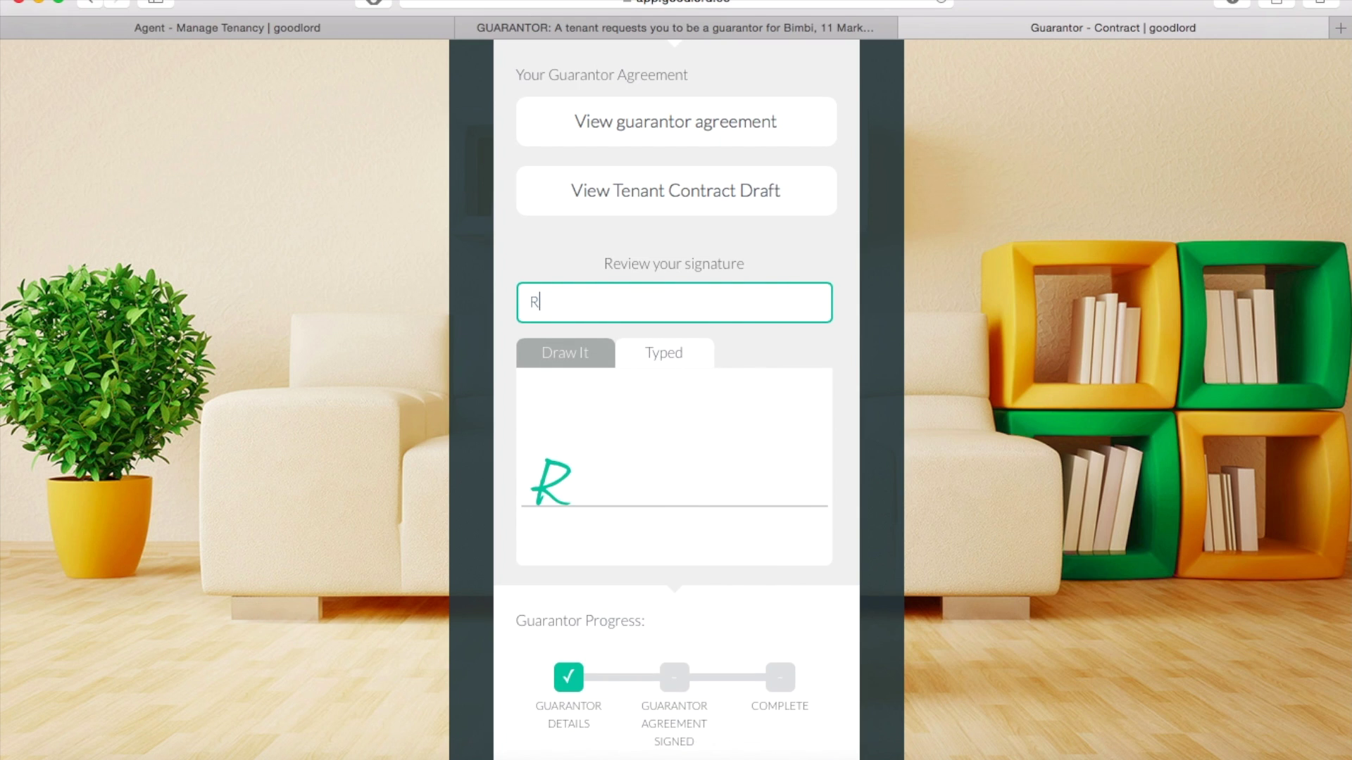
text(onald Weasley)
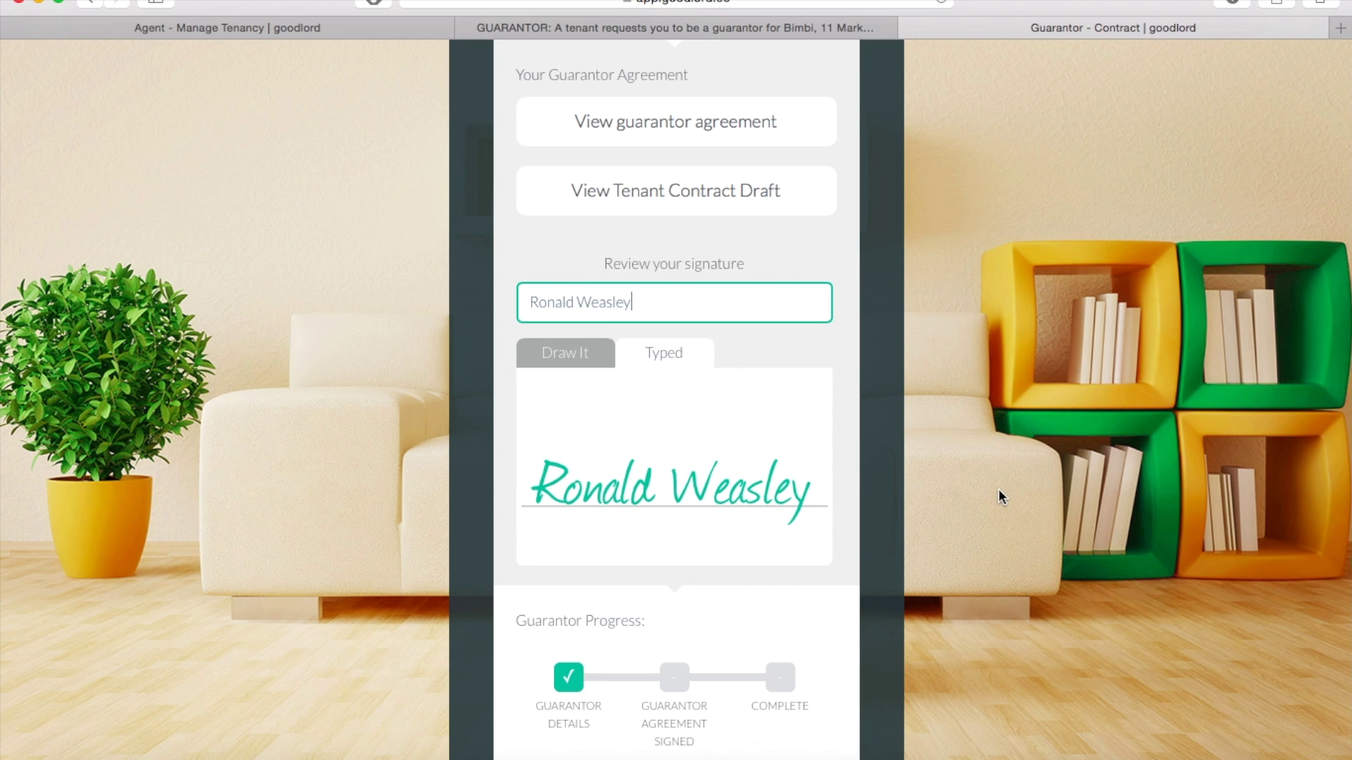
scroll(1004, 498, down, 3)
click(676, 632)
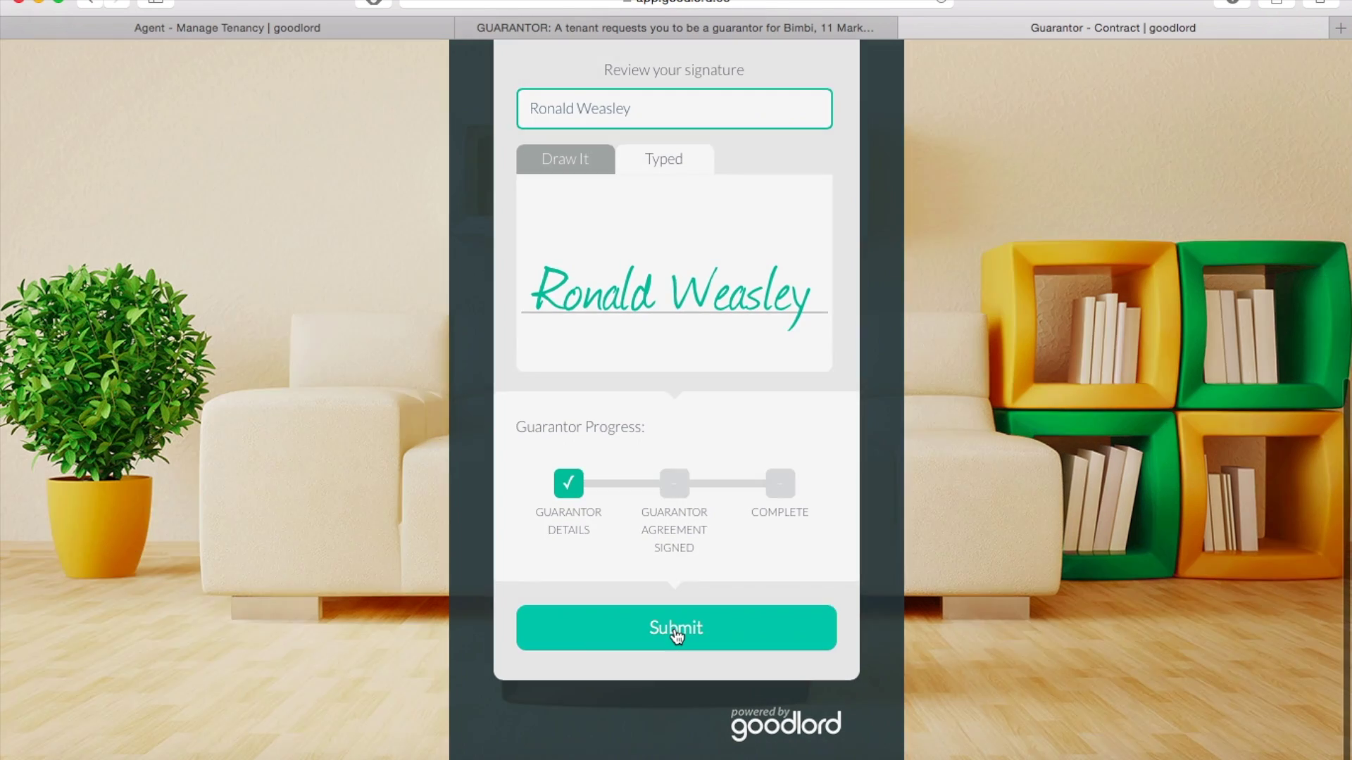